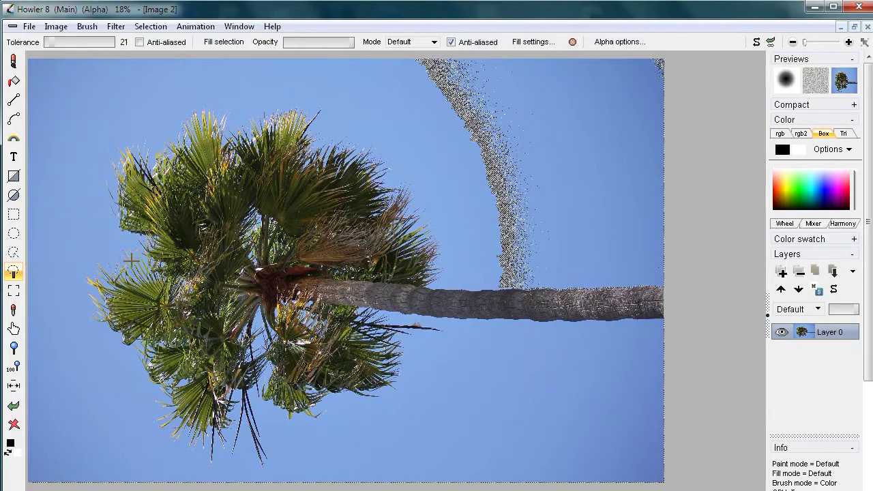
Select the blue sky surrounding the palm tree with the magic wand at a tolerance of 21.
left_click(431, 376)
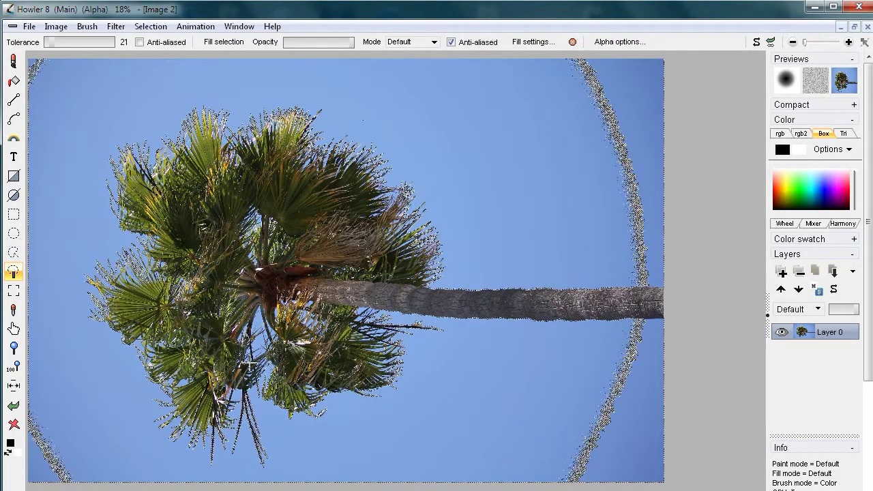
scroll(249, 365, "up", 1)
scroll(209, 361, "up", 1)
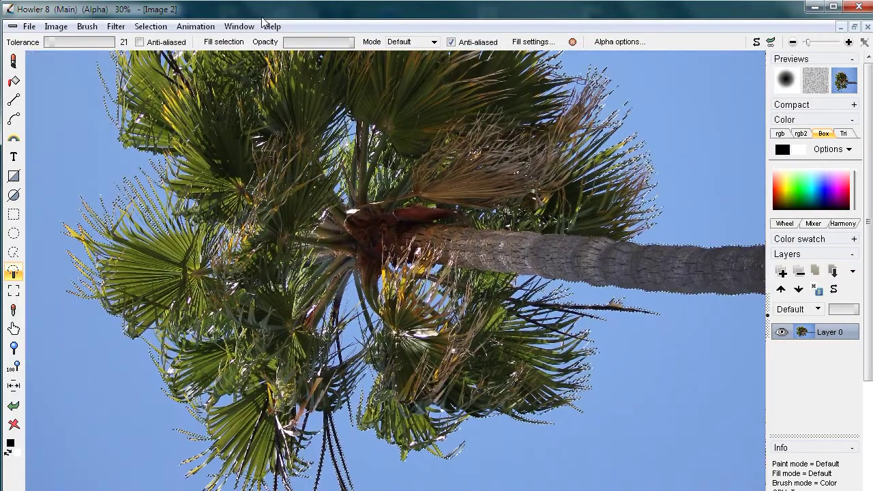
Display the alpha selection as a colour overlay and hide the marching ants.
left_click(147, 26)
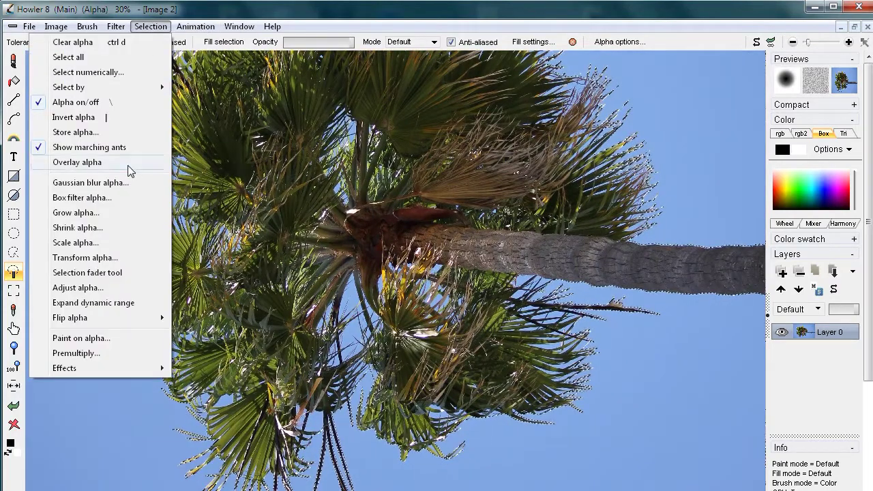
left_click(87, 166)
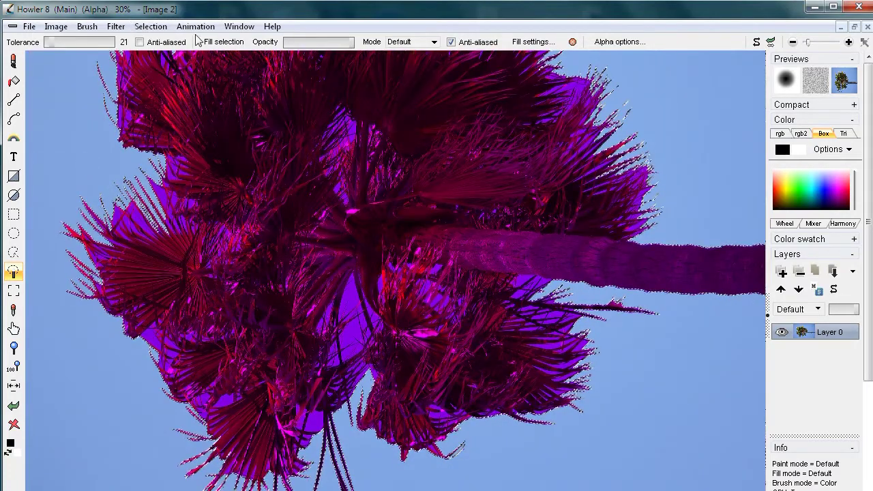
left_click(150, 26)
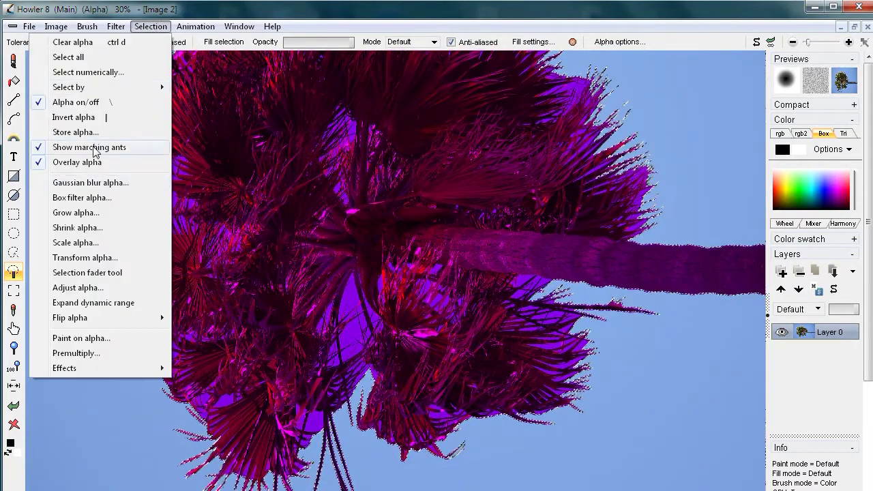
left_click(90, 147)
left_click_drag(195, 318, 410, 268)
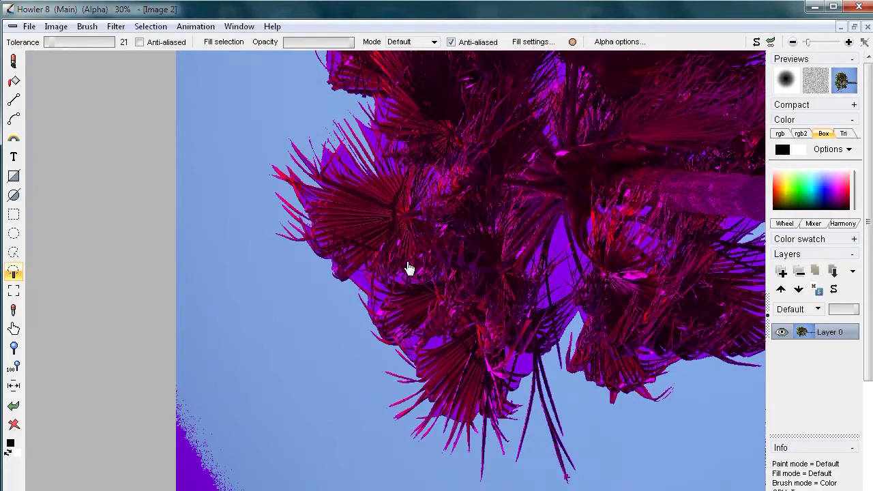
left_click_drag(343, 184, 294, 264)
Try the wand on the darker sky in the image's lower-left corner and reselect the sky around the crown.
left_click(149, 27)
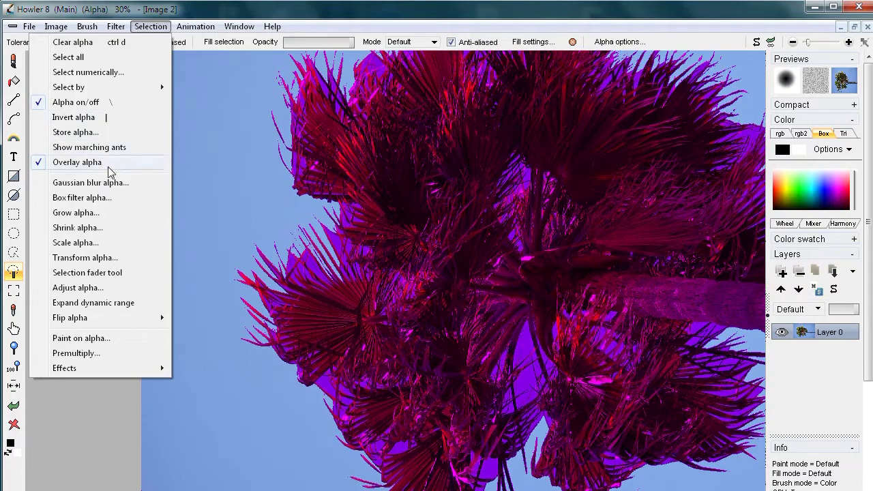
left_click_drag(318, 306, 380, 316)
scroll(316, 273, "up", 2)
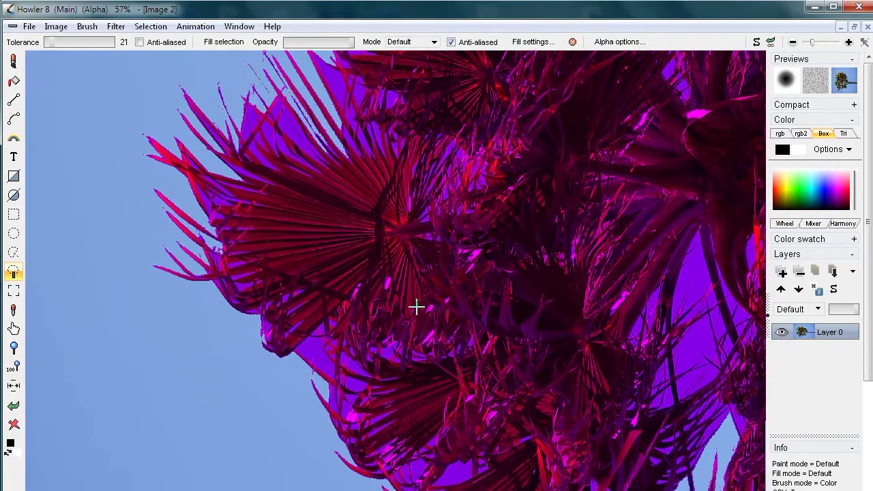
scroll(416, 308, "down", 3)
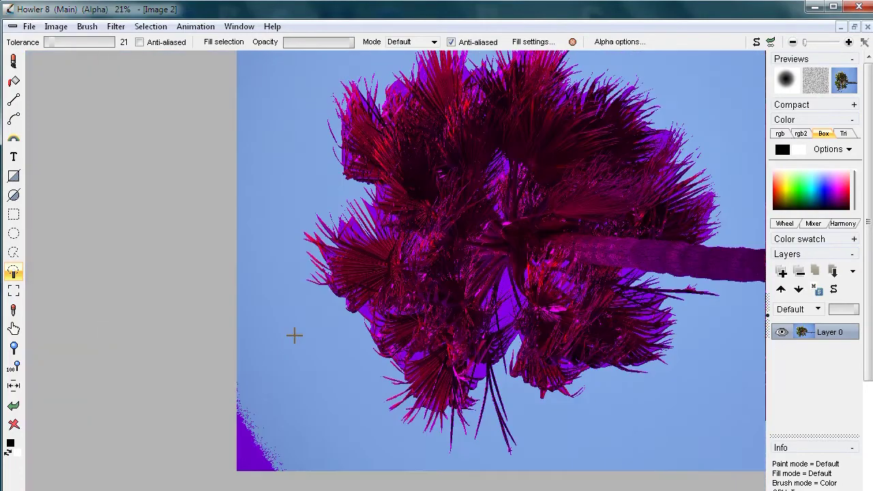
left_click(250, 456)
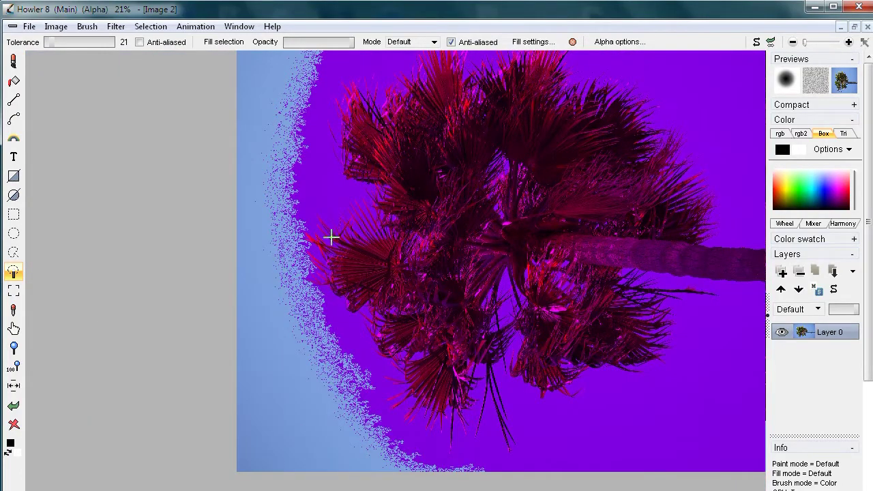
left_click(331, 187)
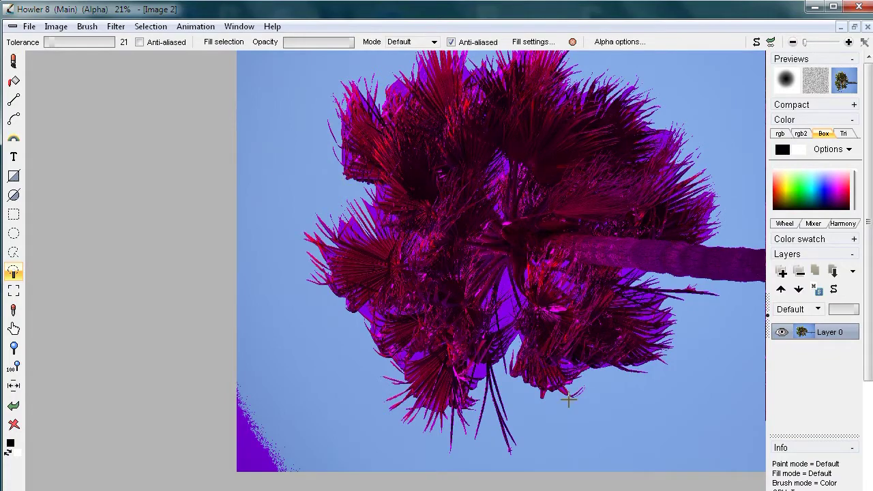
Add the enclosed sky gaps between the frond tips below the trunk to the selection.
scroll(497, 361, "right", 5)
scroll(523, 309, "up", 6)
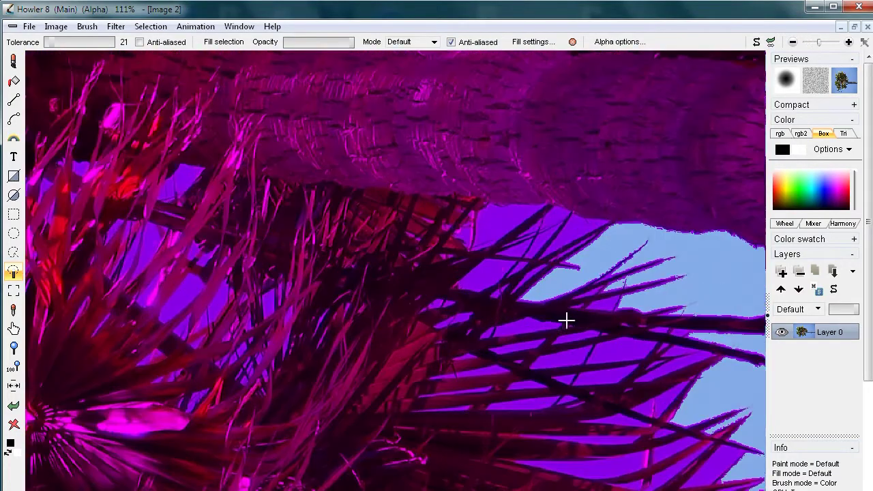
left_click_drag(581, 364, 441, 289)
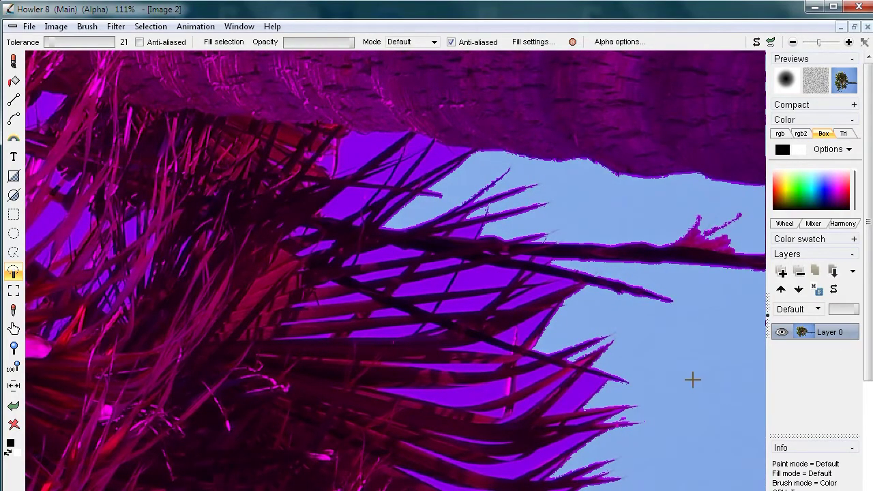
left_click_drag(635, 329, 466, 198)
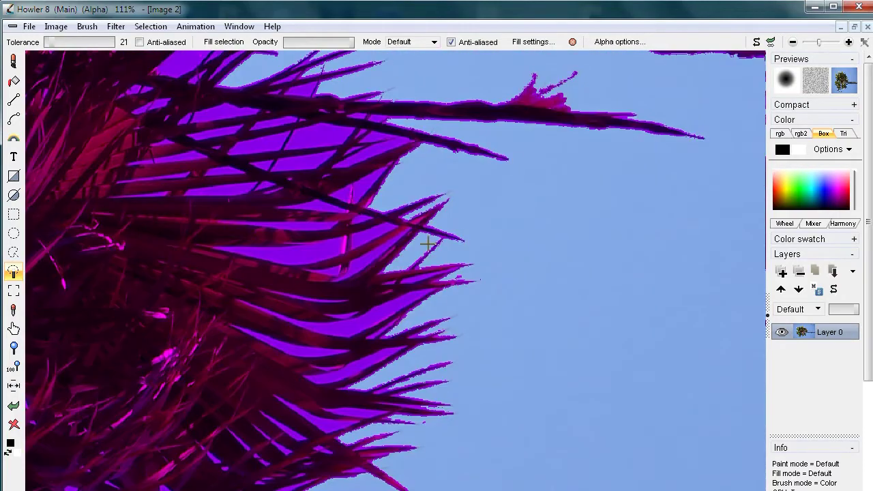
scroll(409, 260, "up", 4)
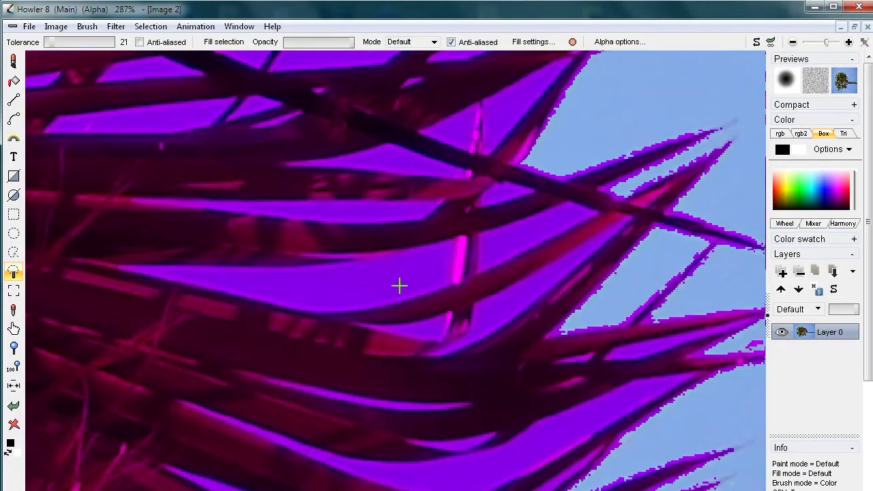
left_click(376, 276)
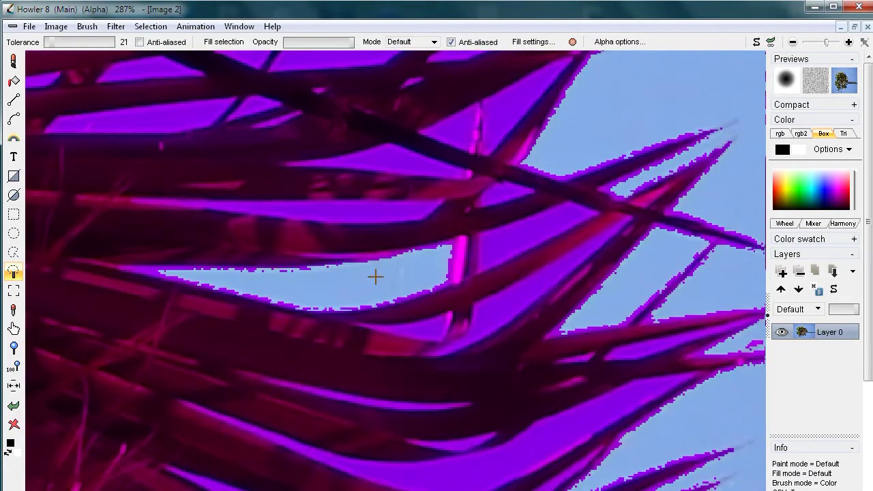
left_click(516, 234)
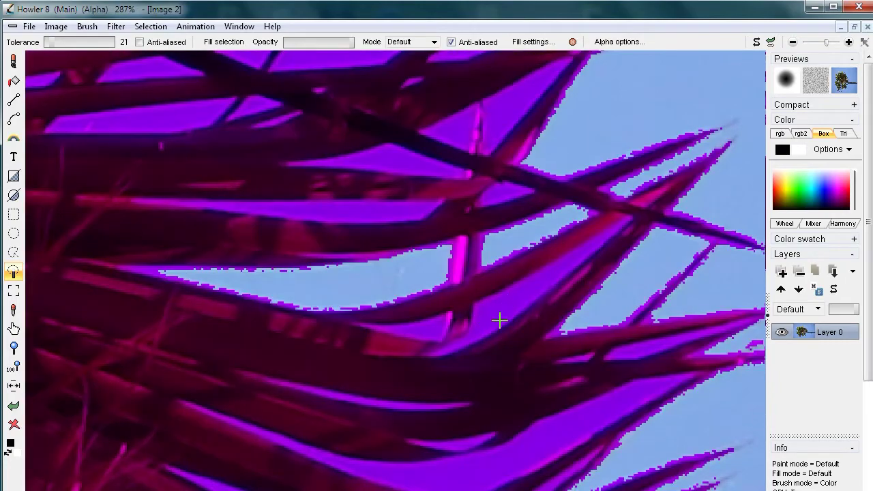
left_click(501, 321)
left_click(596, 416)
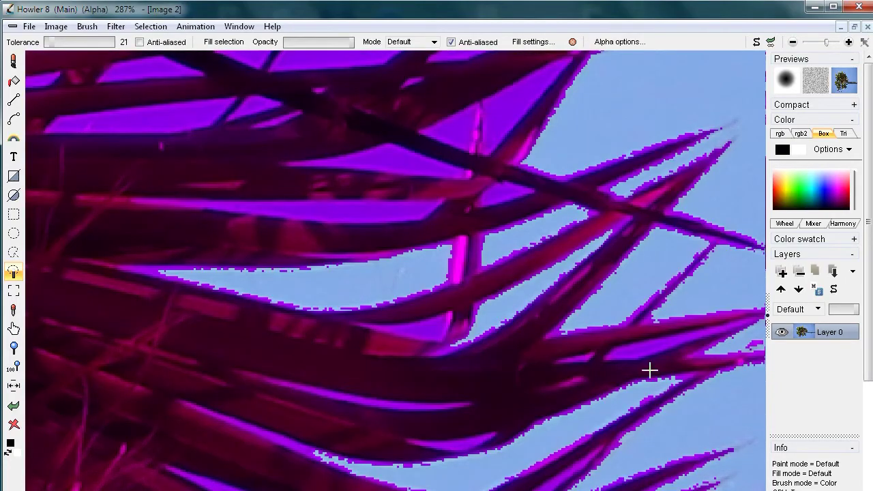
Turn on anti-aliasing for the wand, add two more narrow sky gaps between the fronds, and compare the selection edges up close.
left_click(140, 42)
left_click(356, 210)
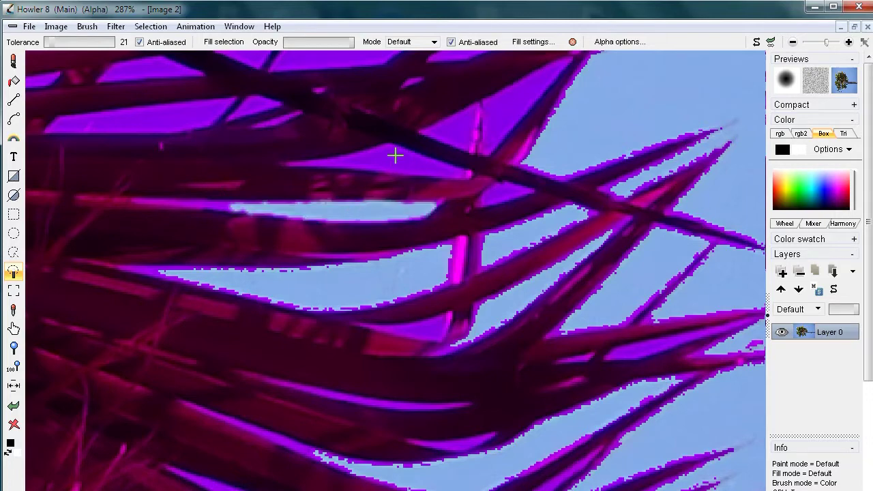
left_click(393, 159)
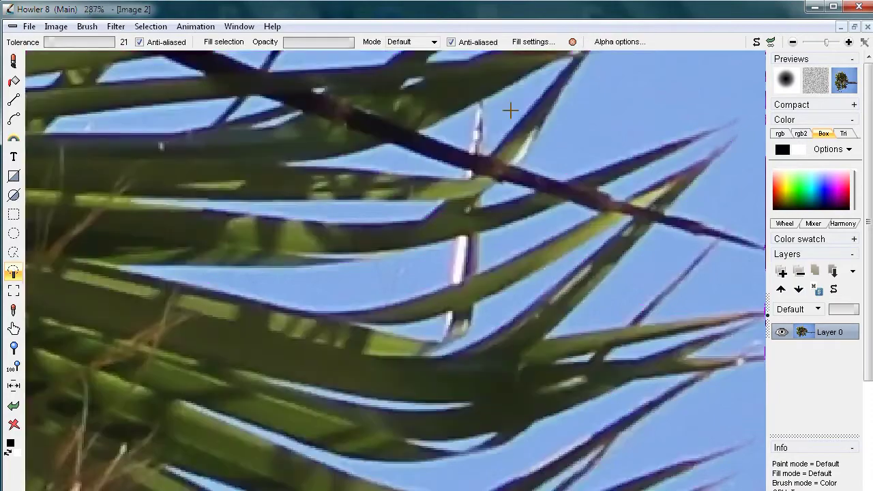
scroll(443, 157, "up", 4)
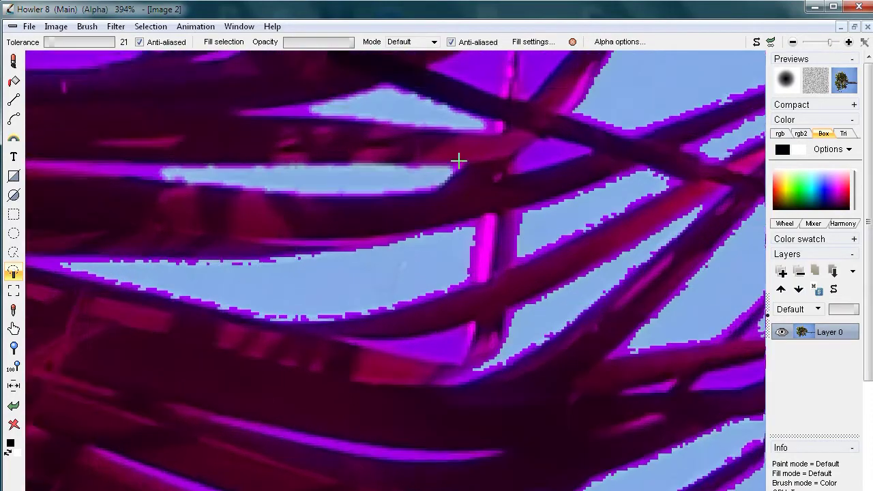
scroll(384, 182, "up", 3)
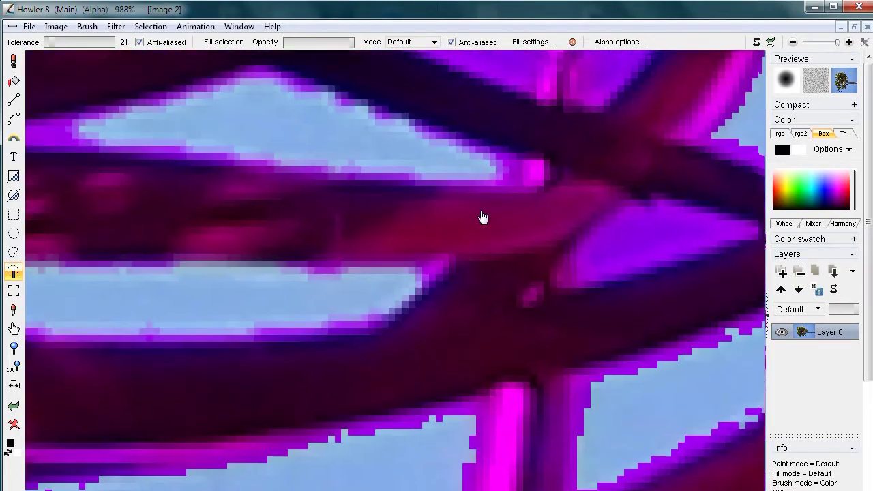
scroll(512, 171, "down", 6)
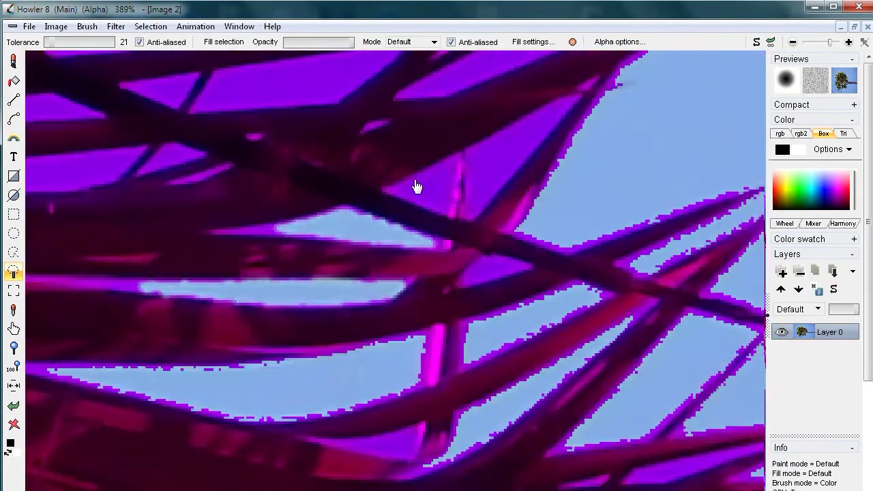
scroll(506, 313, "up", 6)
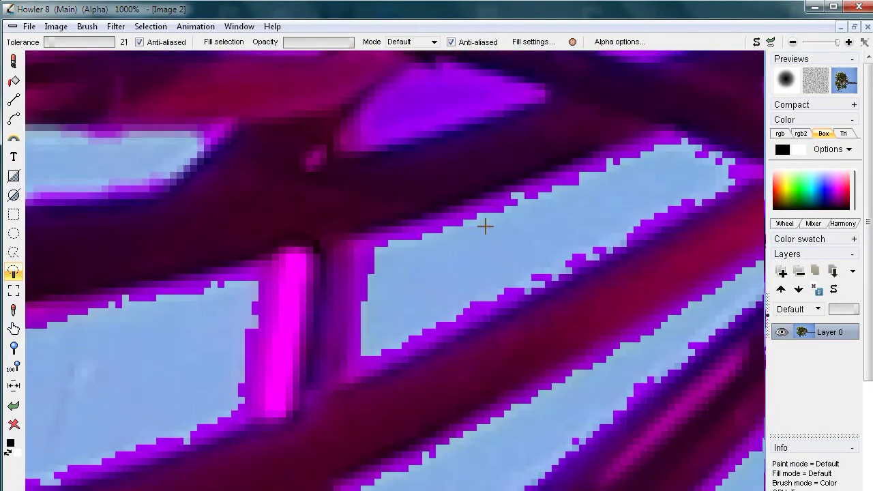
scroll(468, 261, "down", 6)
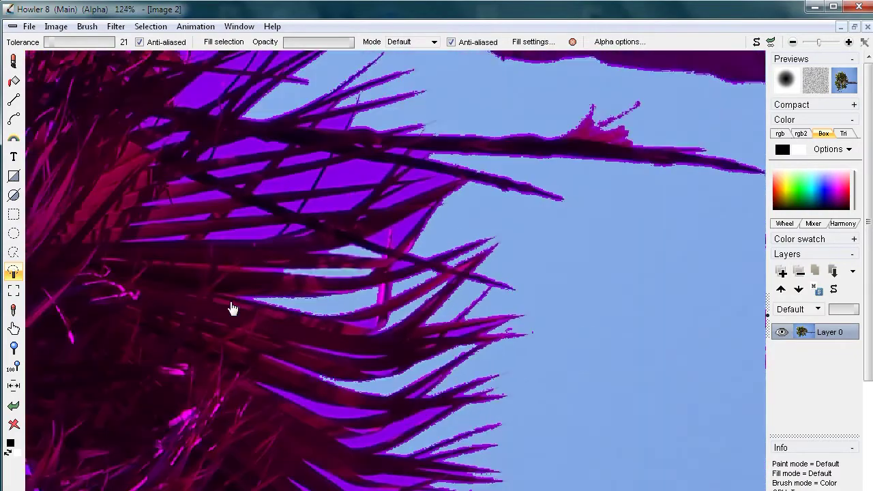
Add the sky patches enclosed by the crossing fronds just below the trunk to the anti-aliased selection.
scroll(293, 302, "up", 3)
left_click_drag(358, 184, 408, 292)
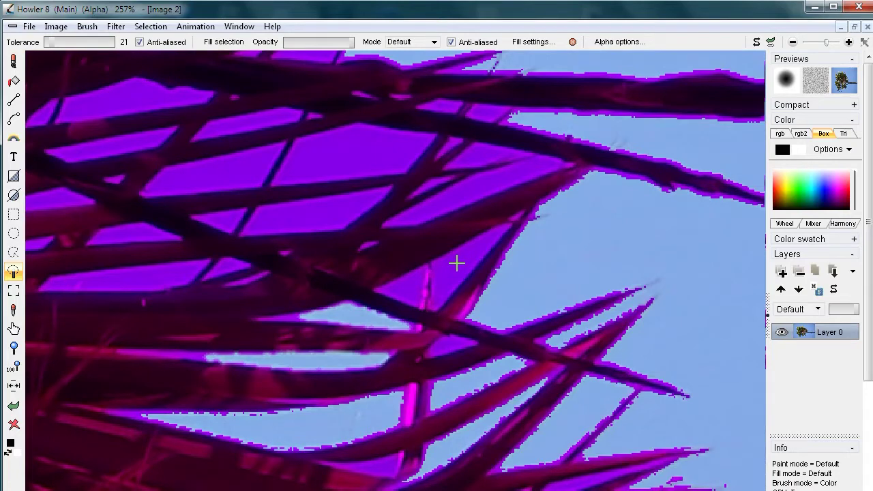
left_click(455, 264)
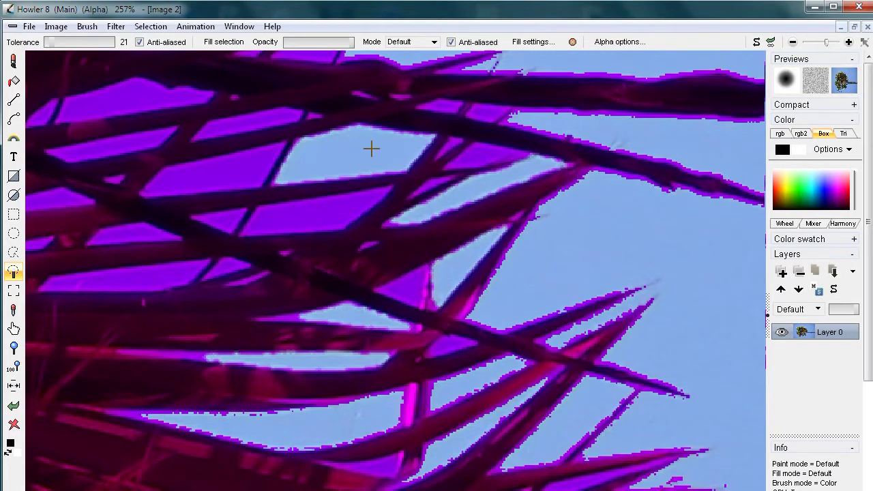
left_click(348, 200, "shift")
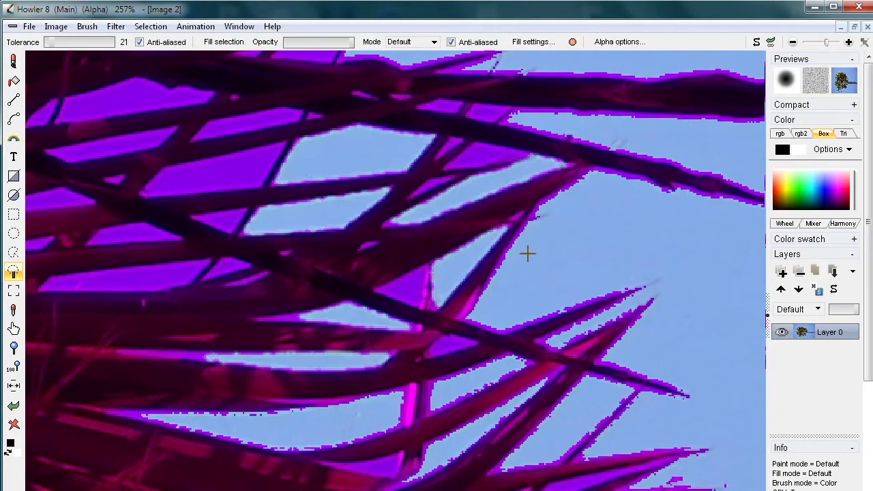
Add the two large sky gaps between the stems at the crown's centre to the selection.
scroll(526, 253, "down", 4)
scroll(384, 250, "down", 3)
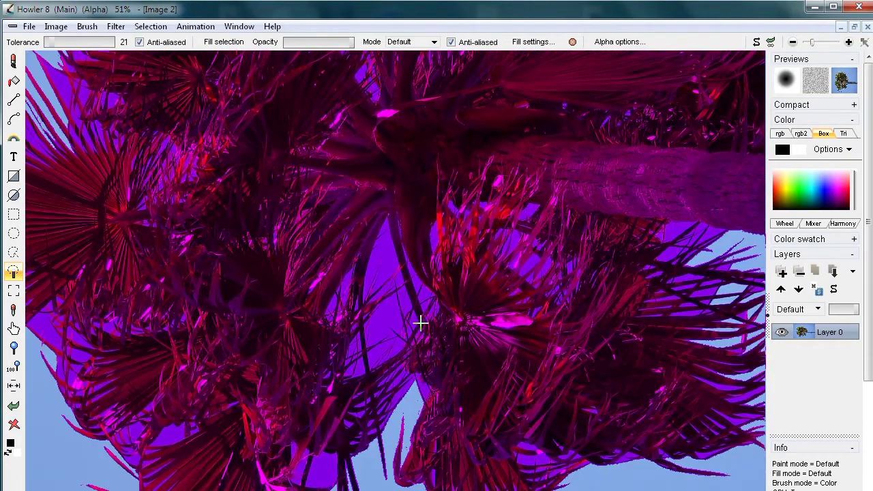
scroll(387, 265, "up", 5)
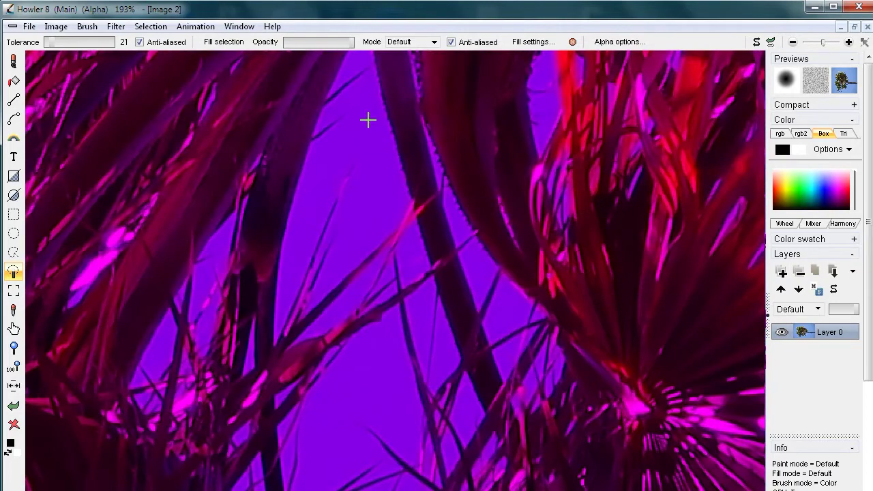
left_click(312, 247, "shift")
left_click(384, 373, "shift")
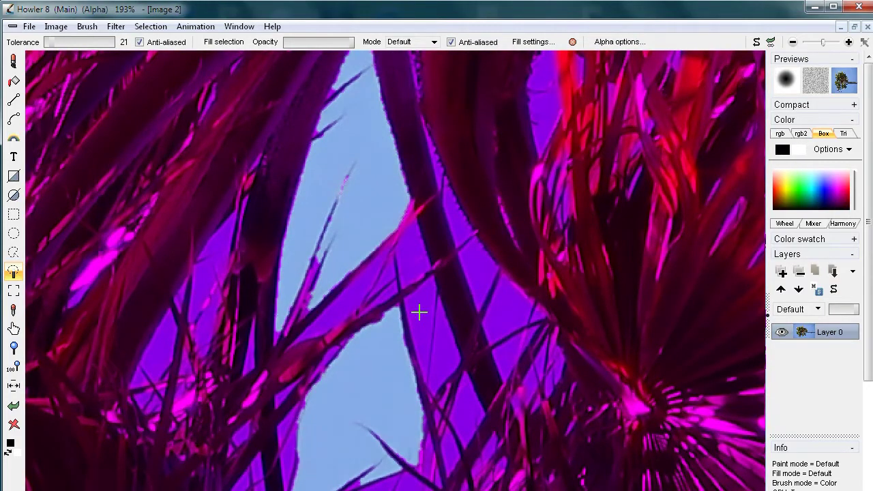
left_click(419, 313)
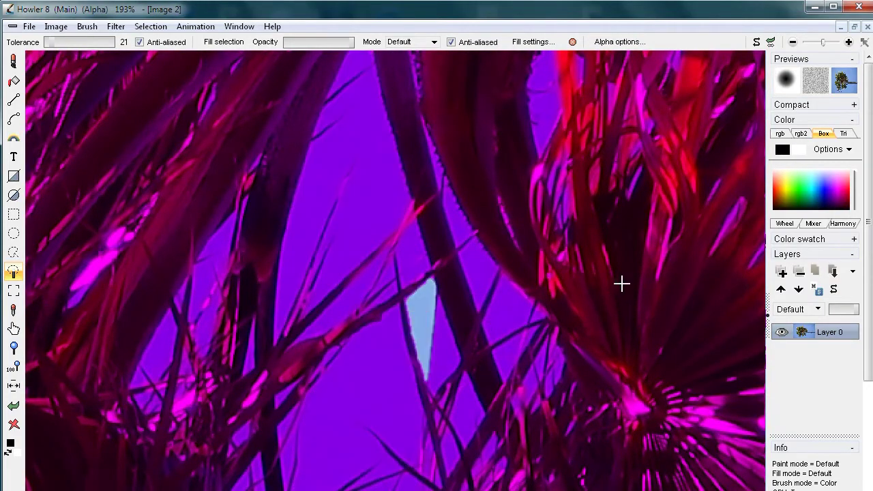
Add the darker sky in the image's lower-left corner to the existing selection.
scroll(329, 279, "down", 5)
left_click(398, 288)
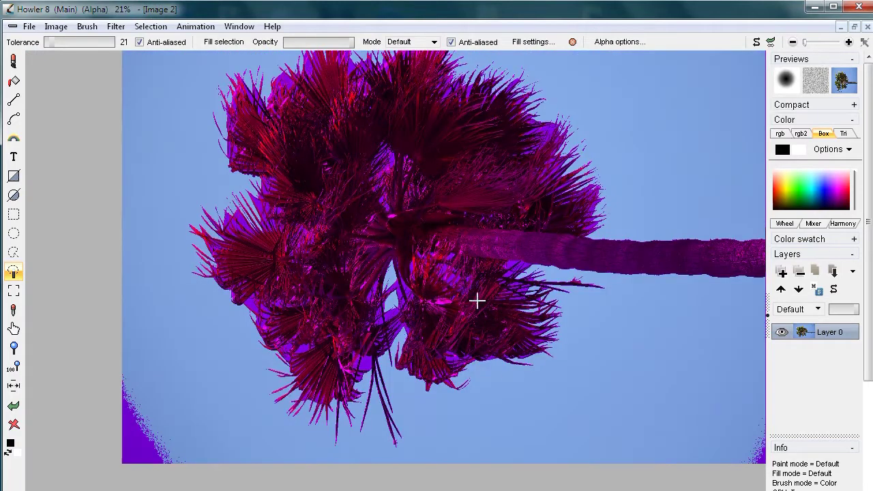
left_click(137, 454, "shift")
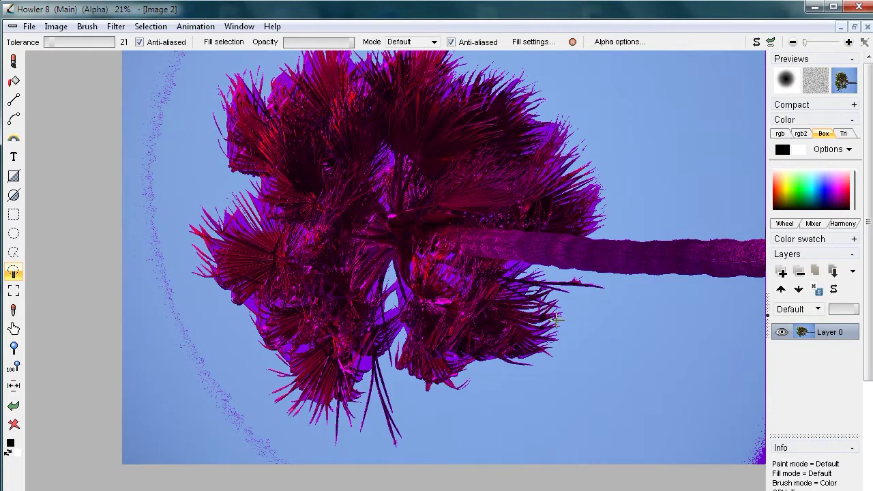
scroll(532, 311, "down", 3)
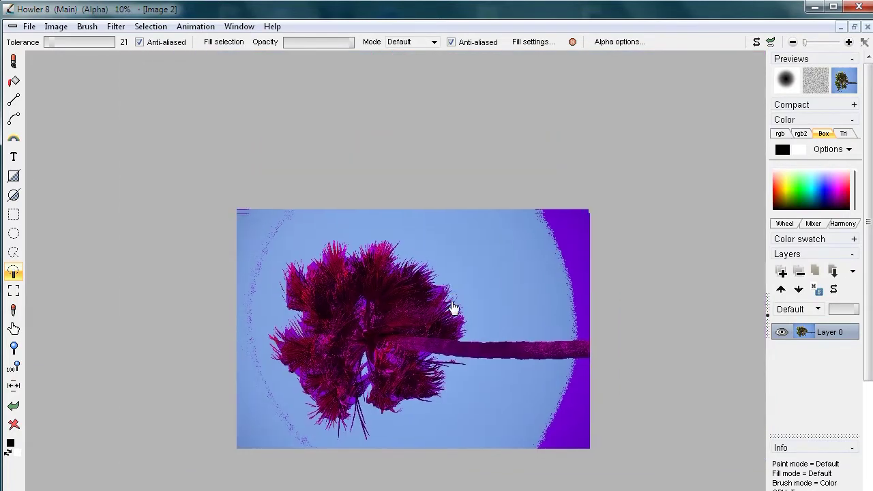
Clear the magic wand alpha selection from the palm tree image.
left_click_drag(453, 307, 468, 259)
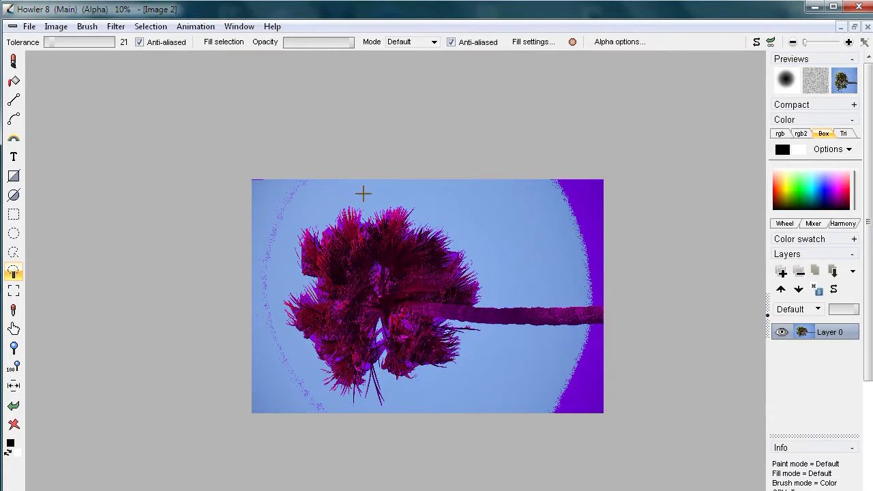
left_click(153, 31)
left_click(130, 42)
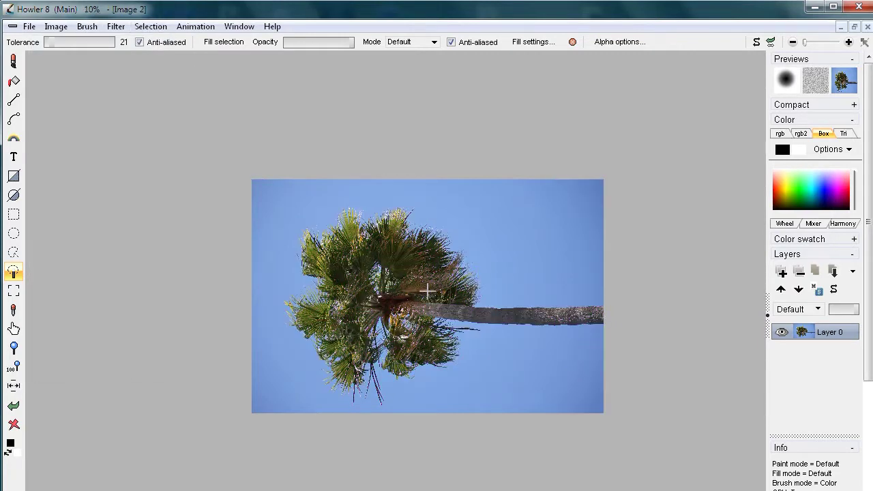
scroll(421, 259, "up", 1)
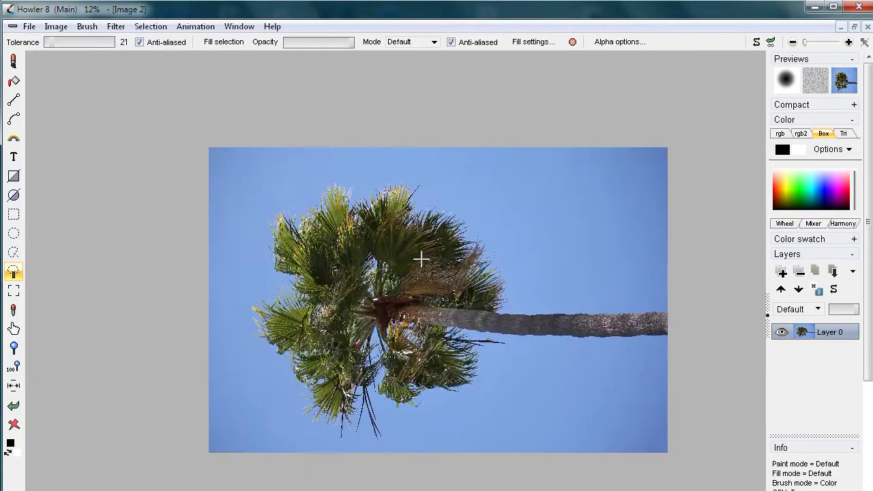
scroll(426, 259, "up", 5)
scroll(473, 273, "down", 2)
left_click_drag(463, 264, 413, 234)
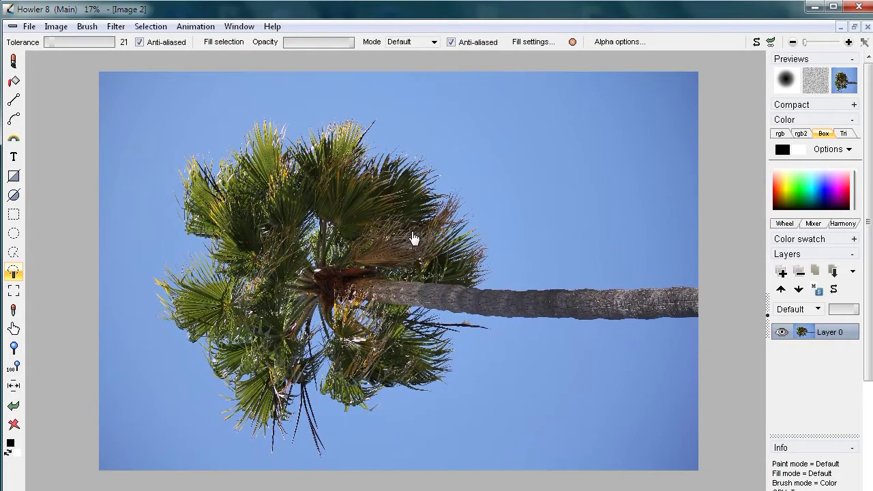
Start a color key alpha selection with RGB difference, sample the blue sky, and raise the tolerance to 165.
left_click(150, 26)
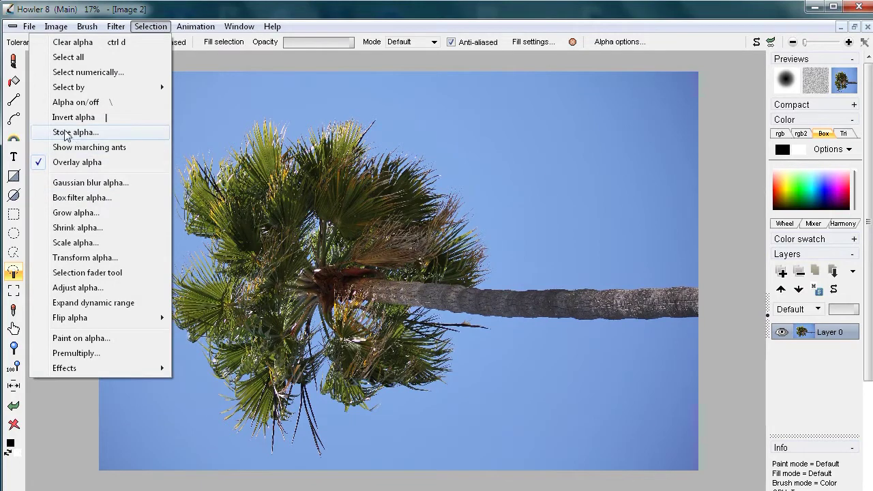
mouse_move(72, 91)
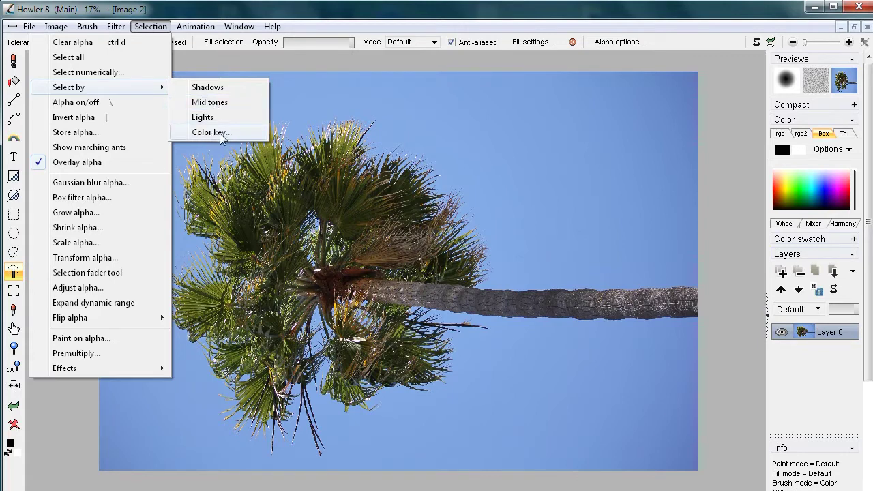
left_click(222, 135)
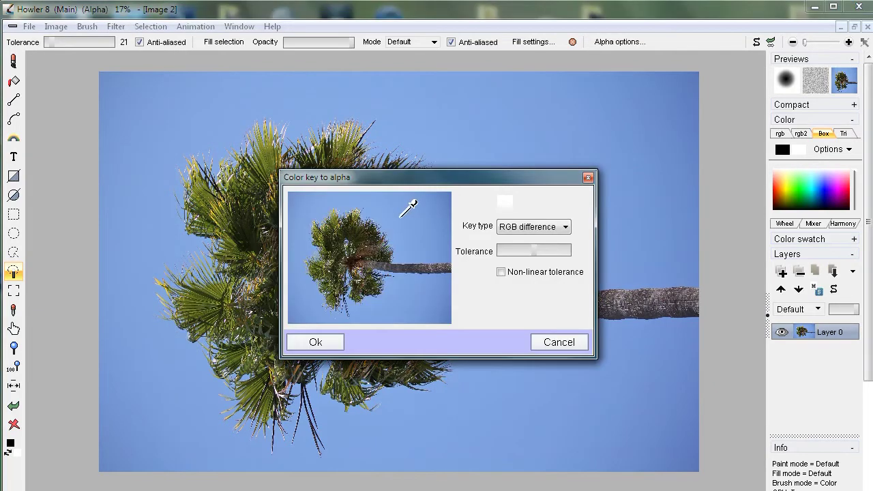
left_click_drag(424, 183, 208, 233)
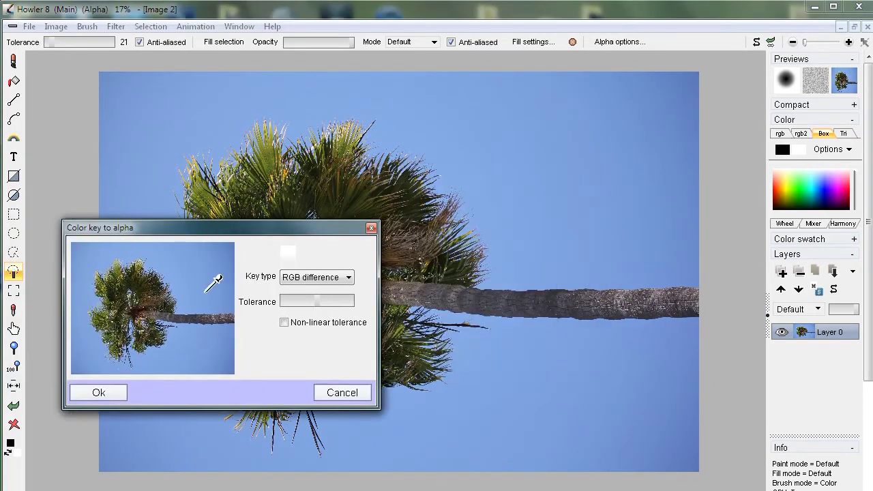
left_click(229, 264)
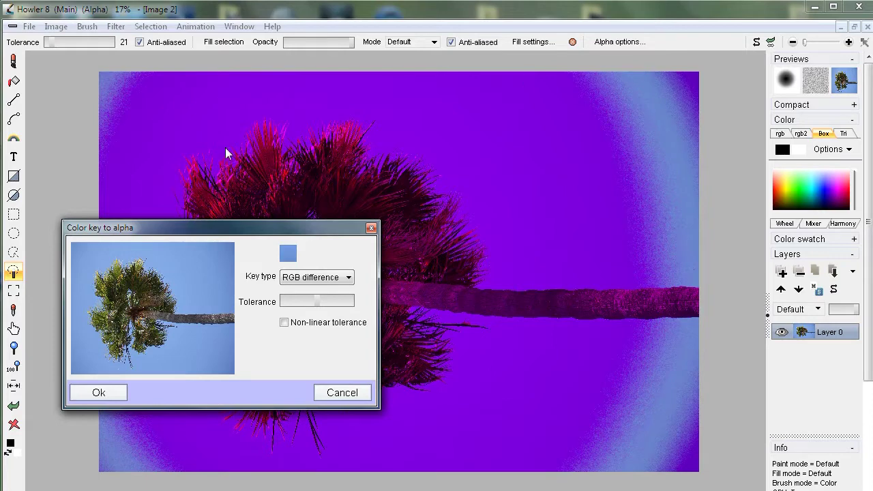
left_click_drag(194, 283, 176, 289)
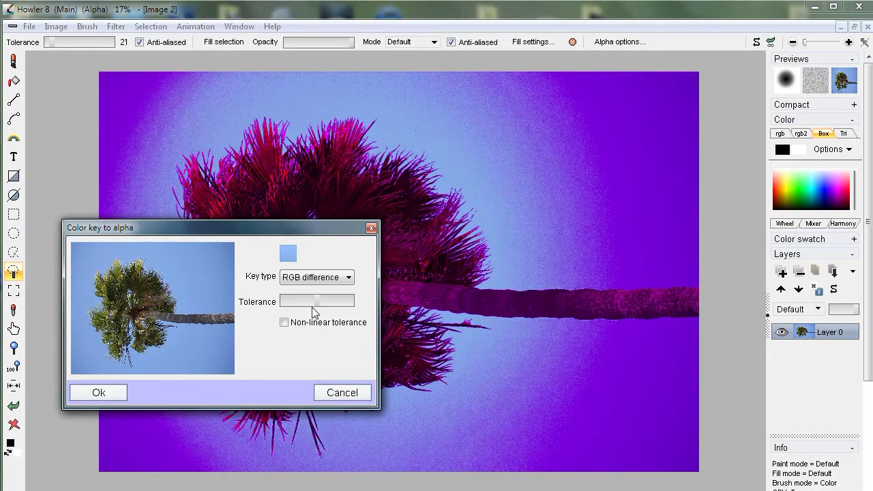
left_click_drag(318, 300, 328, 299)
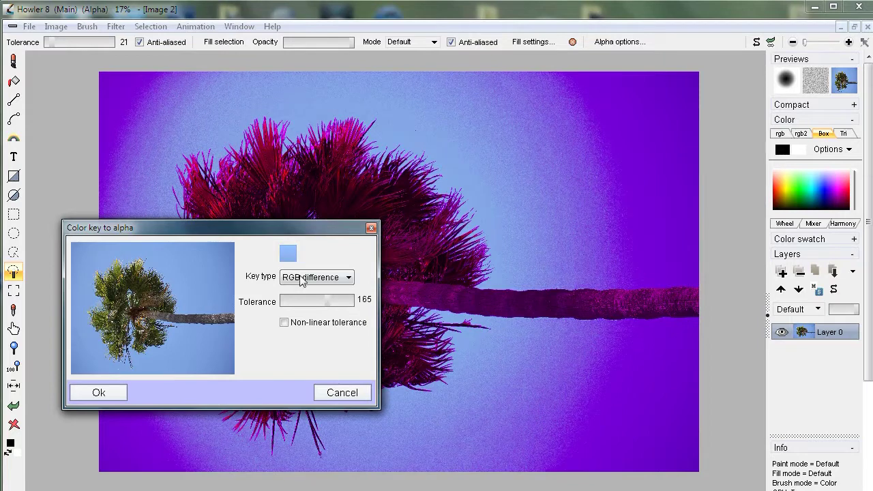
Try HSV difference as the key type, and switch the color key to H difference.
left_click(323, 281)
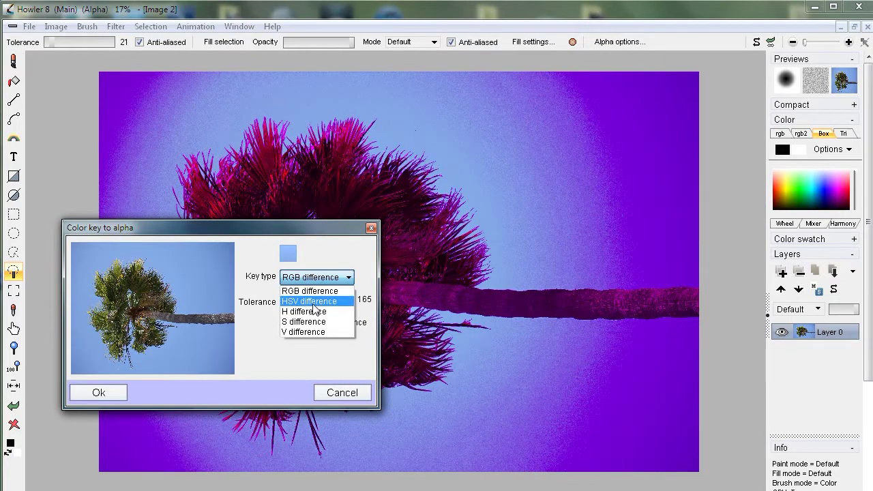
left_click(313, 301)
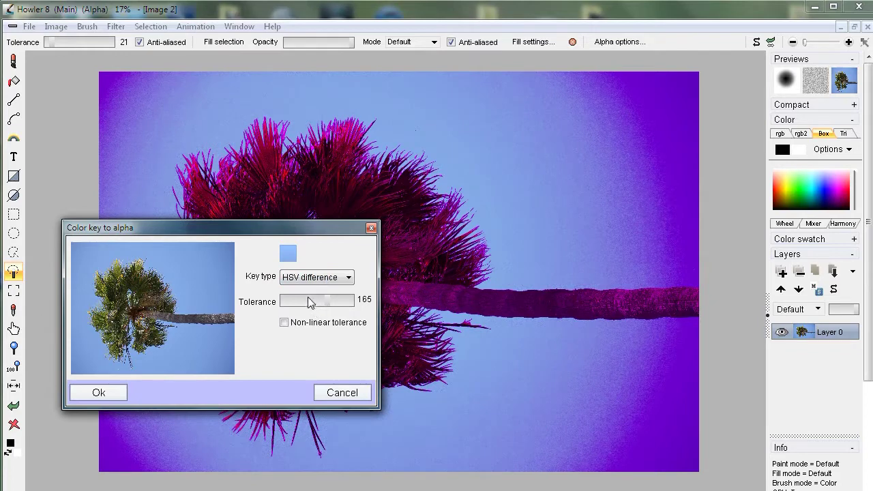
left_click(321, 282)
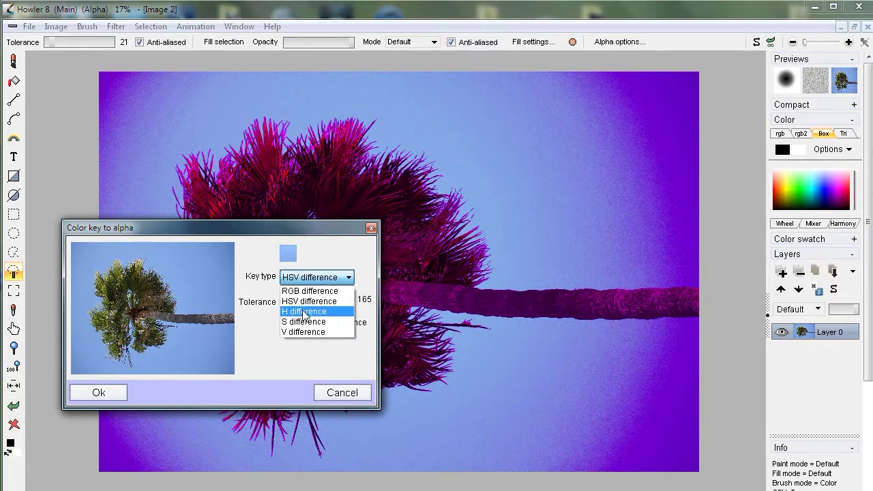
left_click(303, 312)
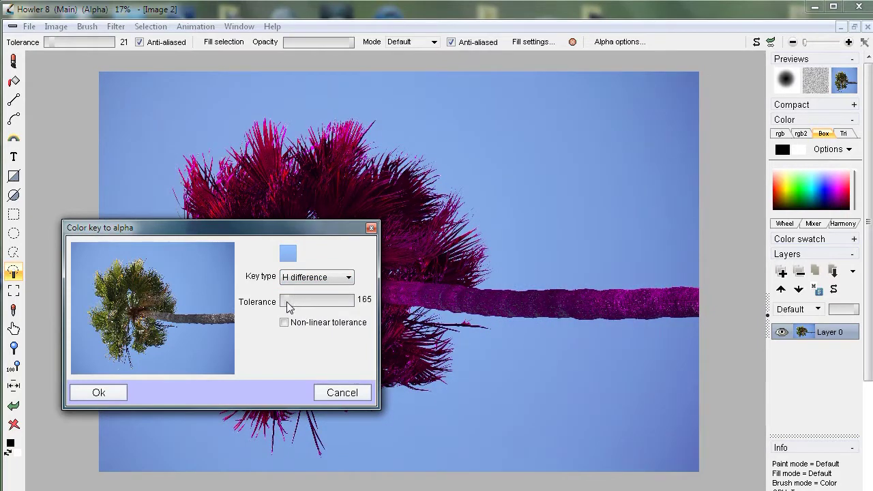
Resample the sky colour for the hue key and lower its tolerance to 1.
left_click(224, 268)
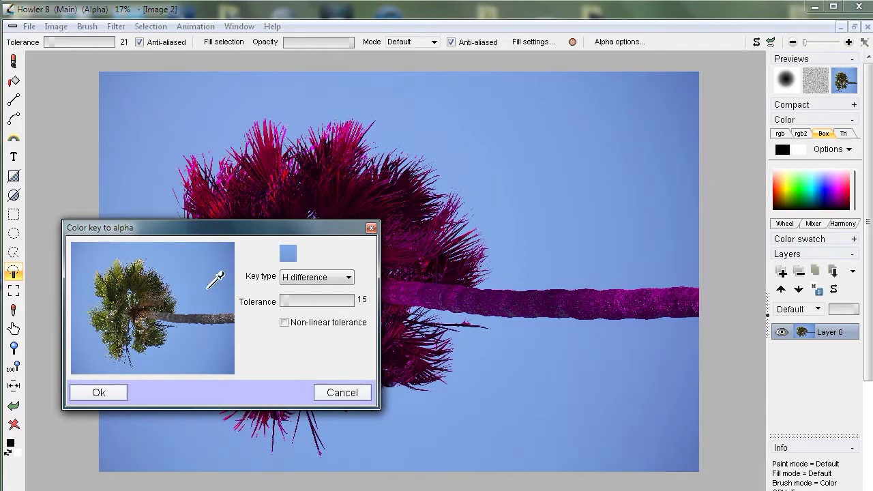
left_click_drag(289, 301, 279, 303)
left_click(155, 257)
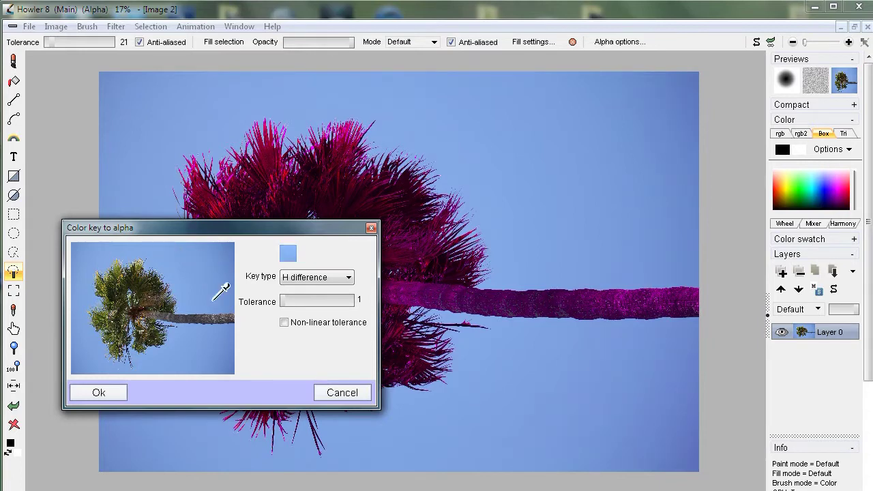
Try keying on the grey trunk and on light and dark green frond colours instead of the sky.
left_click(201, 317)
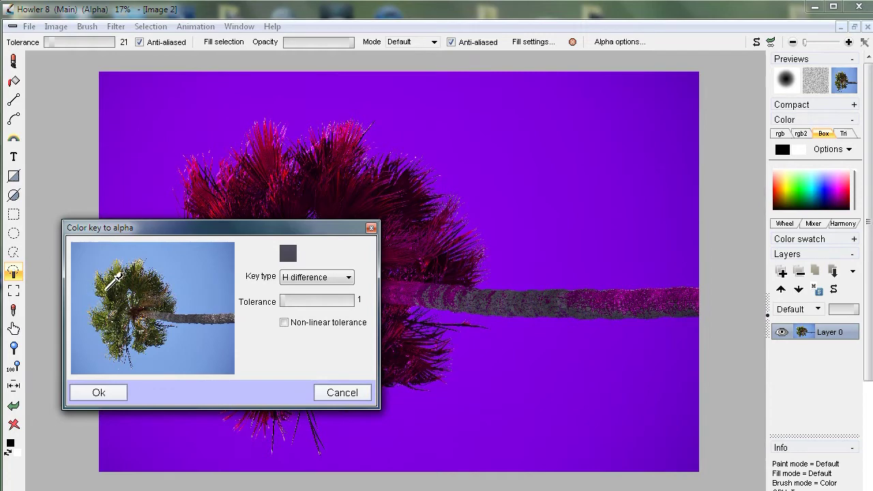
left_click(111, 284)
mouse_move(206, 229)
left_mouse_down()
mouse_move(215, 326)
mouse_move(182, 331)
mouse_move(218, 261)
mouse_move(212, 241)
left_mouse_up()
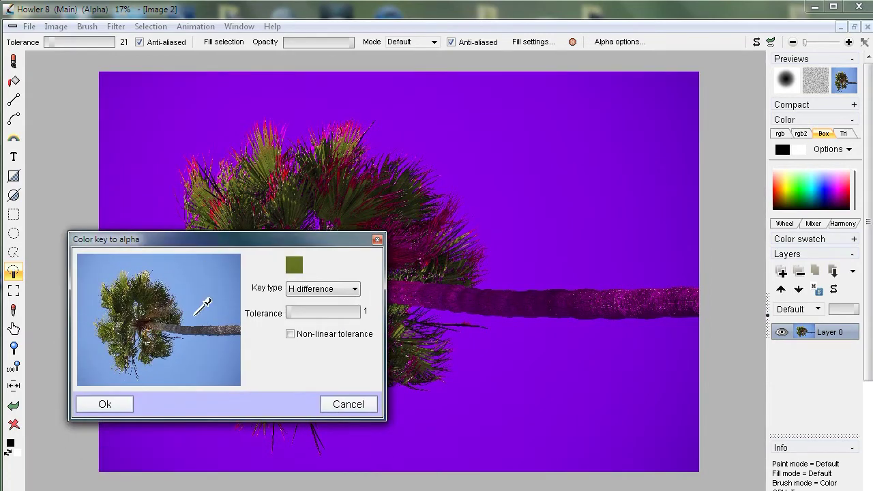
left_click(141, 291)
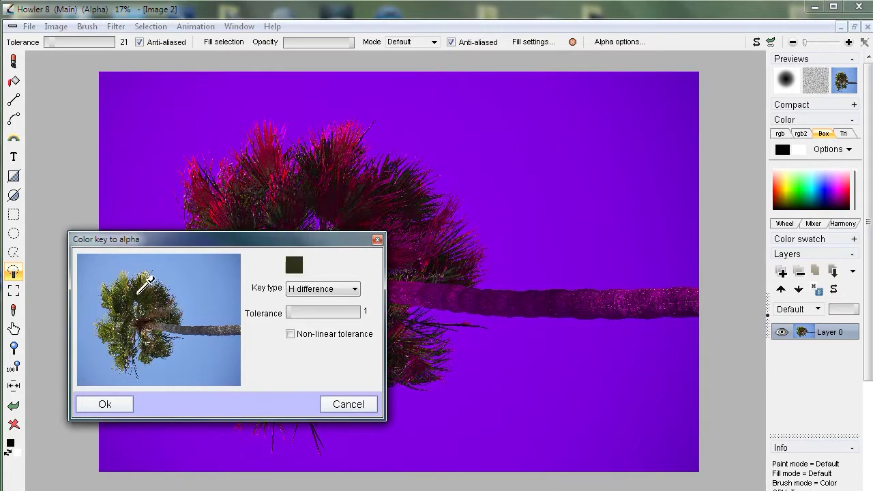
left_click(190, 332)
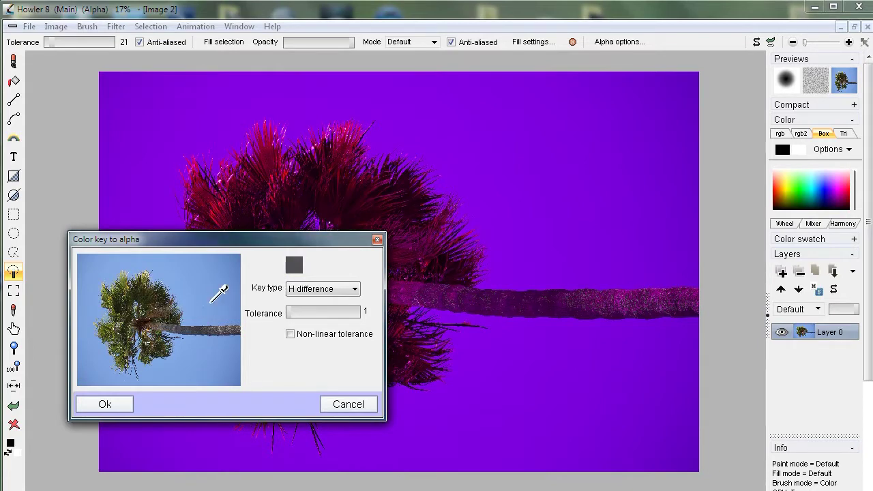
Key on the blue sky again and try the hue key with a tolerance of 210.
left_click(202, 301)
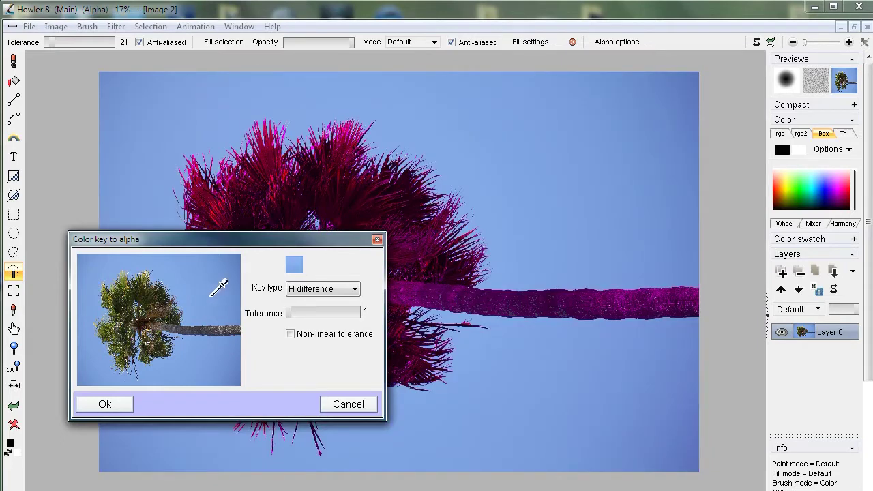
left_click(229, 269)
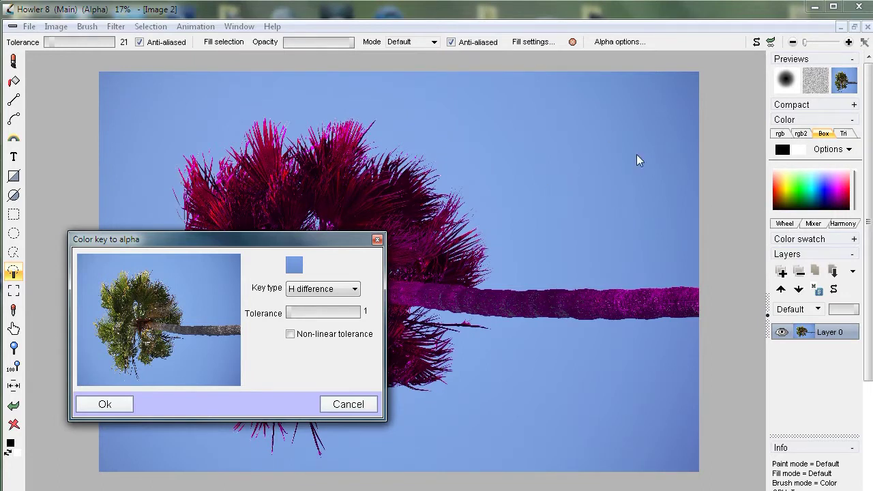
left_click_drag(332, 314, 352, 314)
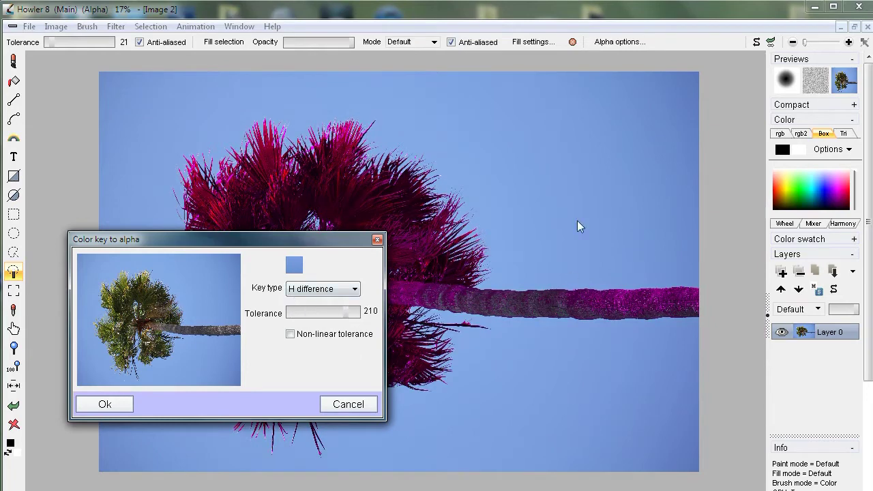
Sample the sky once more, set the tolerance to 20, and apply the H difference color key.
left_click(220, 290)
left_click_drag(332, 314, 293, 321)
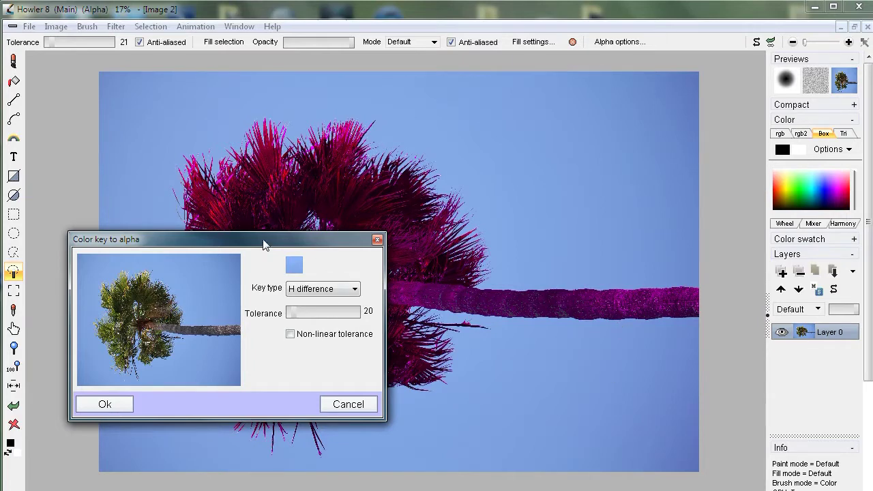
left_click_drag(260, 240, 250, 120)
left_click(102, 287)
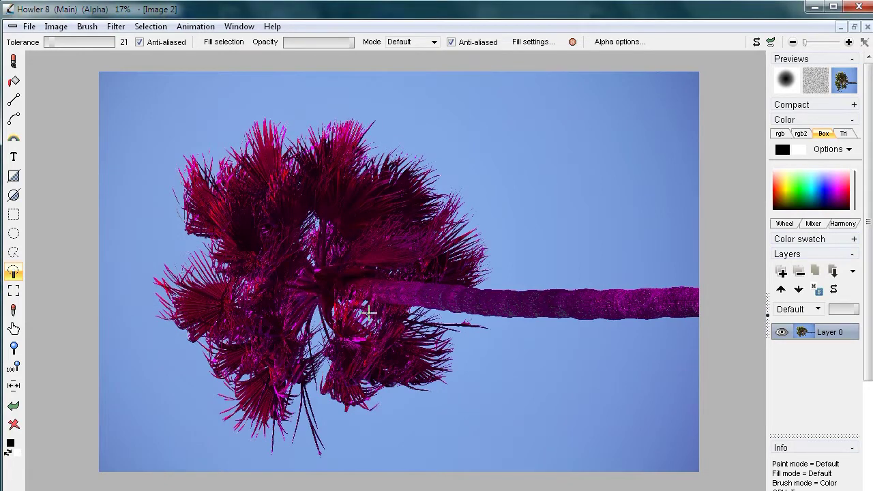
Store a copy of the image in a floating window and enlarge that window.
left_click(56, 27)
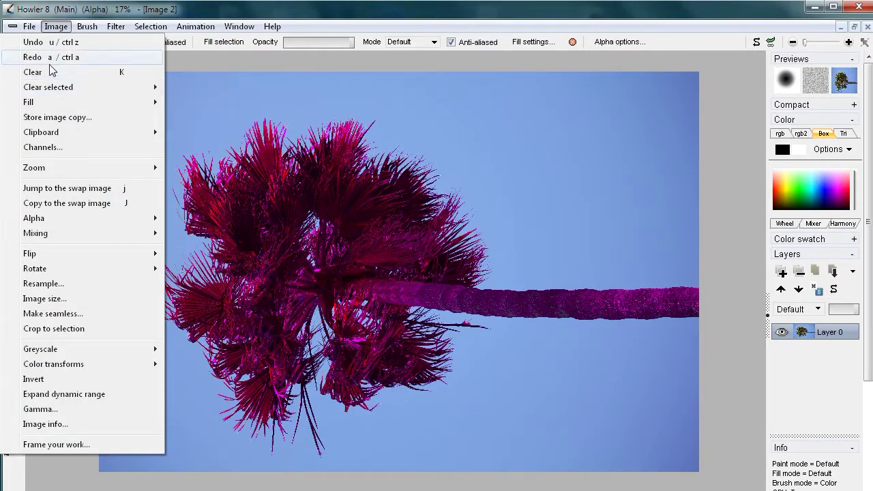
mouse_move(101, 170)
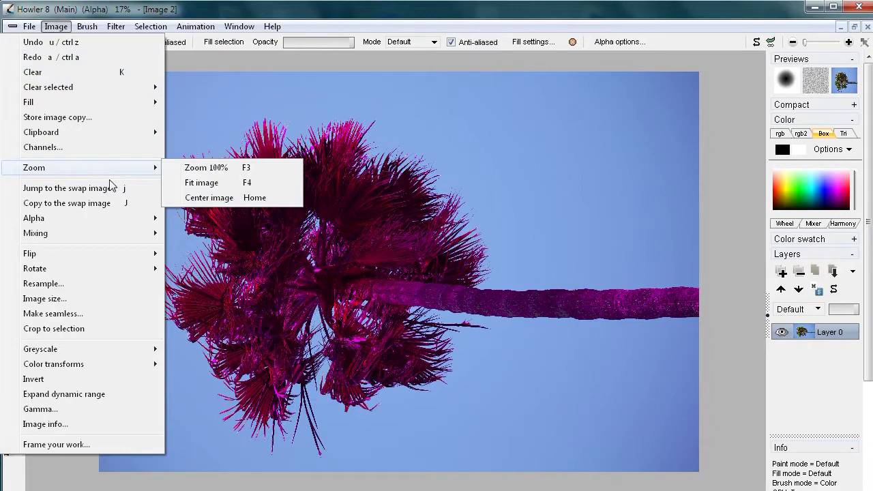
mouse_move(63, 91)
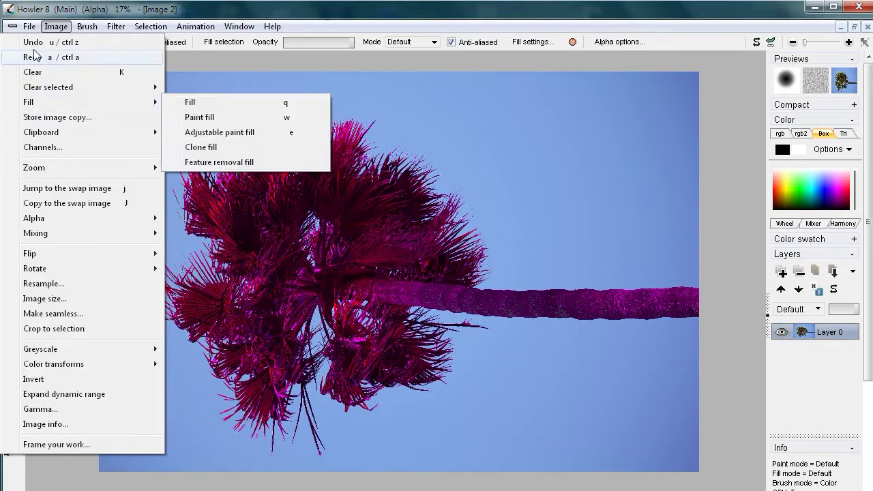
left_click(49, 118)
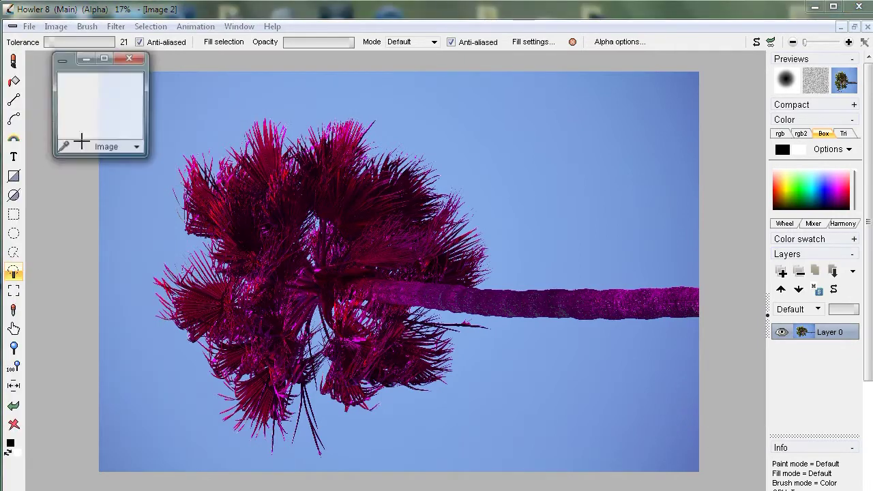
left_click_drag(73, 65, 54, 149)
left_click_drag(126, 240, 250, 326)
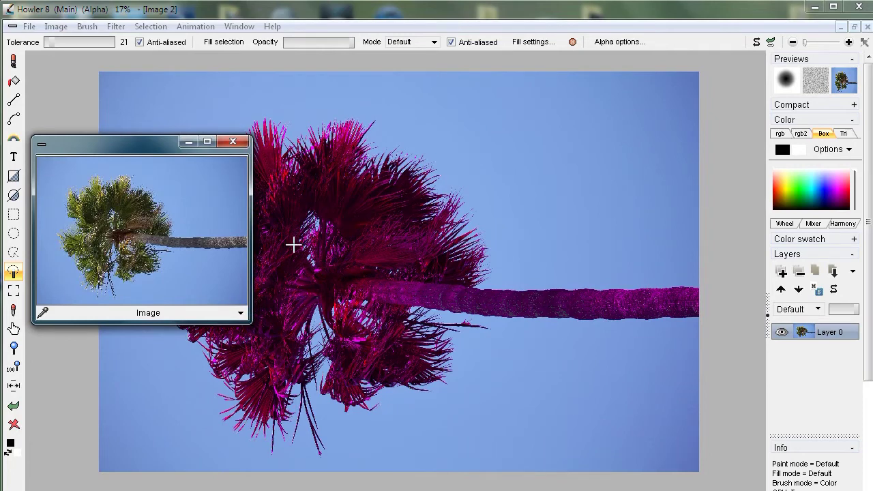
Clear the canvas and its alpha selection, and bring the palm picture back from the stored image copy.
left_click(14, 425)
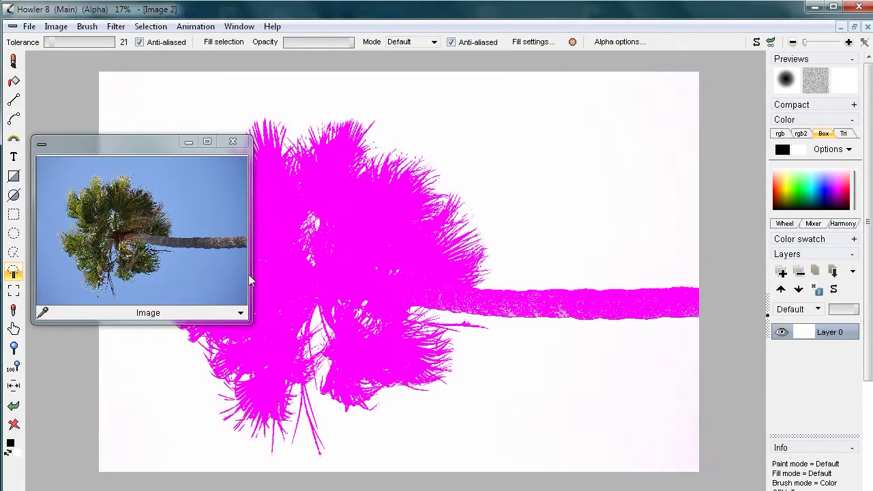
left_click(150, 26)
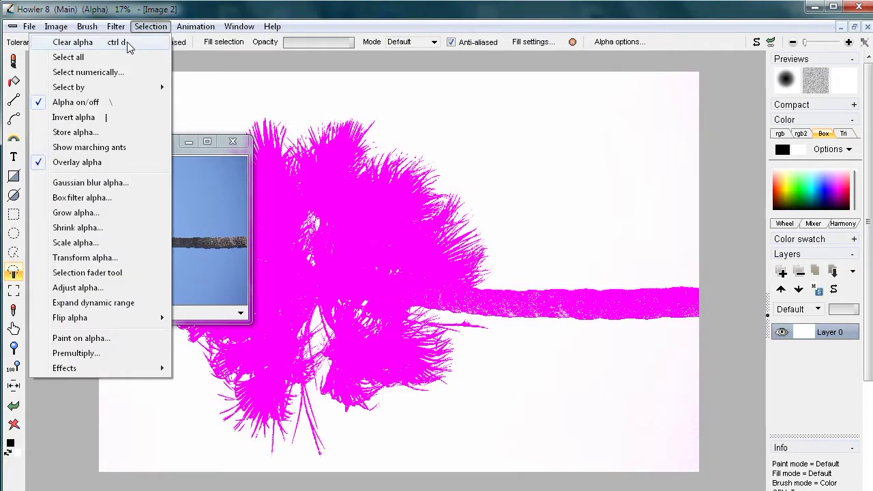
left_click(127, 41)
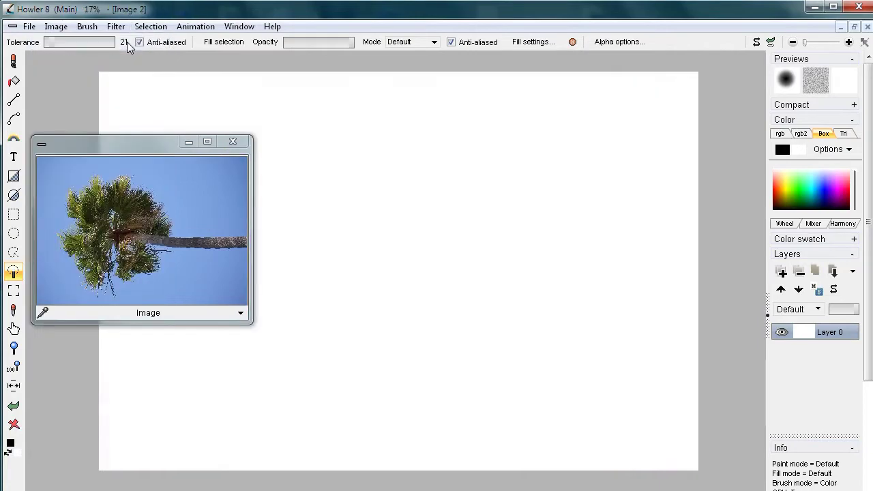
left_click(152, 206)
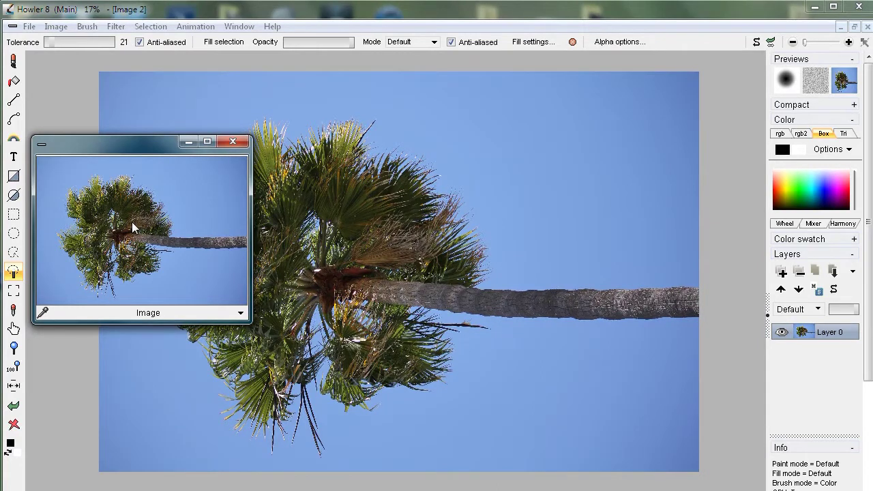
Move the floating stored image window clear of the palm and replace the canvas alpha with its stored alpha.
left_click(240, 313)
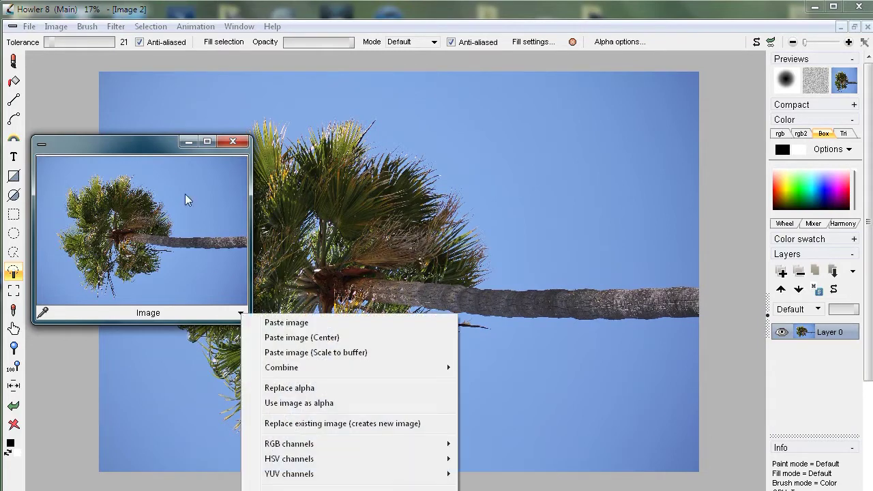
left_click_drag(134, 143, 129, 65)
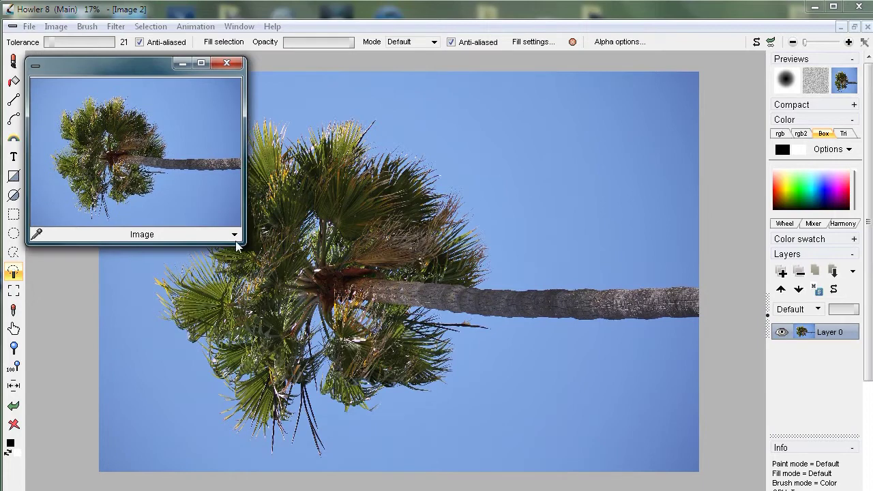
left_click(235, 236)
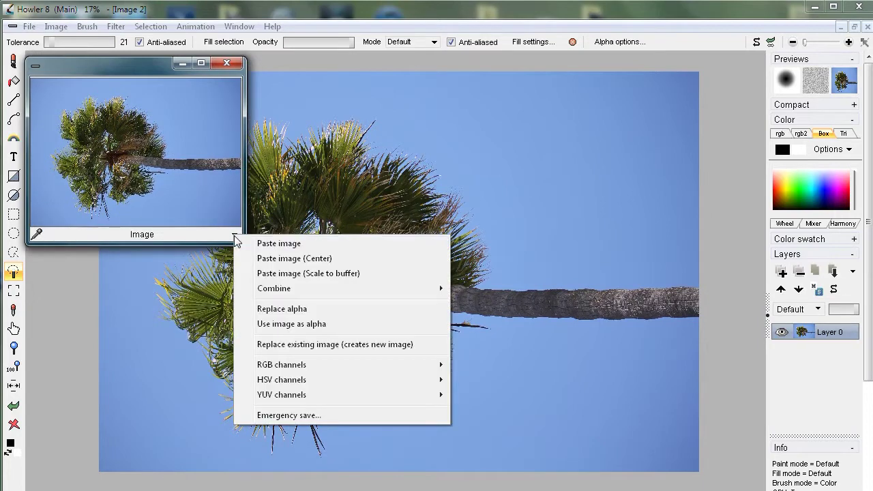
left_click(284, 312)
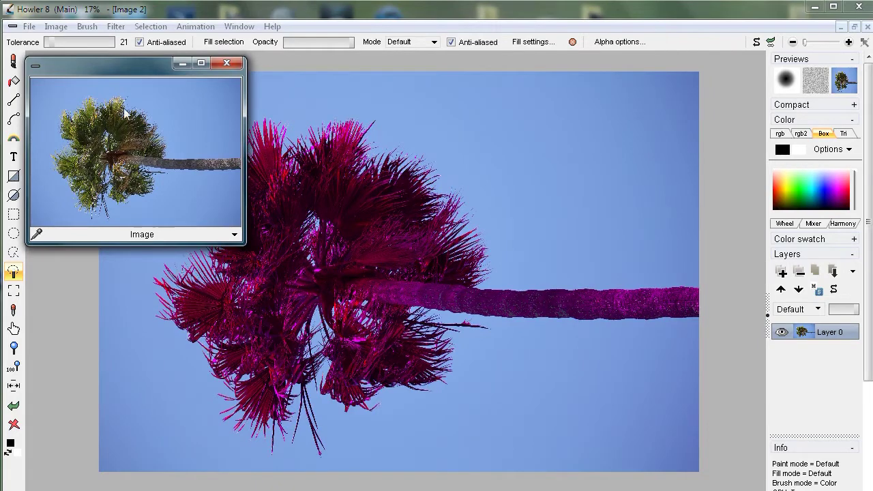
Reposition the stored image window, shrink it, and close it.
left_click_drag(99, 66, 118, 89)
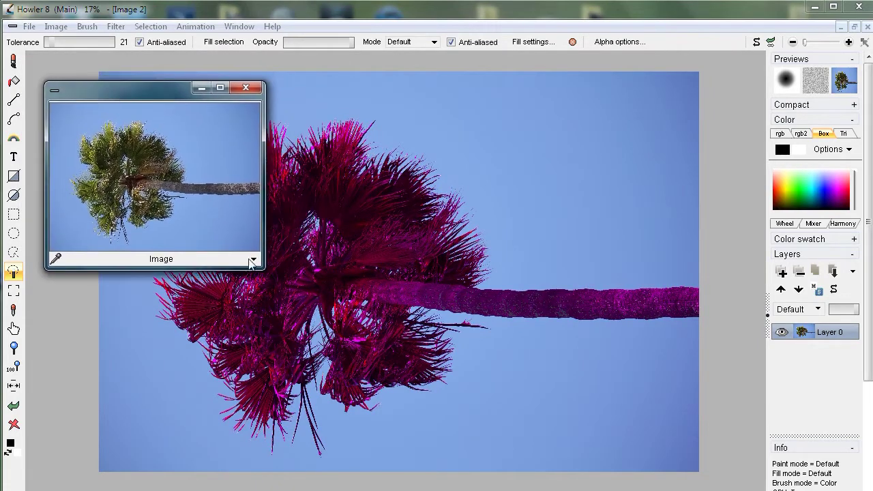
left_click_drag(265, 270, 195, 224)
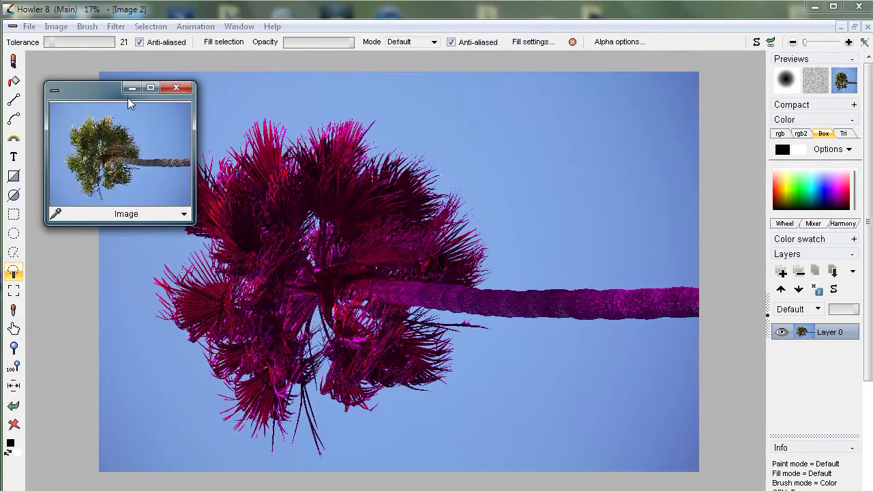
left_click(176, 88)
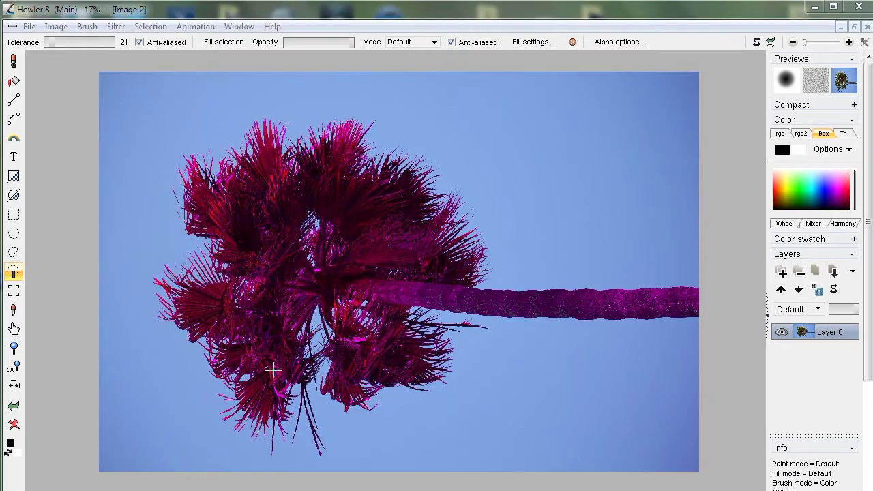
Examine the alpha overlay up close in the gaps between the fronds and along the trunk for stray selected spots.
left_click(214, 316)
scroll(348, 330, "up", 3)
scroll(253, 364, "up", 5)
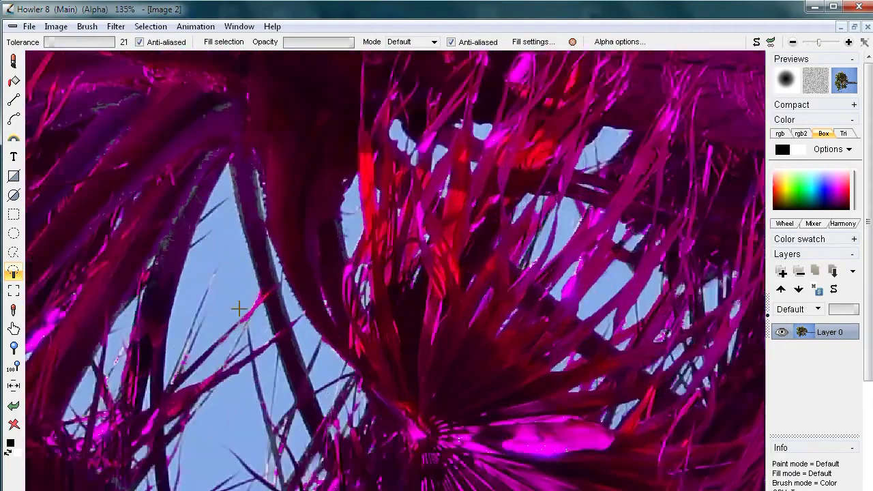
left_click_drag(239, 310, 380, 201)
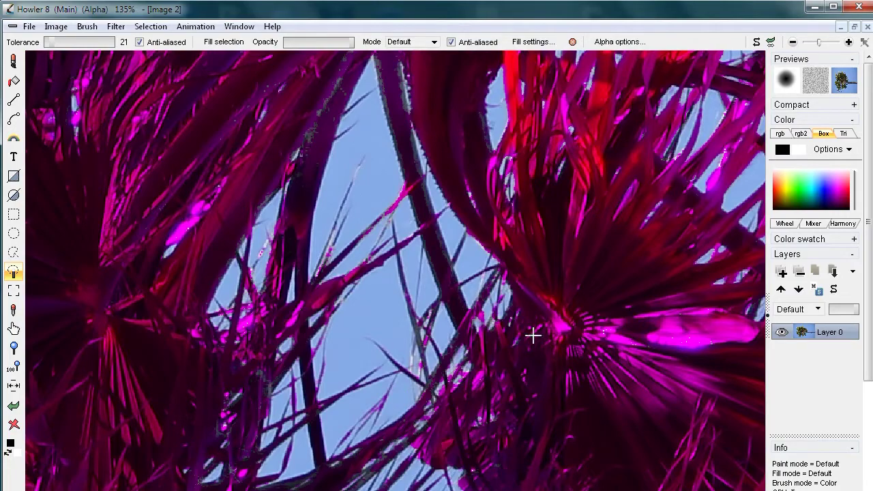
scroll(534, 333, "down", 4)
scroll(415, 238, "up", 4)
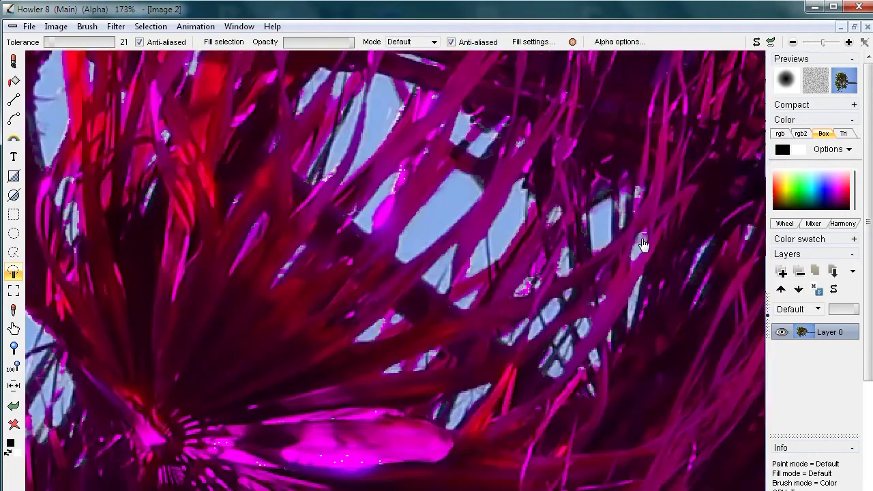
scroll(493, 224, "down", 3)
scroll(409, 273, "up", 5)
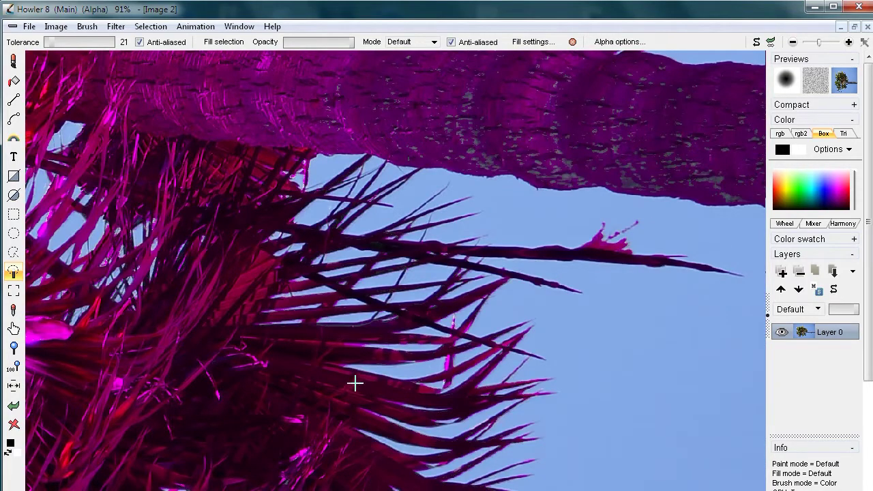
scroll(476, 250, "up", 5)
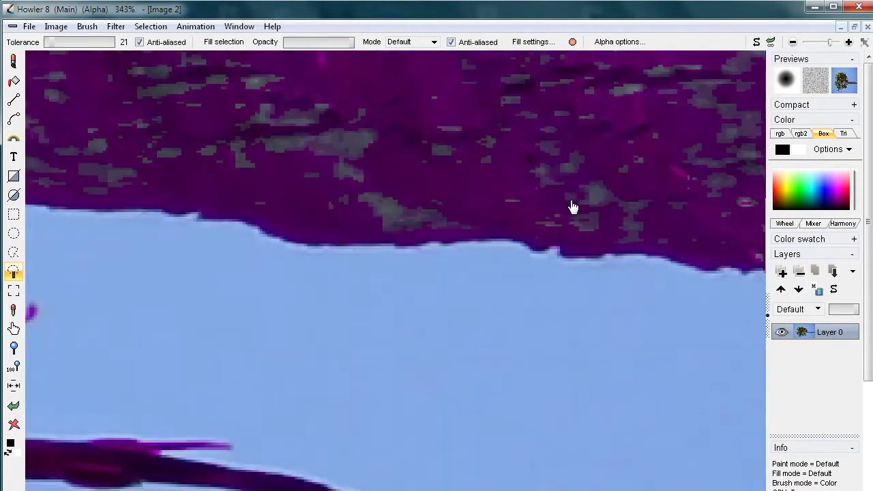
scroll(444, 226, "down", 3)
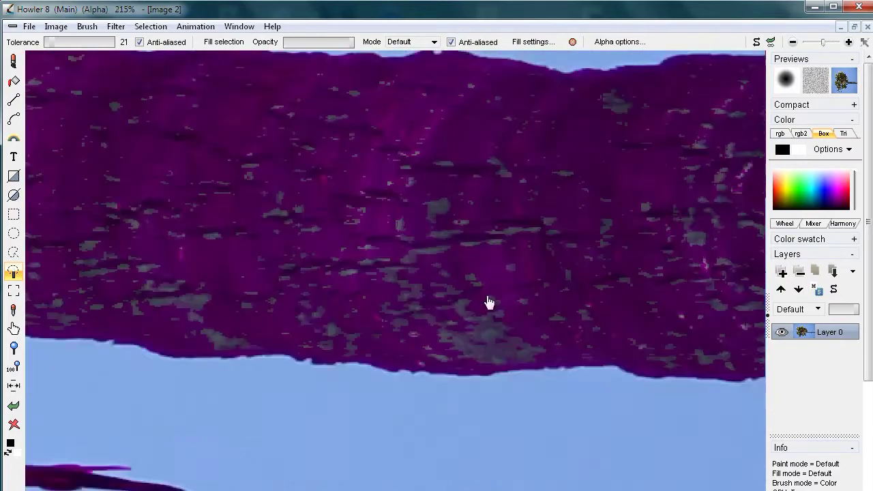
scroll(488, 302, "down", 4)
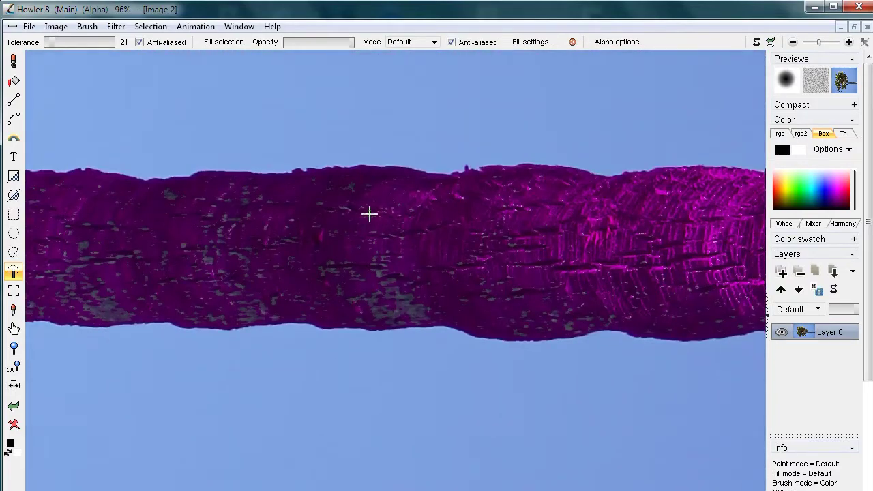
Show marching ants around the alpha selection and inspect the outlines along the trunk and fronds.
left_click(150, 26)
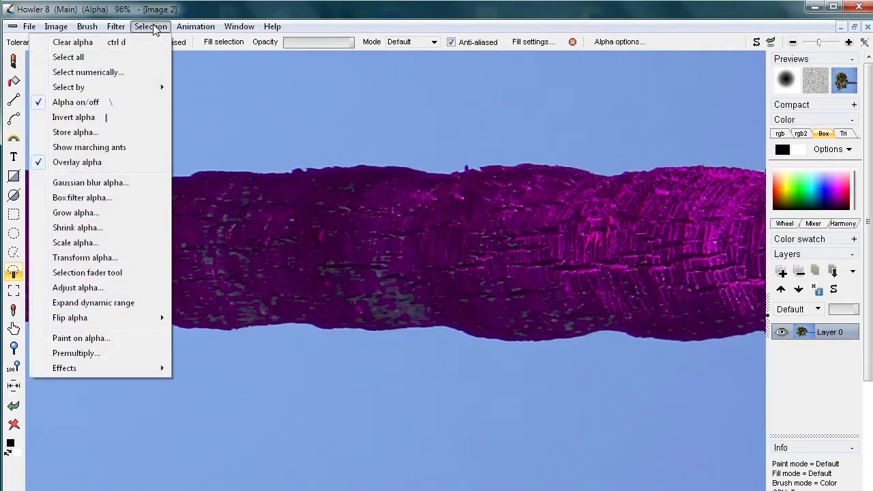
left_click(113, 149)
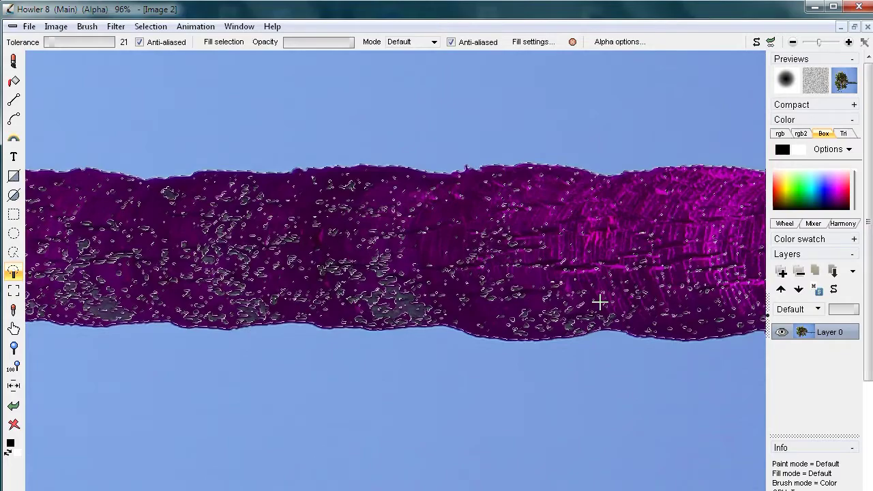
left_click_drag(332, 289, 519, 259)
left_click_drag(197, 225, 509, 419)
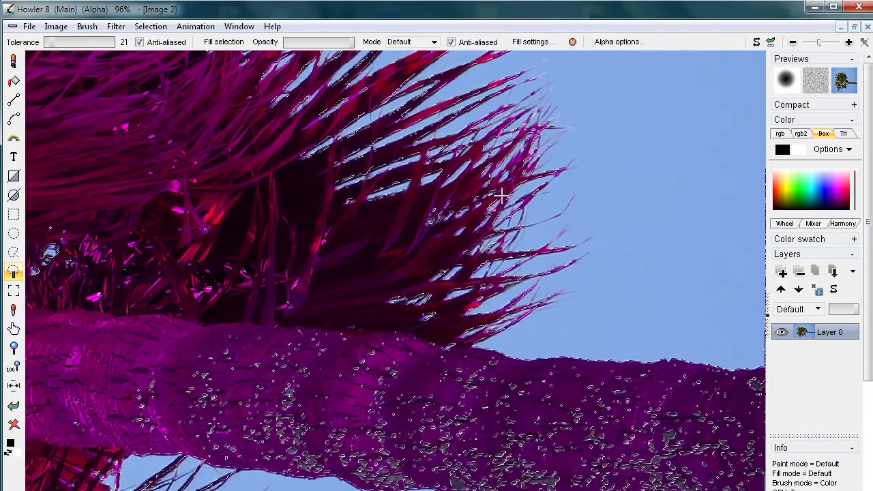
left_click_drag(189, 367, 383, 286)
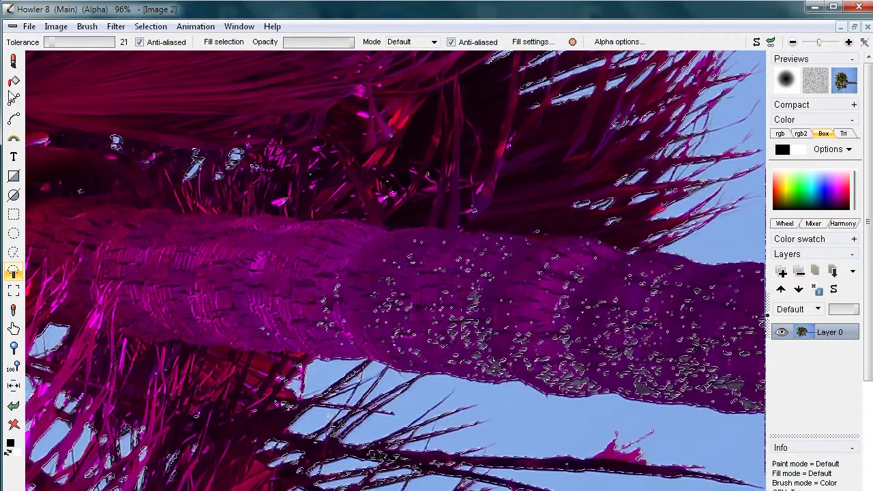
Switch to the paint brush, enter Paint on alpha mode, and move its notice clear of the trunk.
left_click(15, 61)
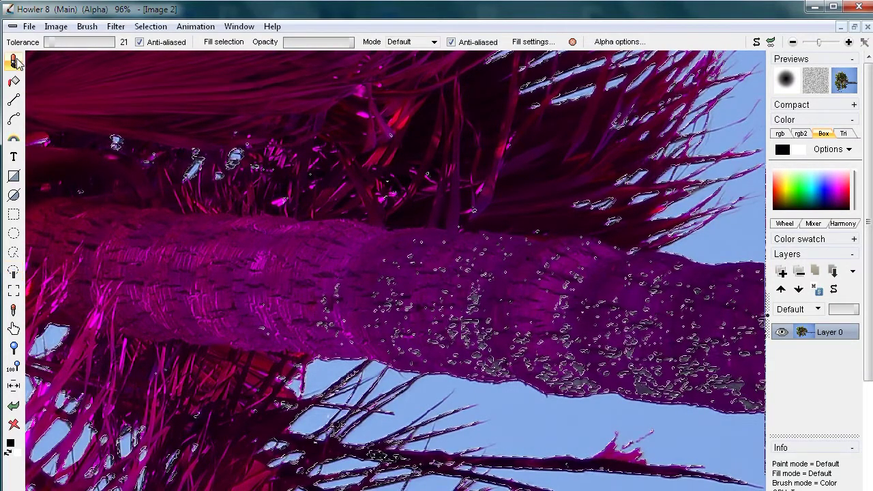
right_click(15, 60)
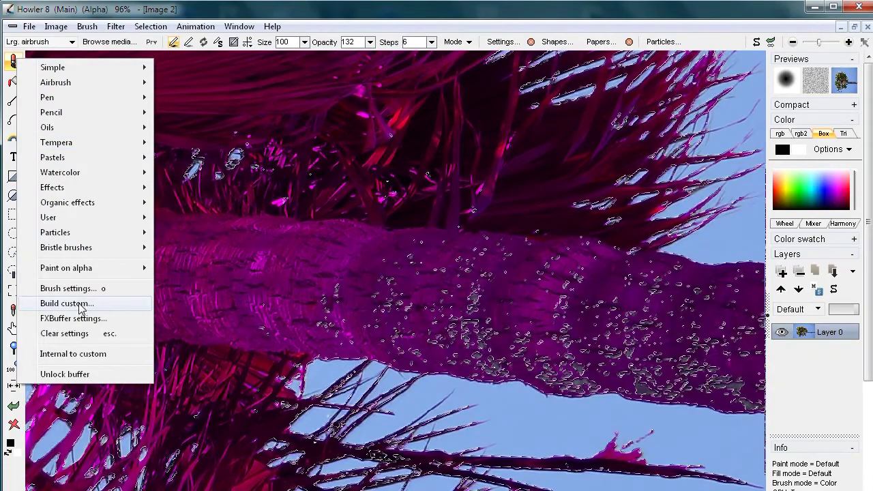
mouse_move(81, 273)
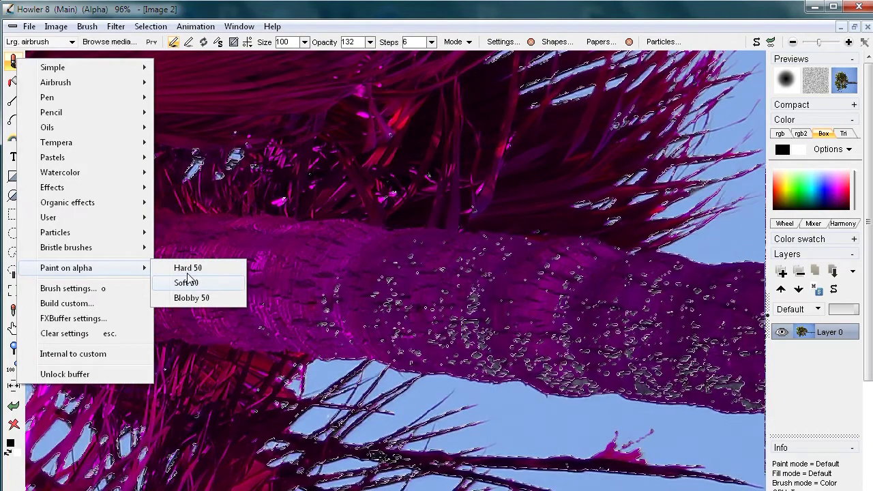
mouse_move(161, 32)
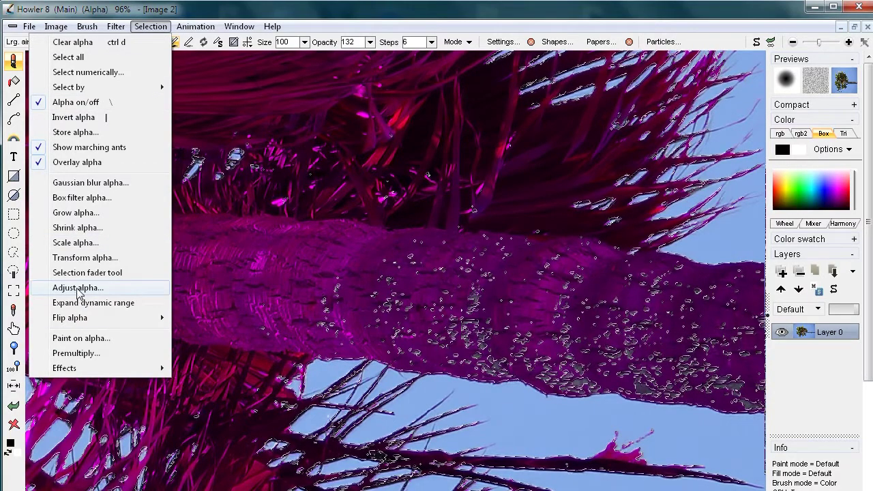
left_click(97, 345)
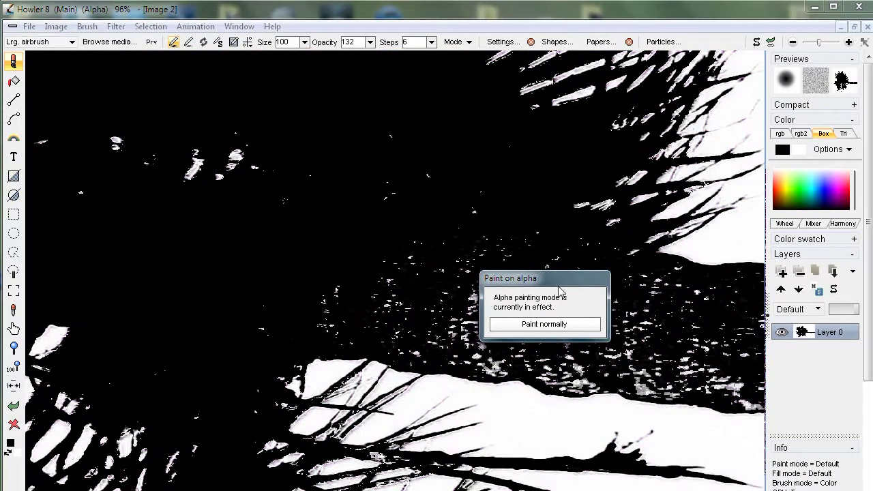
mouse_move(560, 285)
left_mouse_down()
mouse_move(270, 414)
mouse_move(143, 453)
mouse_move(137, 488)
mouse_move(154, 436)
left_mouse_up()
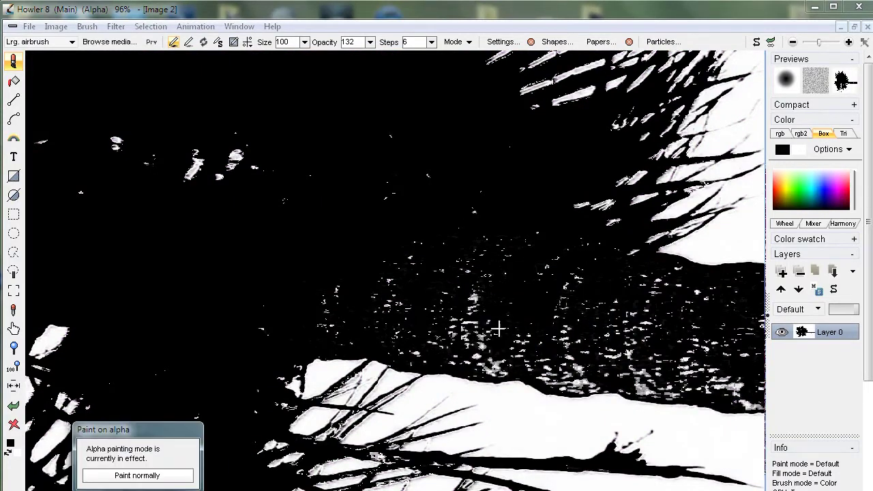
Examine the black-and-white alpha mask across the whole palm, including the gaps in the fronds and the trunk.
scroll(587, 309, "down", 6)
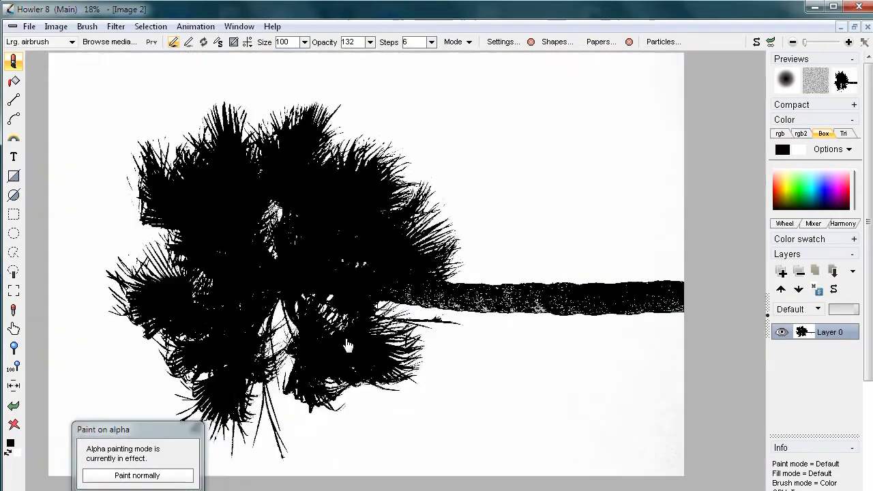
scroll(403, 350, "up", 2)
scroll(403, 350, "down", 1)
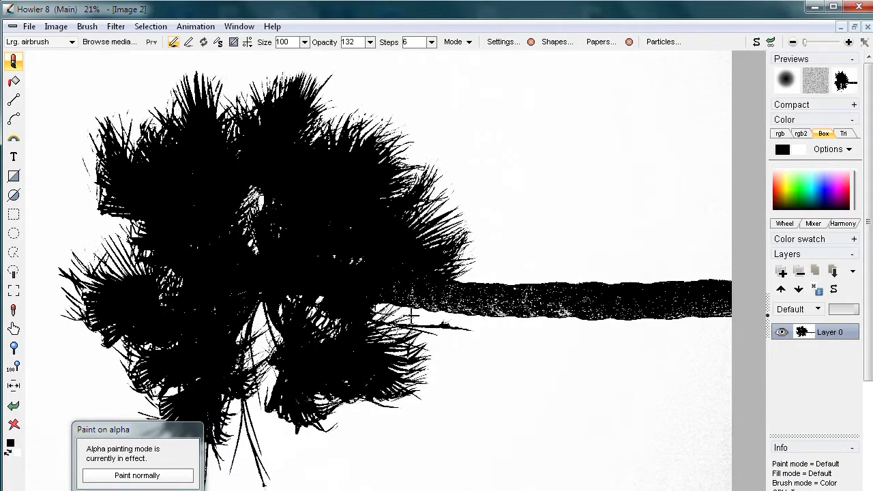
scroll(414, 306, "up", 3)
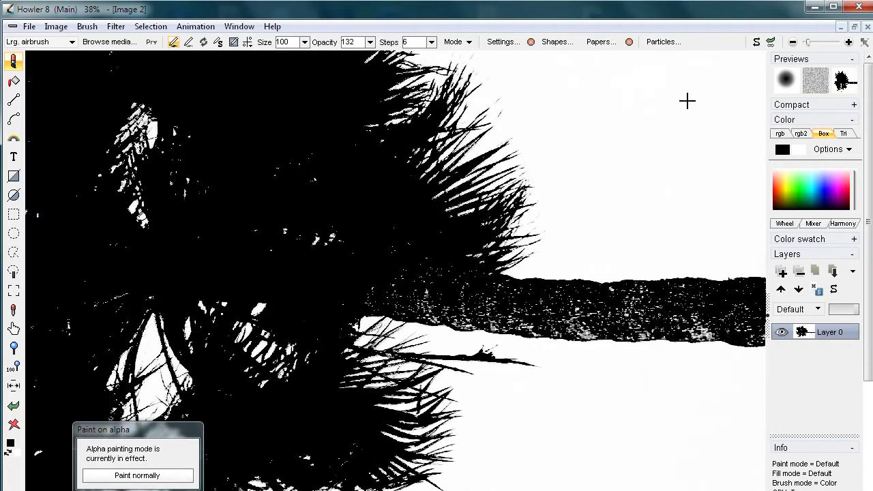
mouse_move(342, 177)
left_mouse_down()
mouse_move(450, 227)
mouse_move(621, 251)
mouse_move(345, 191)
left_mouse_up()
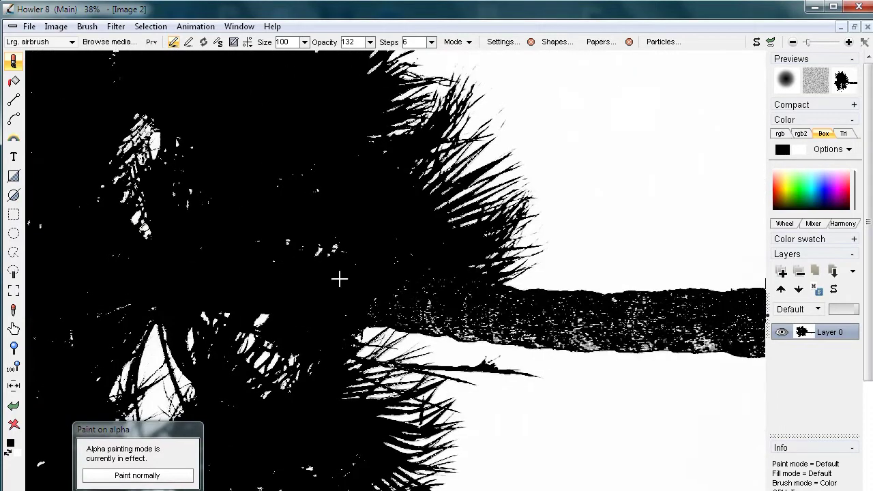
left_click_drag(242, 293, 569, 288)
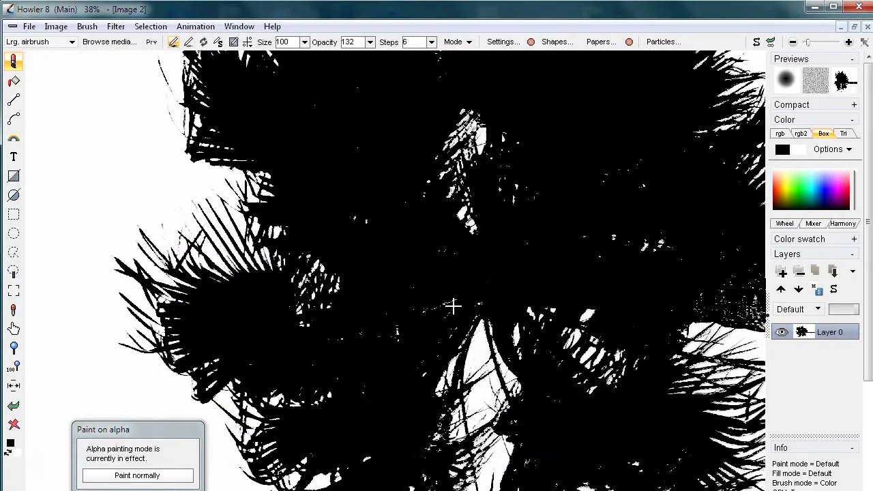
scroll(428, 307, "up", 5)
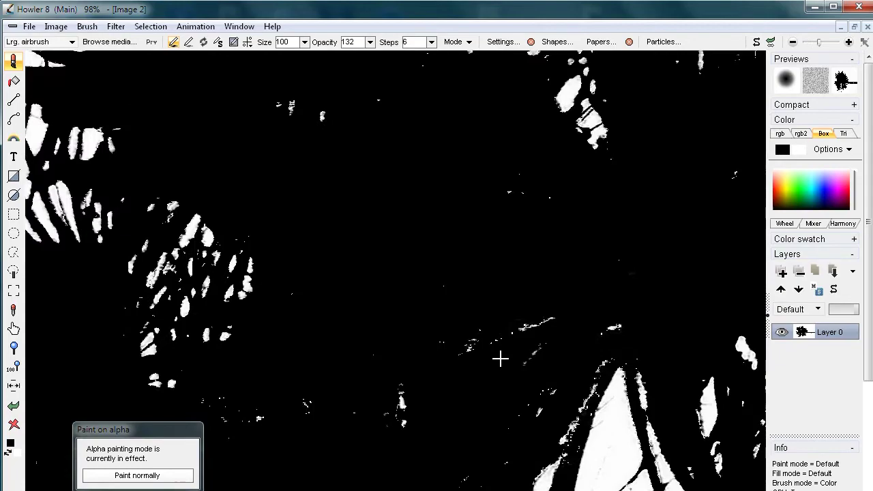
scroll(543, 331, "down", 3)
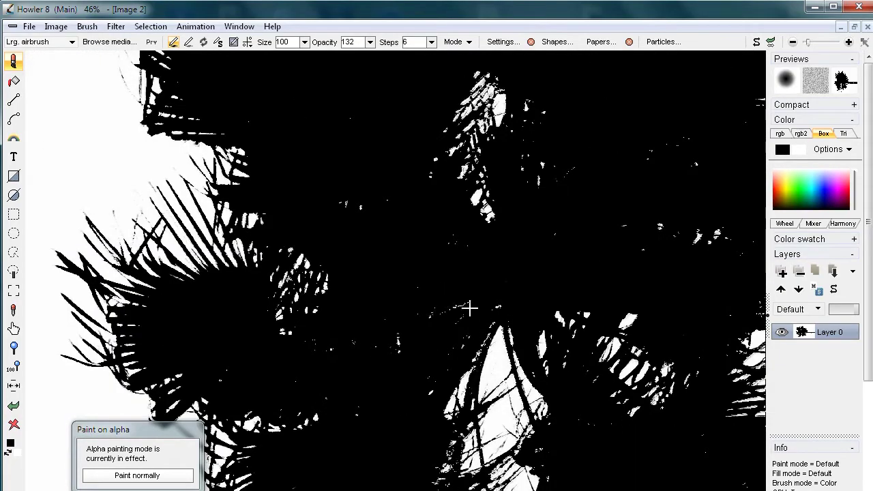
scroll(470, 308, "up", 5)
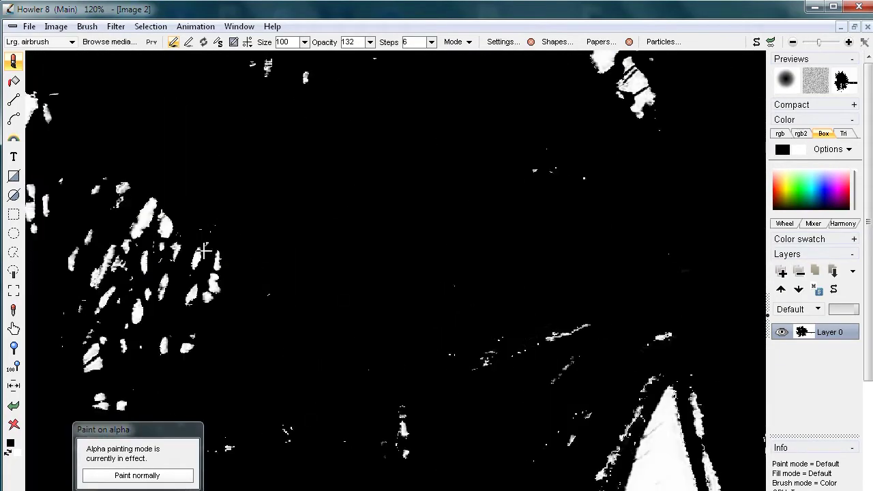
scroll(413, 279, "down", 6)
left_click_drag(569, 304, 345, 310)
scroll(525, 313, "up", 1)
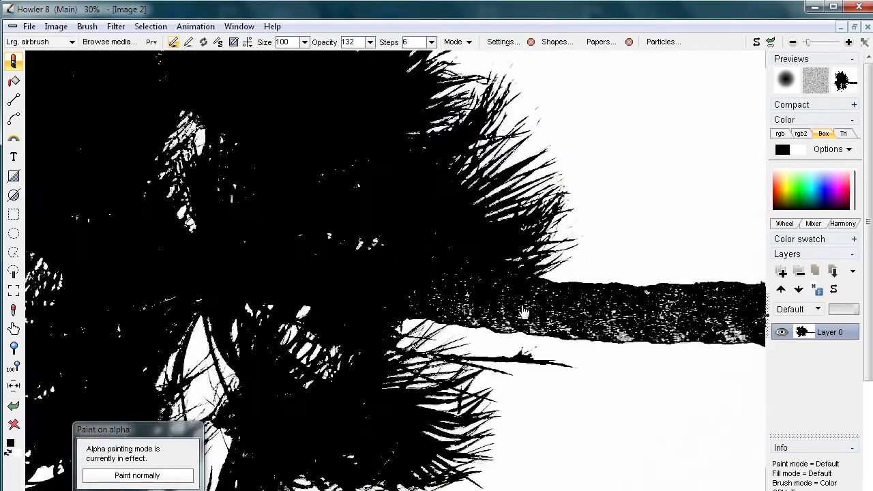
Switch the paint brush to Airbrush 50, turn on the brush preview and set the opacity to 255.
scroll(524, 313, "up", 3)
scroll(393, 287, "down", 1)
scroll(409, 286, "up", 1)
scroll(410, 287, "up", 2)
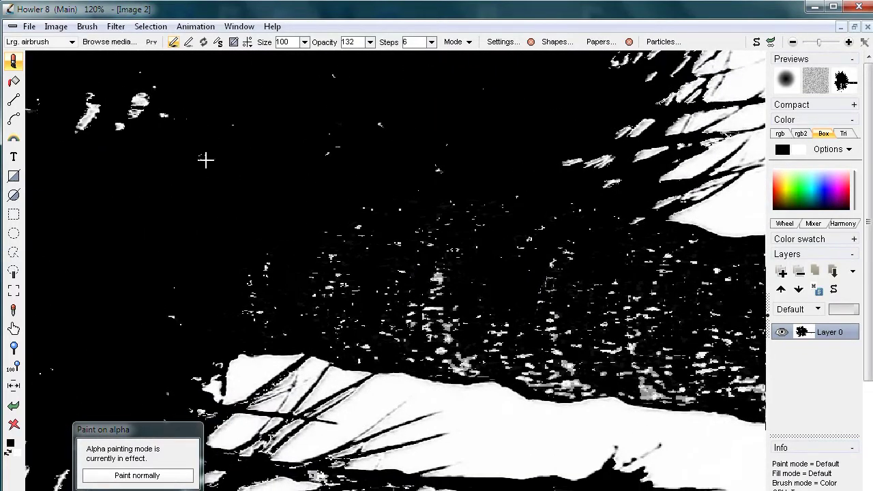
left_click(19, 66)
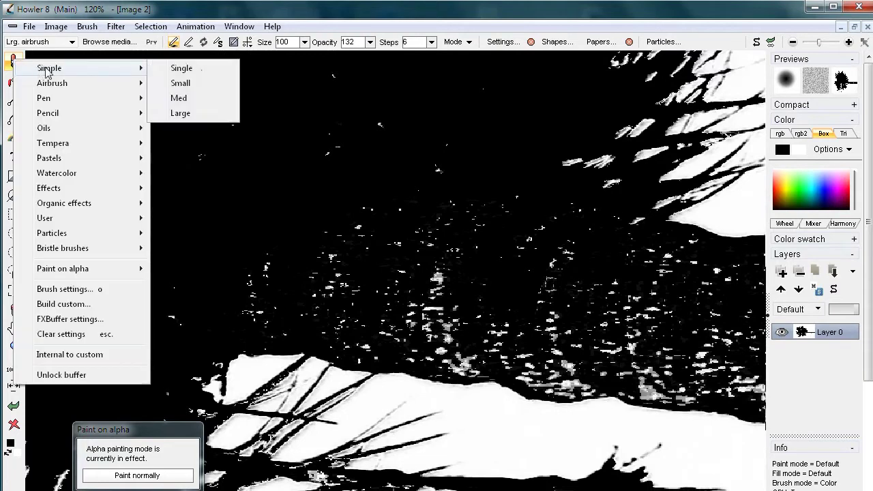
mouse_move(73, 86)
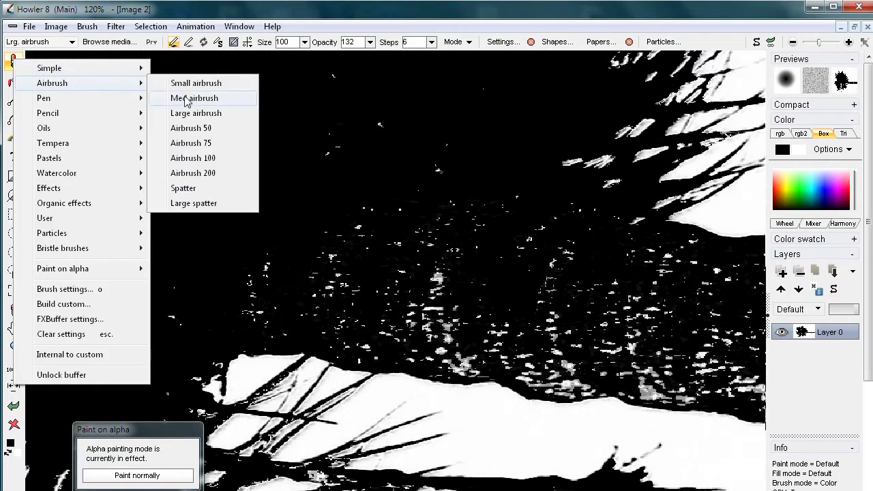
left_click(195, 130)
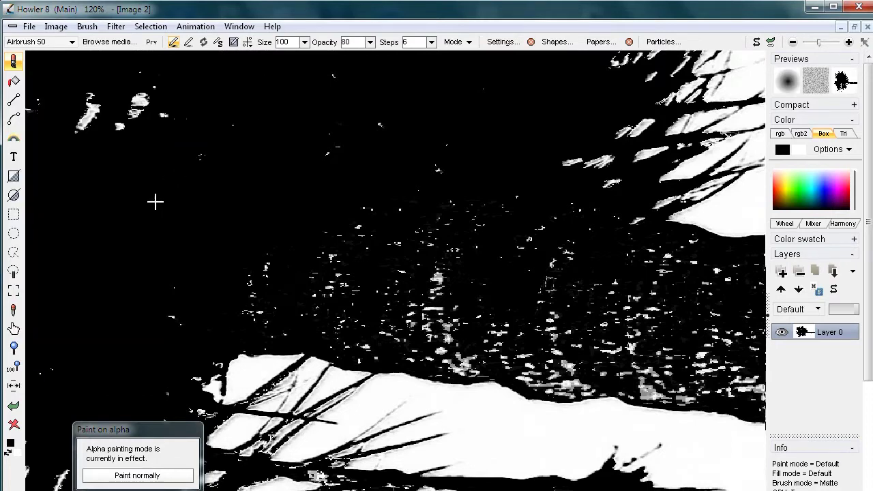
left_click(151, 43)
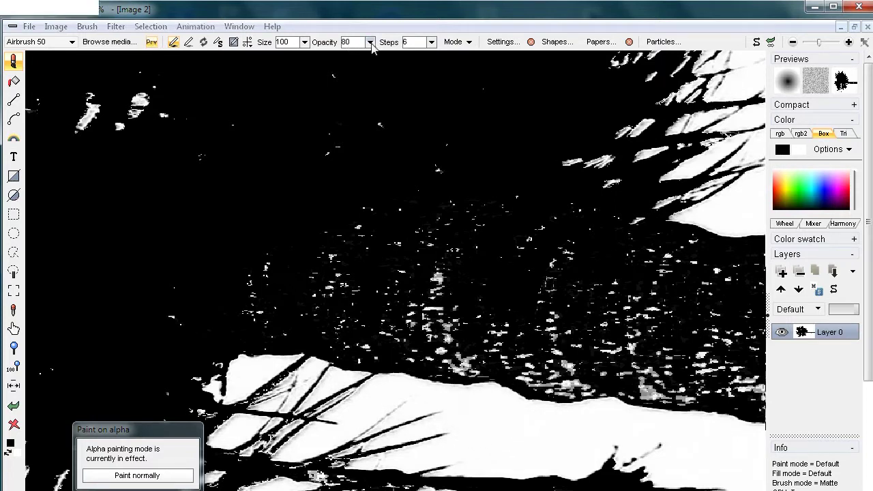
left_click(369, 42)
left_click(339, 60)
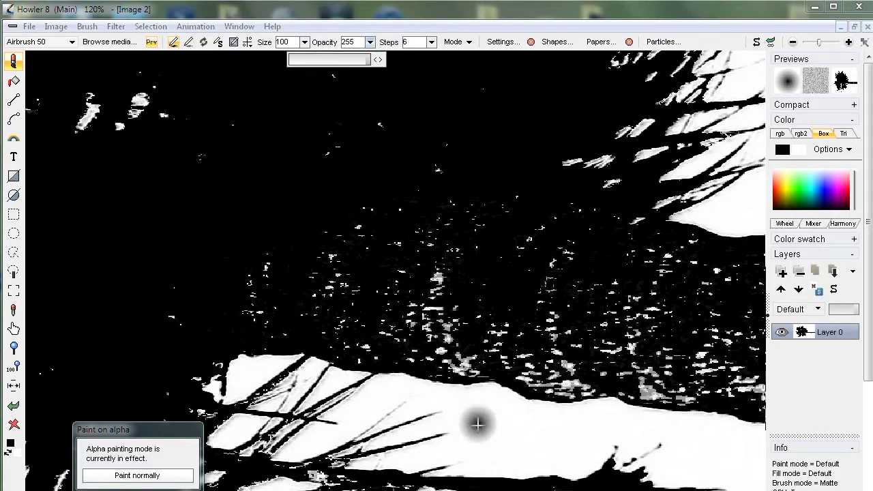
Paint black over the white specks where the trunk meets the fronds, as far as the trunk's lower edge.
left_click_drag(393, 318, 467, 292)
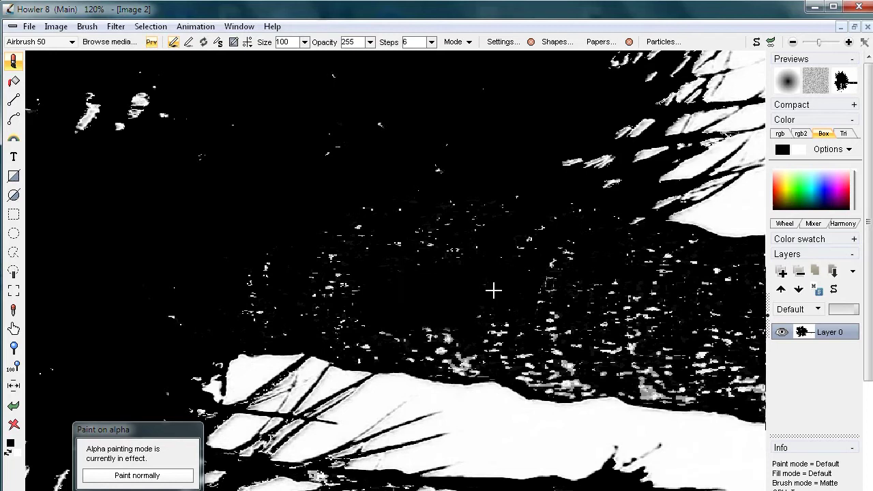
mouse_move(430, 290)
left_mouse_down()
mouse_move(489, 285)
mouse_move(498, 294)
mouse_move(439, 287)
mouse_move(507, 302)
mouse_move(412, 305)
mouse_move(478, 277)
mouse_move(438, 243)
mouse_move(361, 239)
mouse_move(282, 277)
left_mouse_up()
left_click_drag(274, 318, 293, 290)
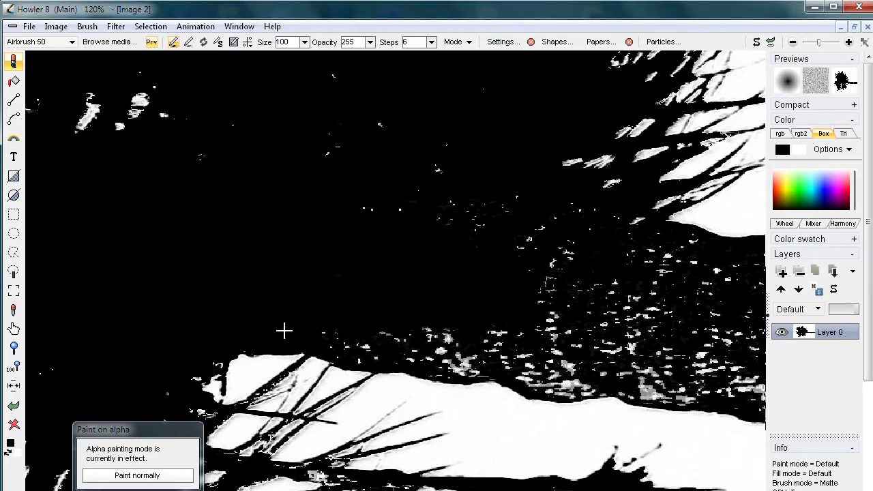
mouse_move(351, 338)
left_mouse_down()
mouse_move(362, 354)
mouse_move(333, 346)
mouse_move(427, 338)
mouse_move(414, 332)
mouse_move(417, 342)
mouse_move(462, 349)
mouse_move(443, 357)
mouse_move(481, 362)
mouse_move(376, 347)
mouse_move(523, 343)
mouse_move(457, 326)
mouse_move(402, 215)
mouse_move(356, 206)
left_mouse_up()
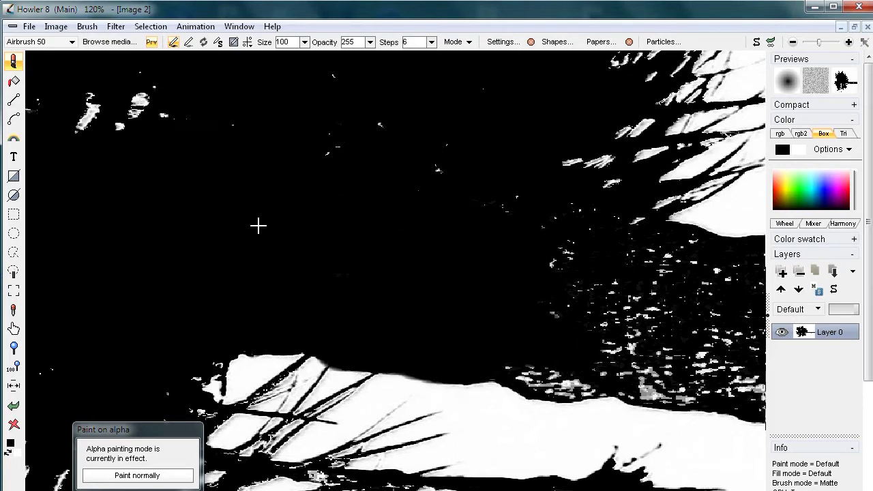
Change the brush to Airbrush 100 and set its opacity to 255.
left_click(15, 63)
mouse_move(82, 83)
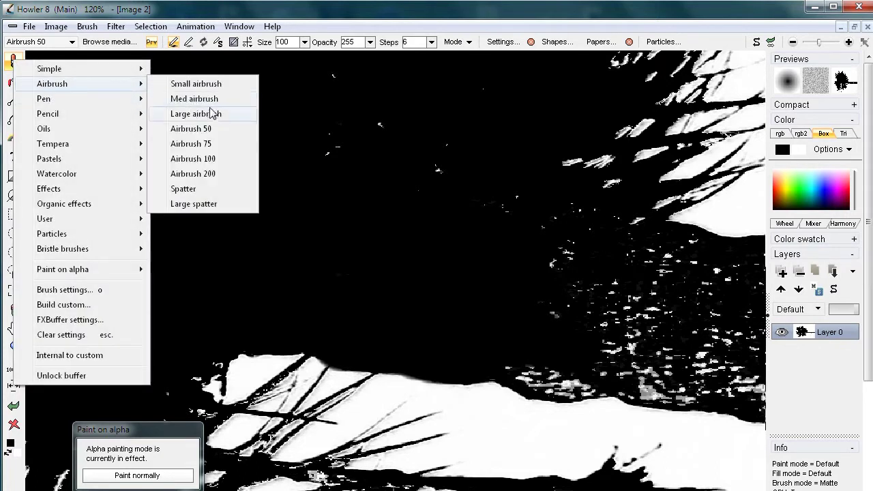
left_click(213, 164)
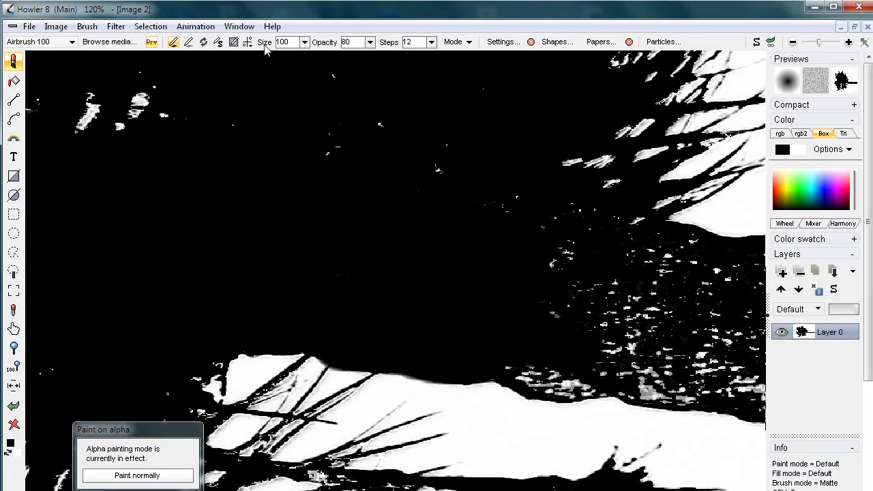
left_click_drag(371, 43, 374, 65)
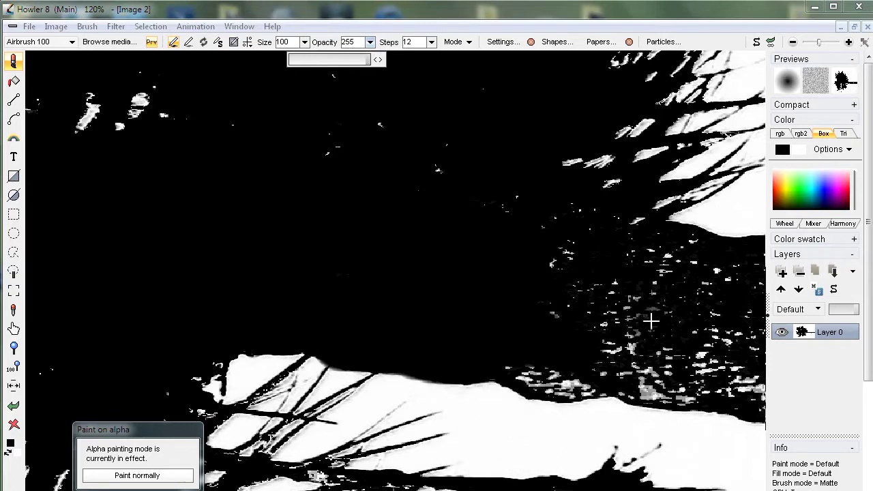
Paint black over the white specks along the middle of the trunk, working away from the fronds.
left_click(652, 320)
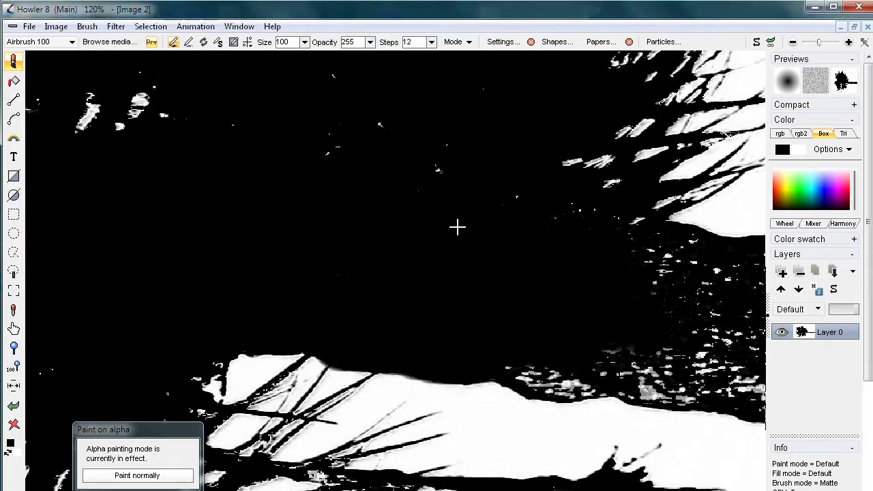
left_click_drag(457, 227, 652, 303)
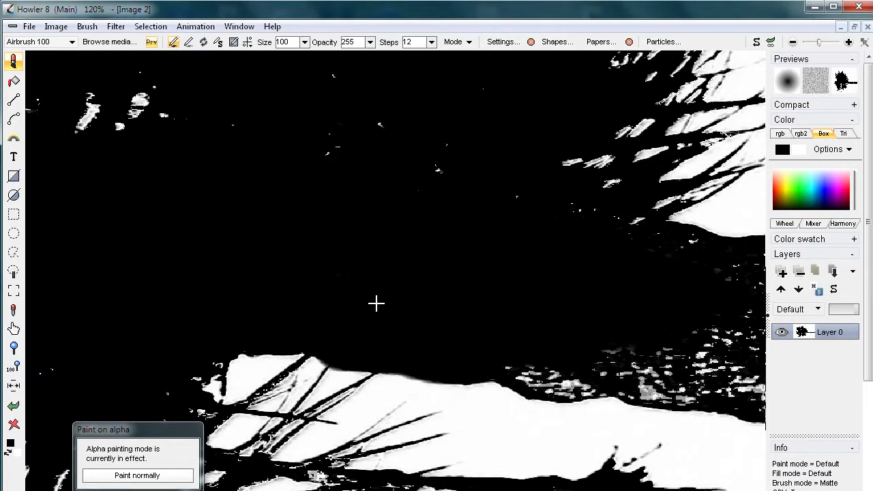
left_click_drag(614, 316, 273, 289)
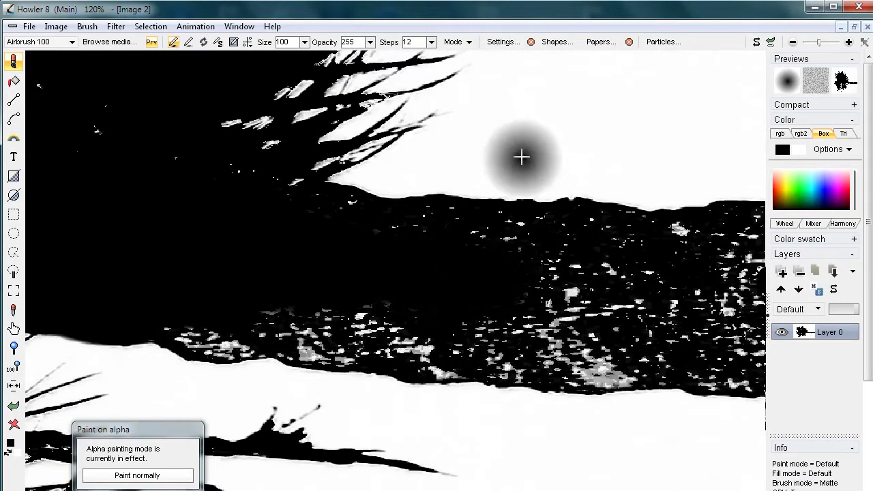
left_click(87, 27)
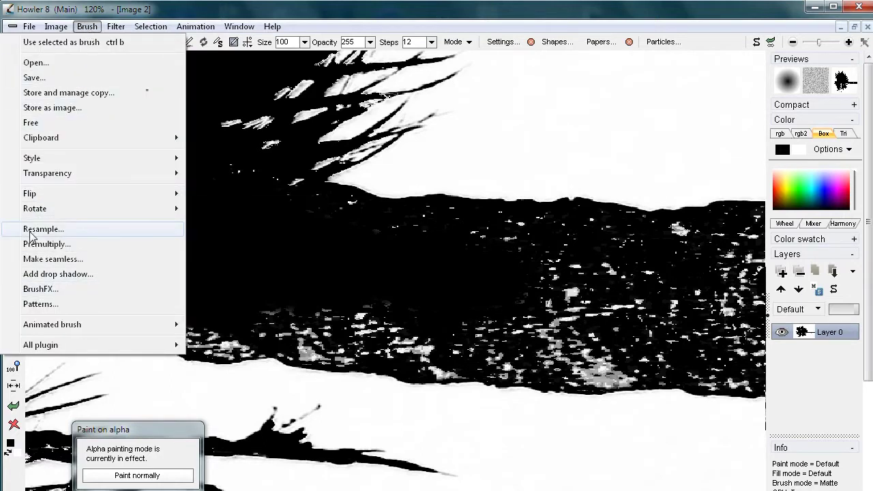
left_click(31, 232)
left_click_drag(498, 255, 516, 257)
left_click(346, 328)
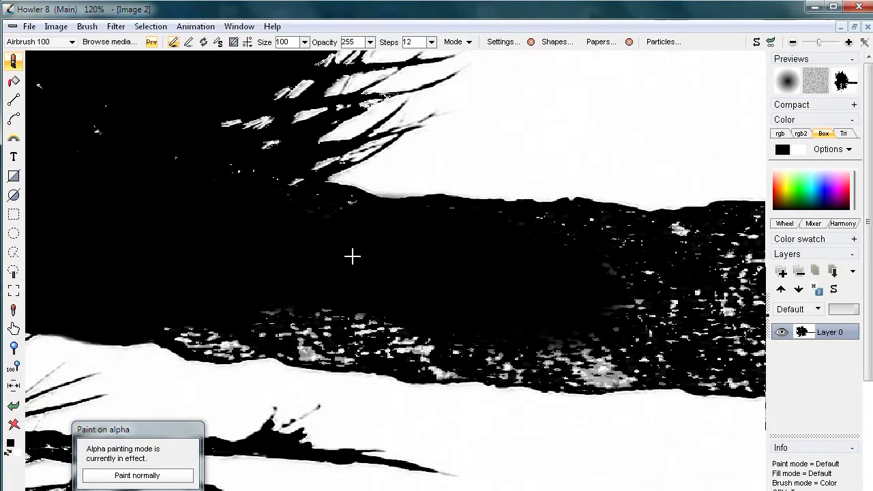
mouse_move(614, 266)
left_mouse_down()
mouse_move(538, 274)
mouse_move(651, 326)
mouse_move(540, 313)
mouse_move(517, 301)
left_mouse_up()
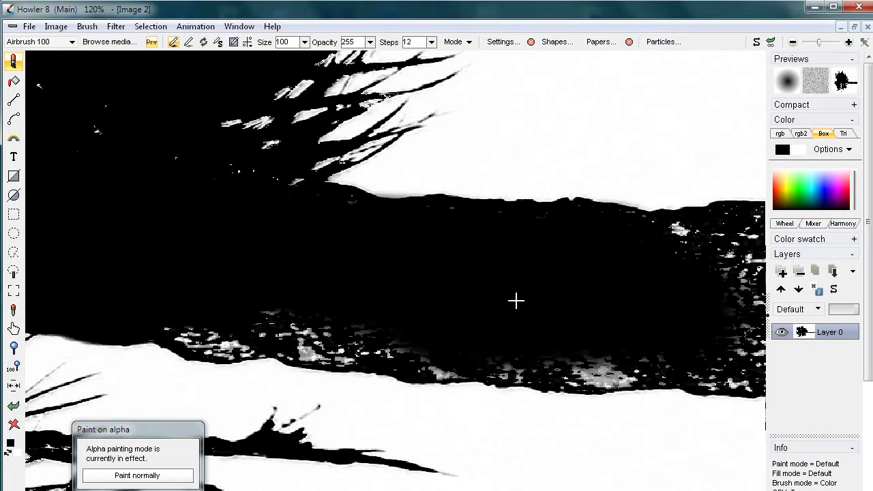
Set the custom brush's radius to 128 and bias to 95, and move the brush settings over the fronds.
left_click(506, 44)
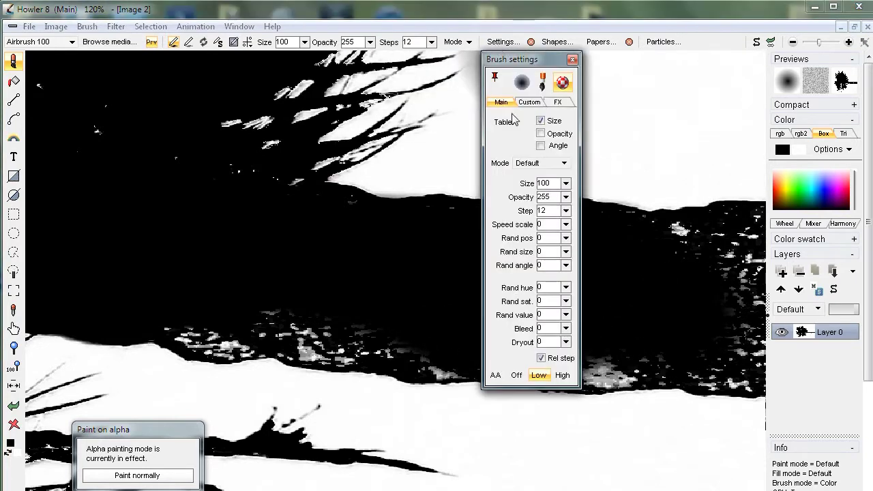
left_click(535, 104)
mouse_move(533, 231)
left_mouse_down()
mouse_move(577, 184)
mouse_move(565, 196)
left_mouse_up()
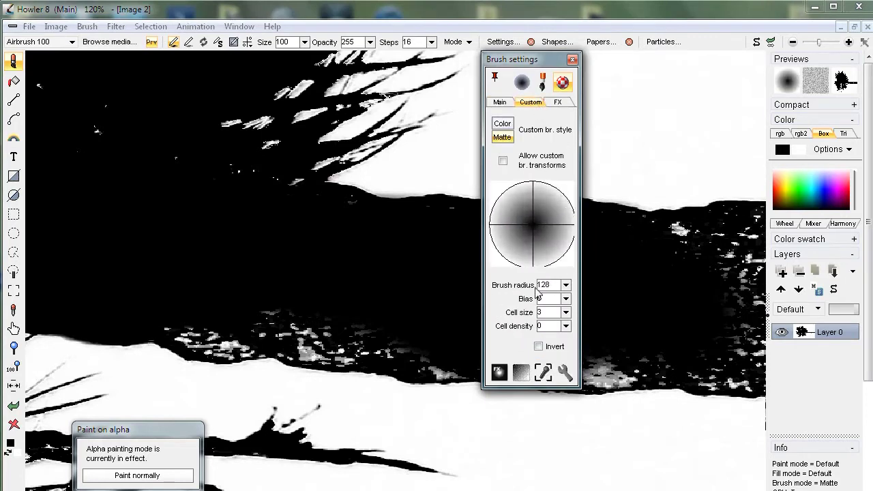
mouse_move(566, 301)
left_mouse_down()
mouse_move(552, 316)
mouse_move(574, 321)
mouse_move(565, 323)
left_mouse_up()
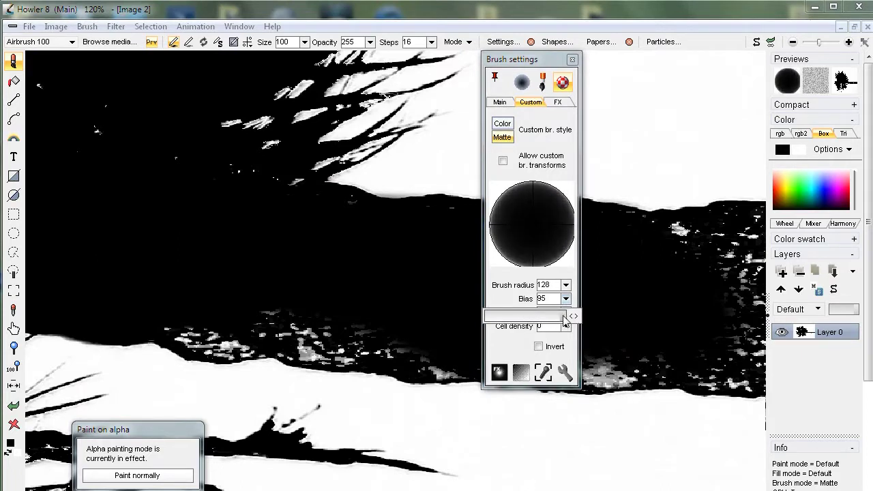
left_click(500, 177)
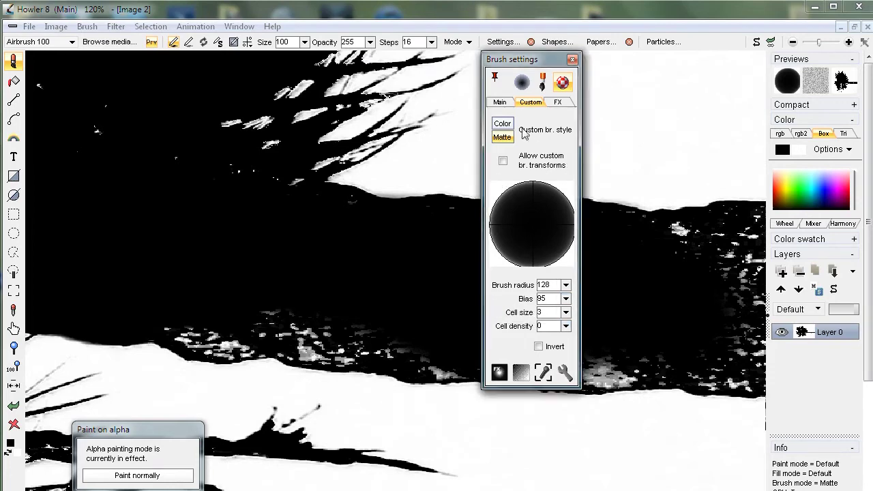
left_click_drag(517, 62, 215, 111)
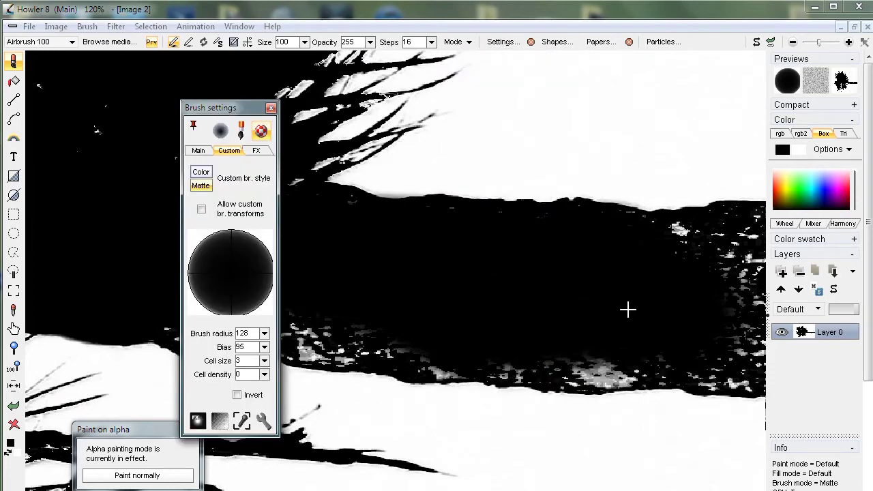
Cover the white specks along the trunk's lower edge near the fronds with black.
scroll(511, 282, "down", 3)
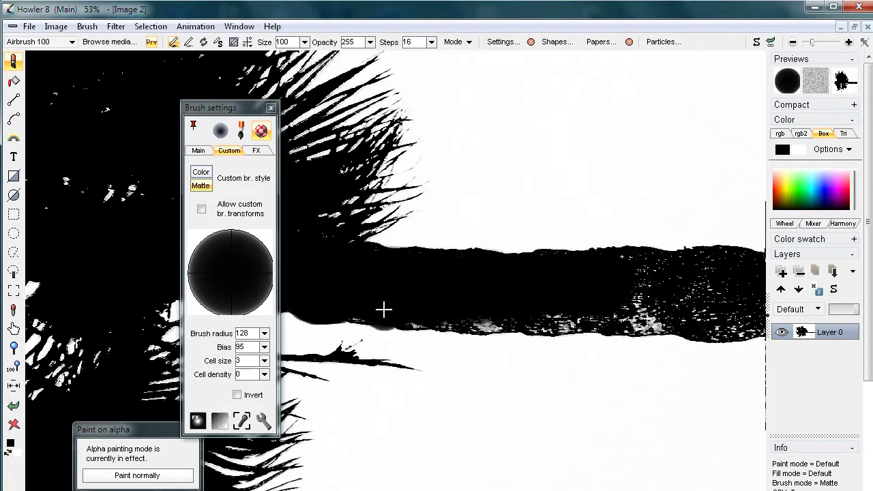
scroll(386, 305, "up", 3)
left_click_drag(522, 303, 441, 249)
left_click_drag(539, 216, 541, 218)
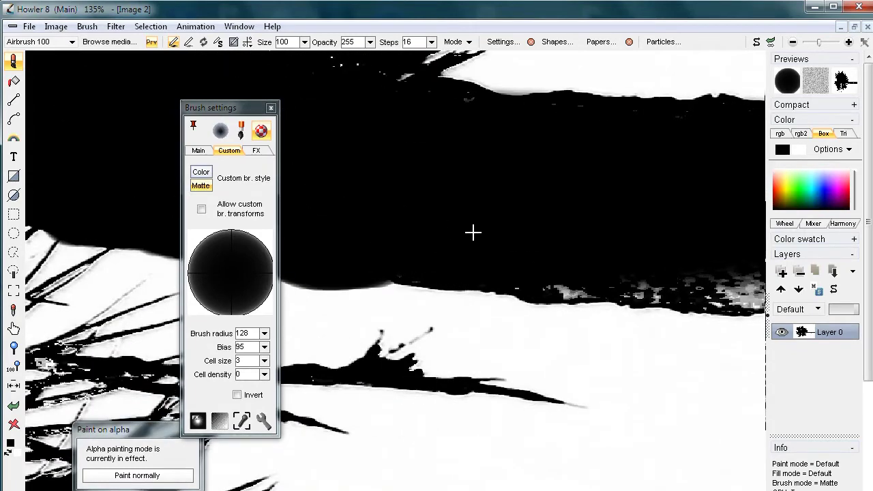
left_click_drag(411, 242, 561, 201)
left_click_drag(387, 260, 494, 271)
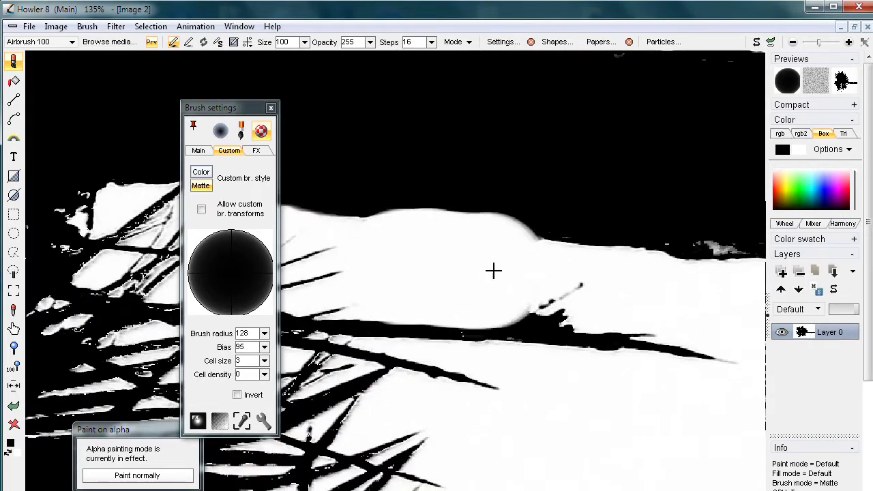
mouse_move(594, 277)
left_mouse_down()
mouse_move(334, 298)
mouse_move(375, 286)
left_mouse_up()
Reduce the brush radius to 102 and blacken the specks farther along the trunk as far as its lower edge.
left_click_drag(222, 280, 263, 245)
mouse_move(432, 252)
left_mouse_down()
mouse_move(655, 262)
mouse_move(620, 279)
mouse_move(531, 264)
left_mouse_up()
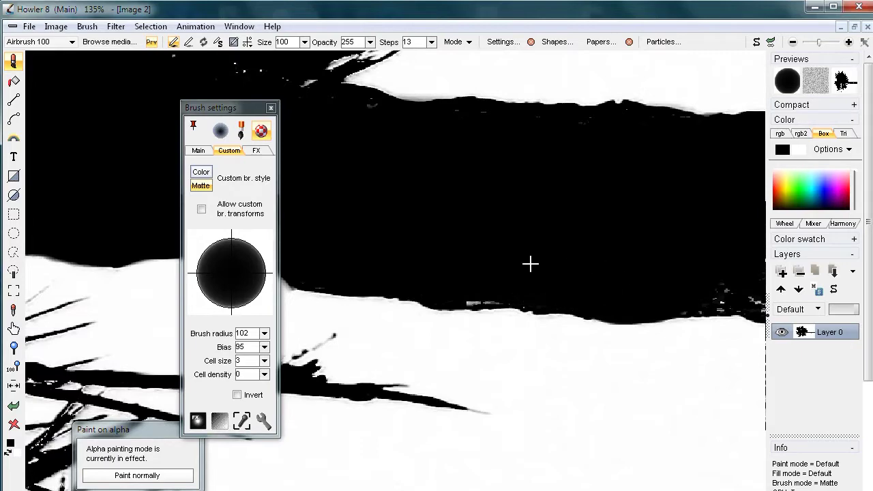
left_click_drag(436, 271, 396, 281)
left_click_drag(400, 282, 658, 283)
mouse_move(538, 234)
left_mouse_down()
mouse_move(378, 225)
mouse_move(655, 259)
mouse_move(214, 275)
left_mouse_up()
left_click_drag(615, 259, 487, 262)
mouse_move(381, 274)
left_mouse_down()
mouse_move(573, 285)
mouse_move(538, 280)
left_mouse_up()
mouse_move(472, 293)
left_mouse_down()
mouse_move(399, 285)
mouse_move(700, 293)
mouse_move(648, 297)
left_mouse_up()
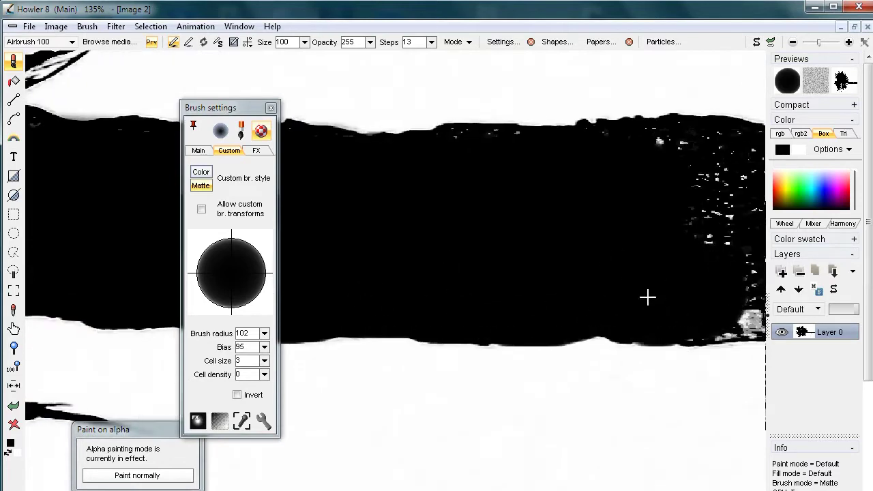
Paint out the specks along the trunk's upper edge and the light patch near its lower edge.
mouse_move(649, 214)
left_mouse_down()
mouse_move(466, 271)
mouse_move(421, 273)
left_mouse_up()
left_click_drag(401, 236, 413, 230)
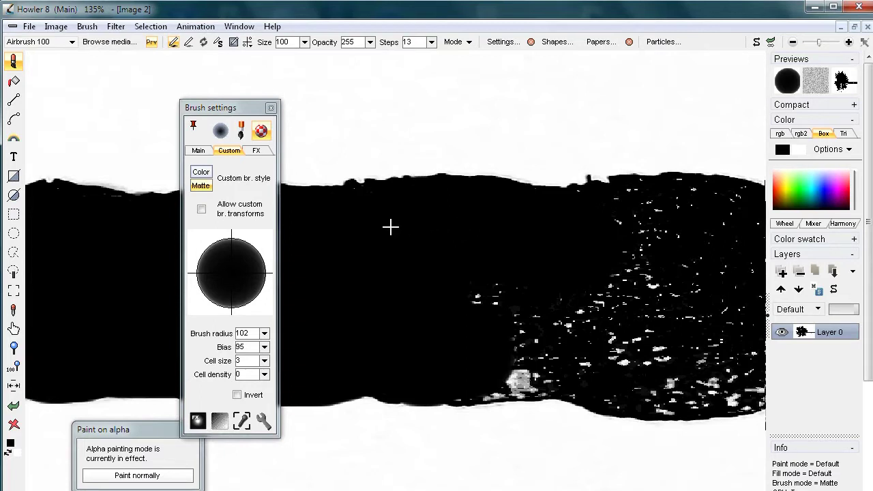
mouse_move(436, 295)
left_mouse_down()
mouse_move(500, 304)
mouse_move(668, 357)
mouse_move(455, 351)
mouse_move(475, 363)
mouse_move(503, 303)
left_mouse_up()
left_click_drag(679, 299, 478, 352)
left_click_drag(402, 288, 425, 277)
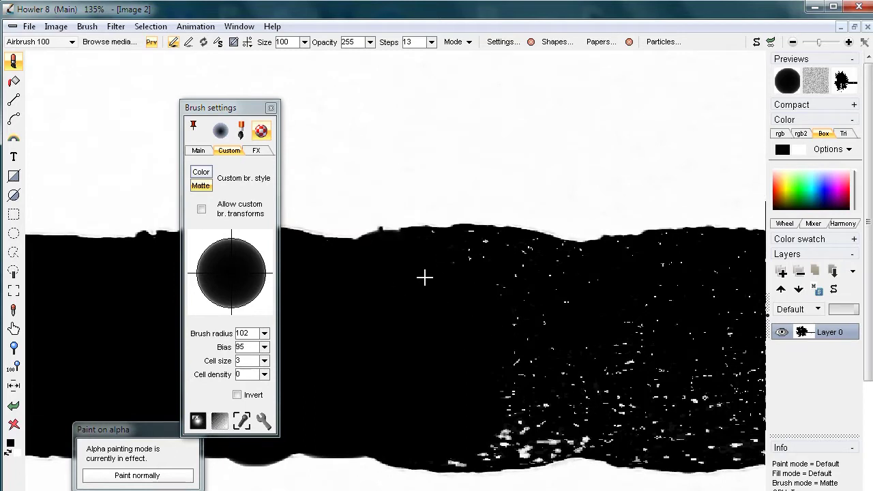
Blacken the specks across the next stretch of trunk down to its lower edge, undoing stray strokes.
mouse_move(538, 294)
left_mouse_down()
mouse_move(505, 370)
mouse_move(564, 409)
mouse_move(462, 426)
mouse_move(557, 415)
left_mouse_up()
key("ctrl+z")
key("ctrl+z")
key("ctrl+z")
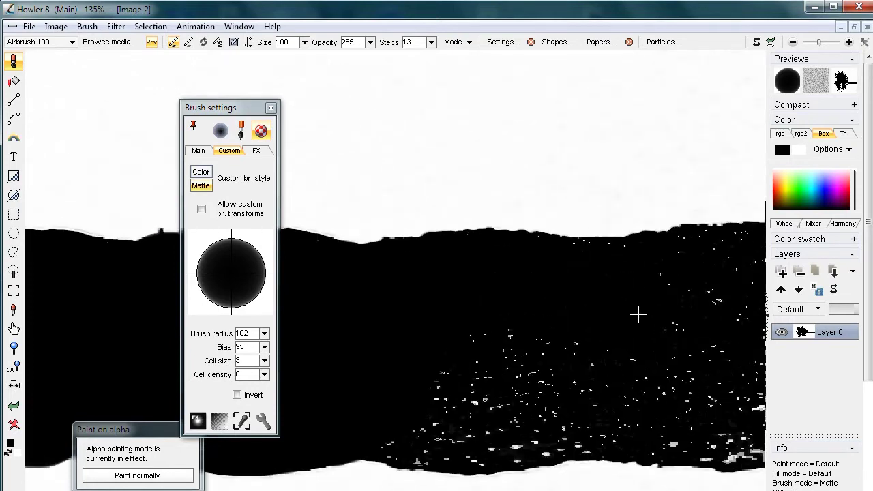
mouse_move(515, 391)
left_mouse_down()
mouse_move(464, 399)
mouse_move(470, 425)
mouse_move(602, 408)
mouse_move(632, 350)
left_mouse_up()
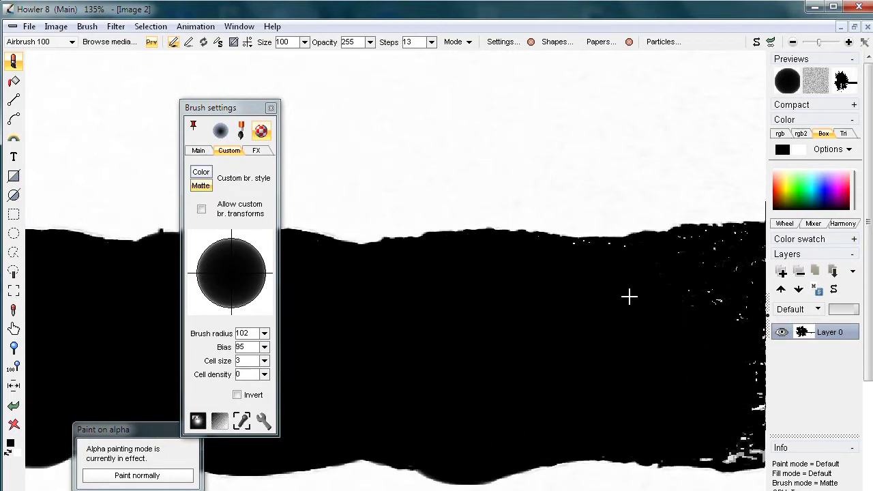
key("ctrl+z")
key("ctrl+z")
key("ctrl+z")
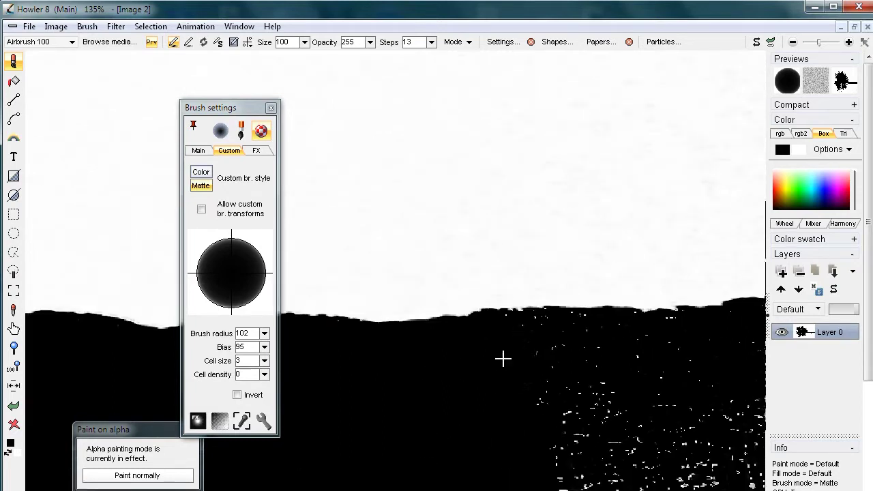
Blacken the remaining white specks across the last stretch of trunk, from its upper to lower edge, out to the image border.
scroll(546, 374, "up", 3)
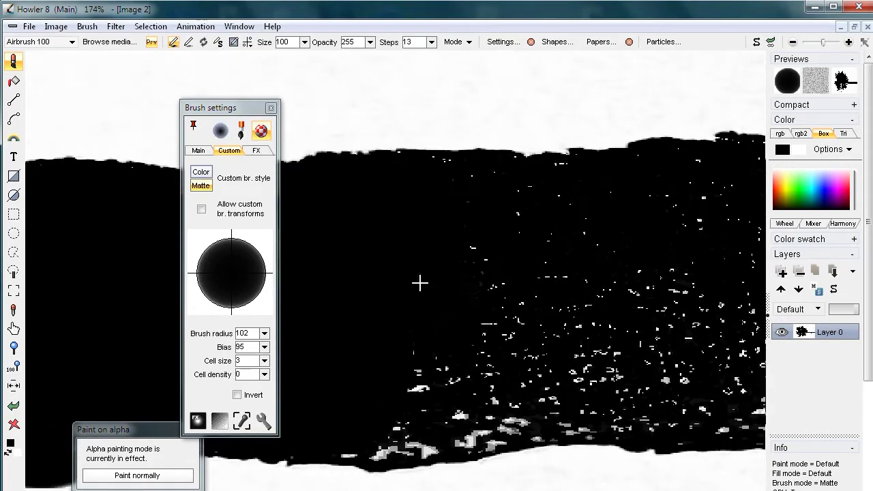
mouse_move(403, 336)
left_mouse_down()
mouse_move(351, 409)
mouse_move(443, 386)
mouse_move(630, 364)
mouse_move(454, 400)
left_mouse_up()
left_click_drag(459, 214, 466, 221)
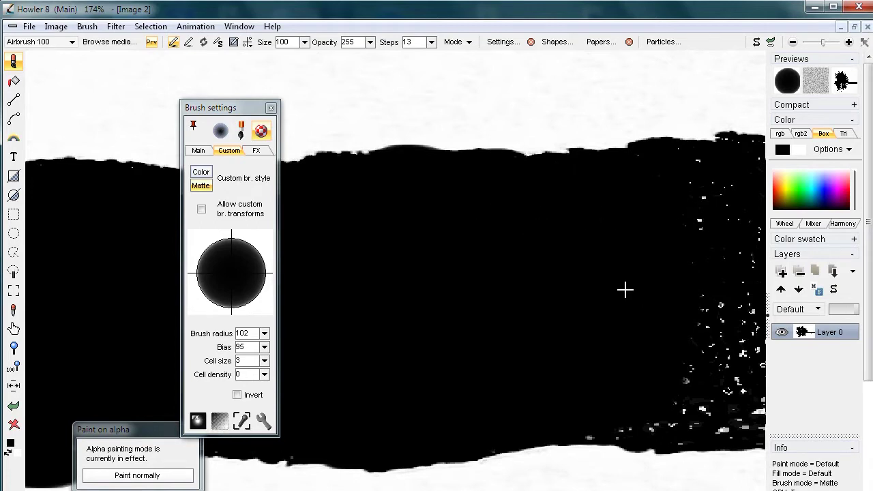
left_click_drag(625, 290, 411, 300)
mouse_move(420, 369)
left_mouse_down()
mouse_move(620, 348)
mouse_move(596, 271)
left_mouse_up()
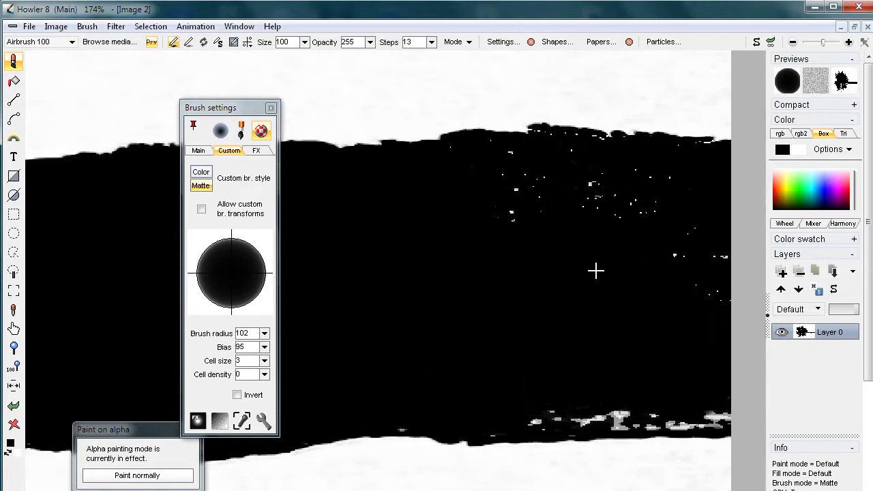
mouse_move(547, 179)
left_mouse_down()
mouse_move(671, 207)
mouse_move(630, 359)
mouse_move(417, 379)
mouse_move(680, 371)
mouse_move(507, 349)
left_mouse_up()
scroll(696, 291, "down", 5)
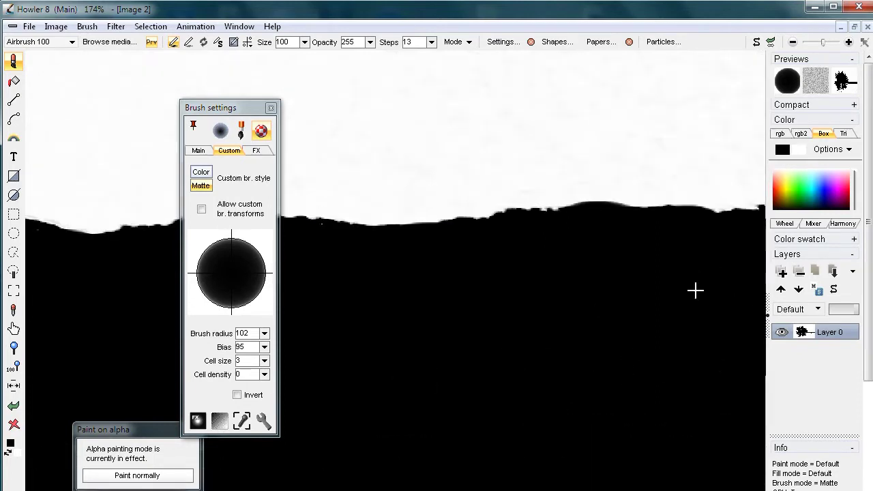
scroll(693, 222, "down", 3)
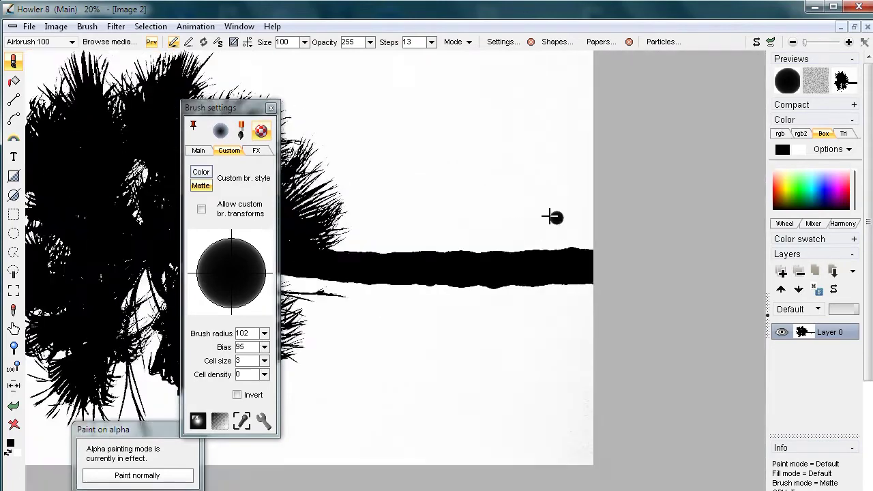
Examine the frond areas of the alpha mask up close and check the image's buffer information.
left_click_drag(413, 180, 698, 217)
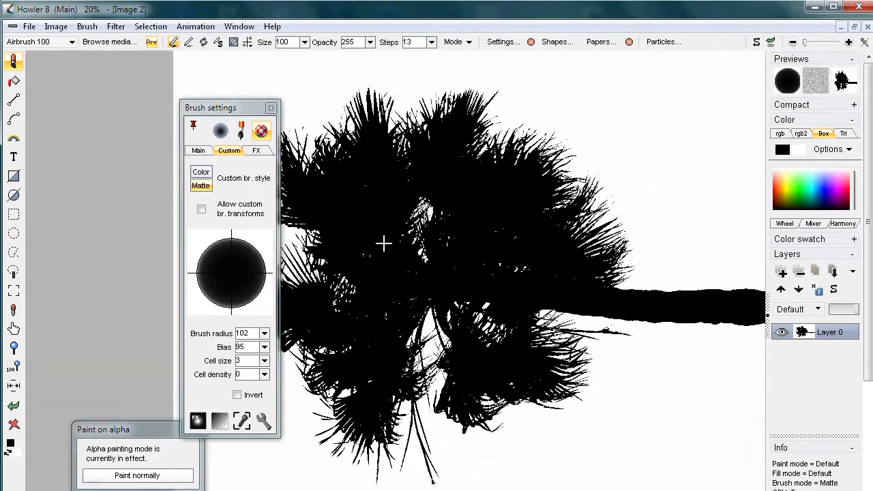
scroll(490, 239, "up", 4)
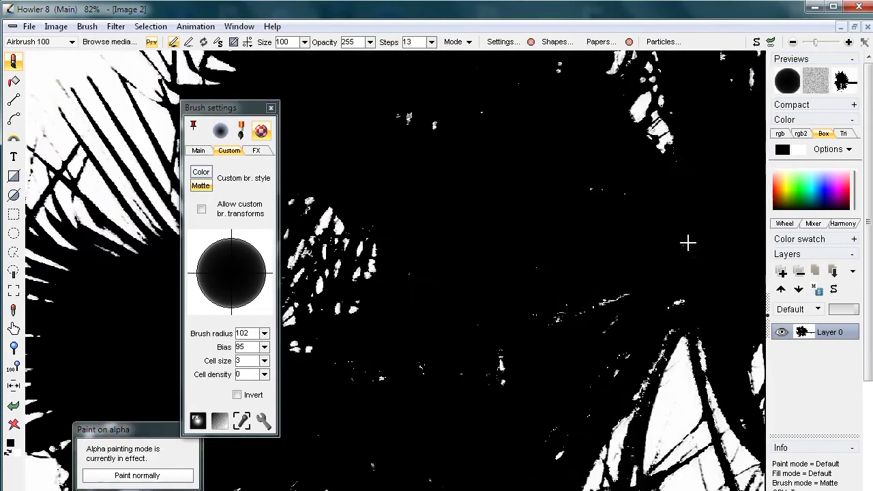
scroll(662, 298, "down", 4)
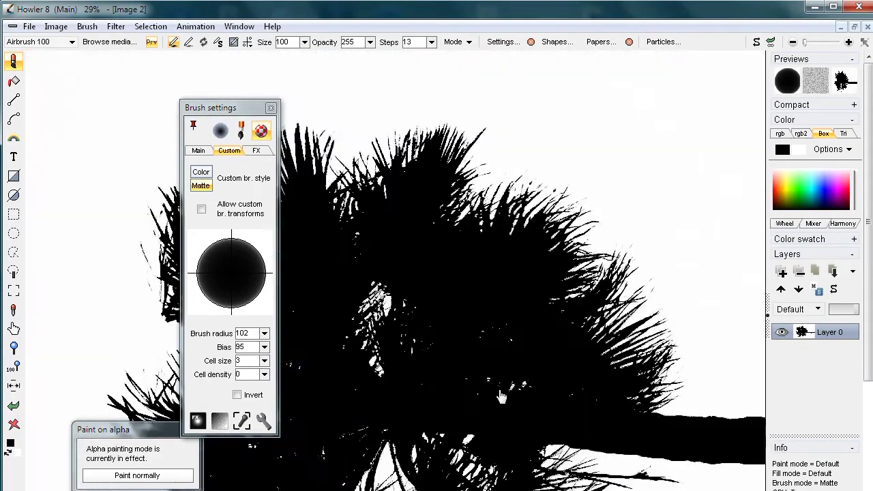
scroll(560, 304, "up", 4)
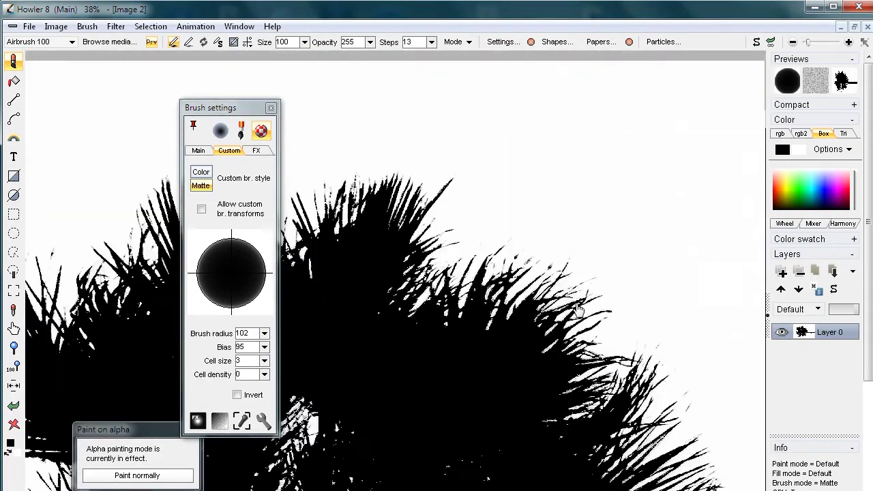
scroll(665, 311, "down", 4)
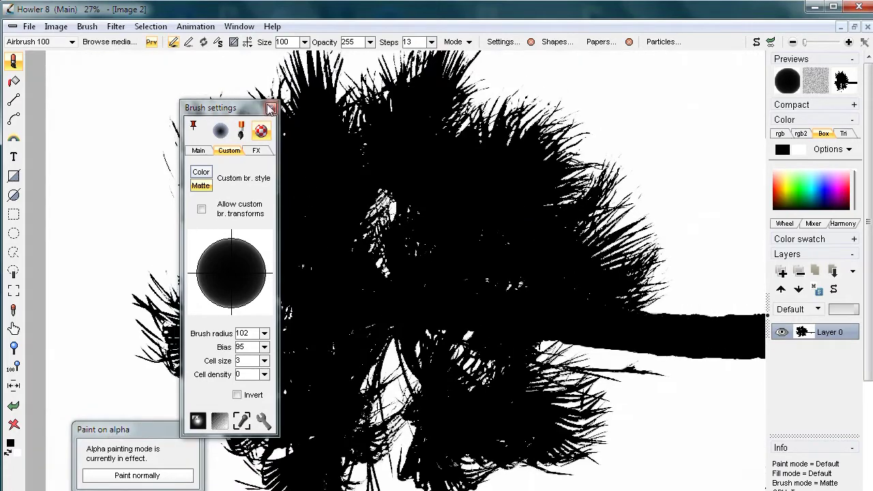
left_click(55, 26)
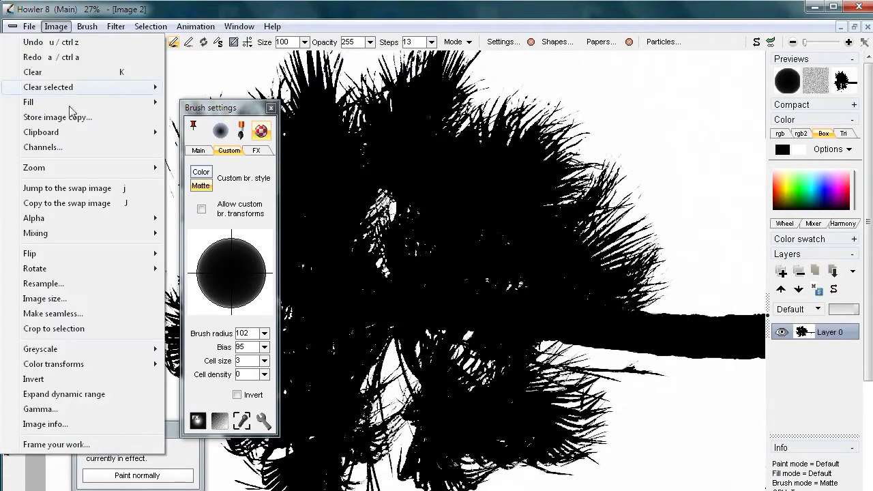
left_click(59, 425)
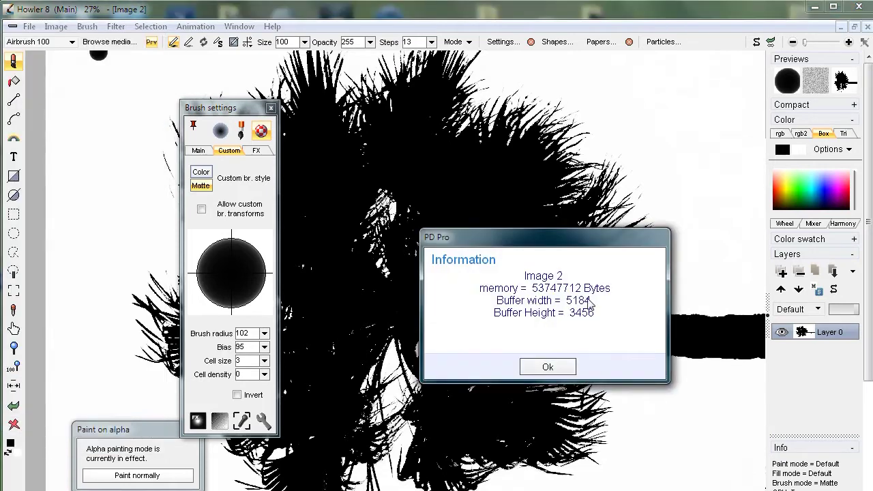
left_click(547, 368)
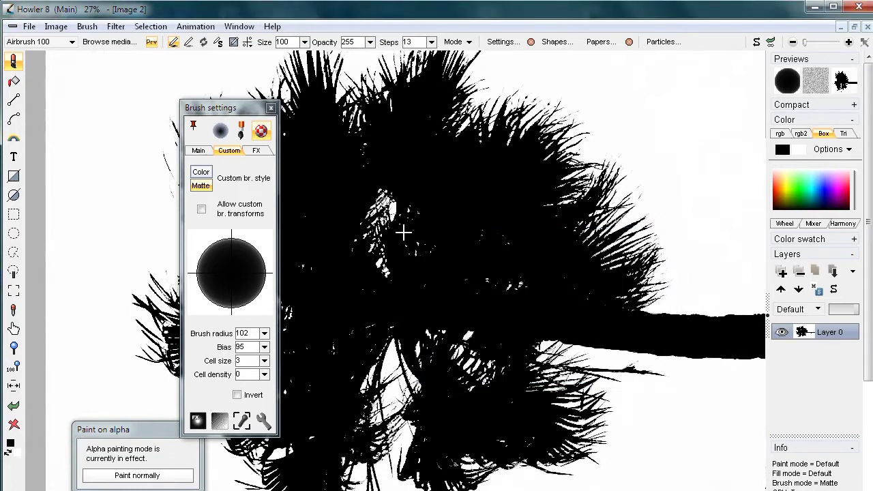
Leave alpha painting for normal painting and inspect the selection overlay along the trunk.
mouse_move(131, 432)
left_mouse_down()
mouse_move(219, 238)
mouse_move(664, 146)
mouse_move(641, 181)
left_mouse_up()
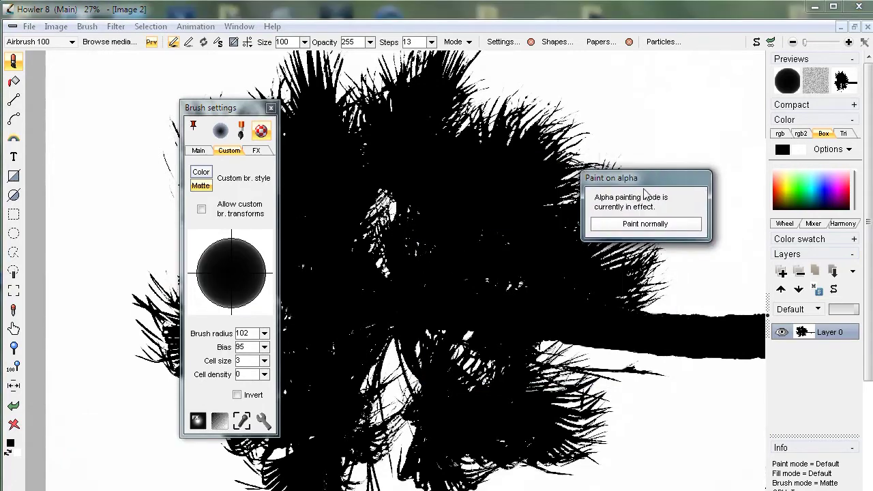
left_click(653, 227)
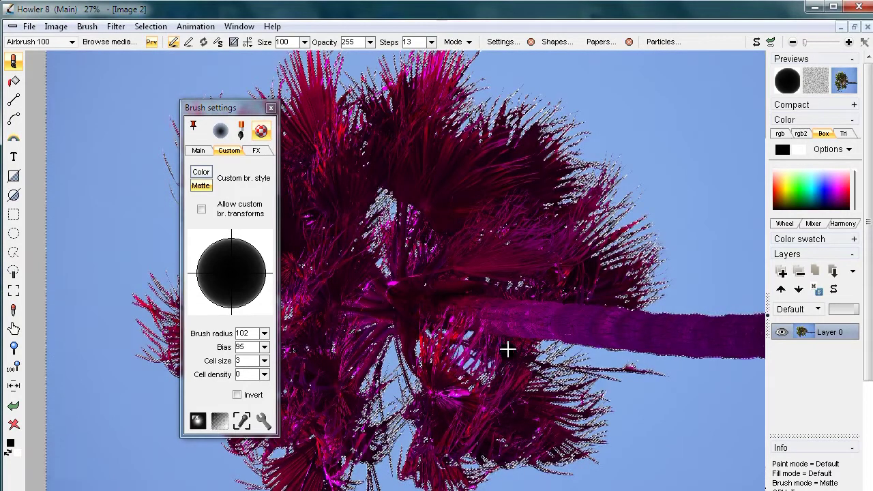
left_click_drag(602, 293, 307, 255)
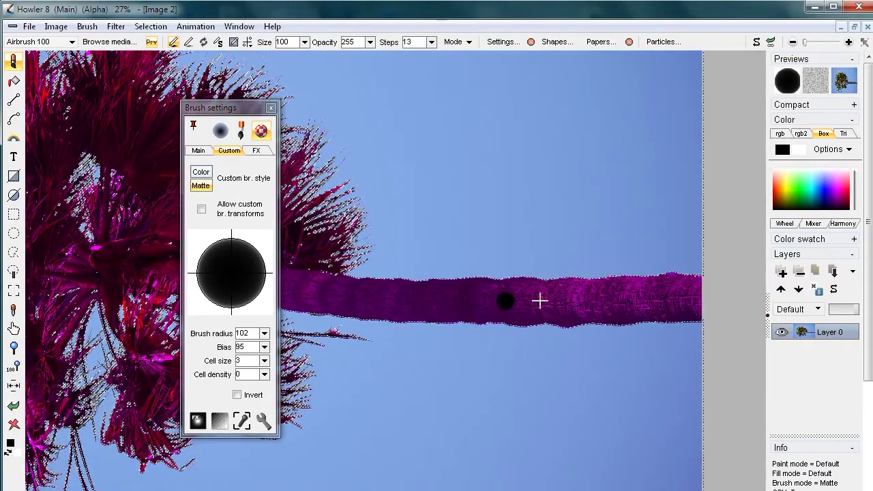
scroll(614, 294, "up", 2)
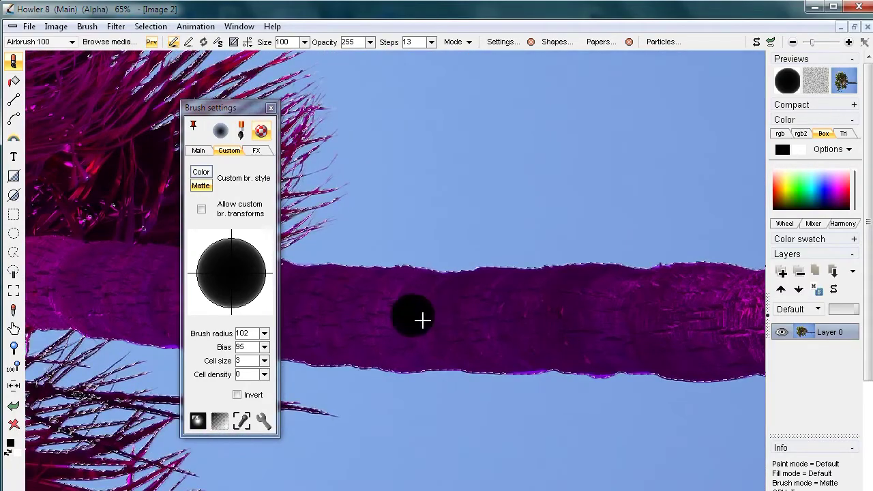
scroll(443, 329, "up", 1)
scroll(444, 329, "down", 5)
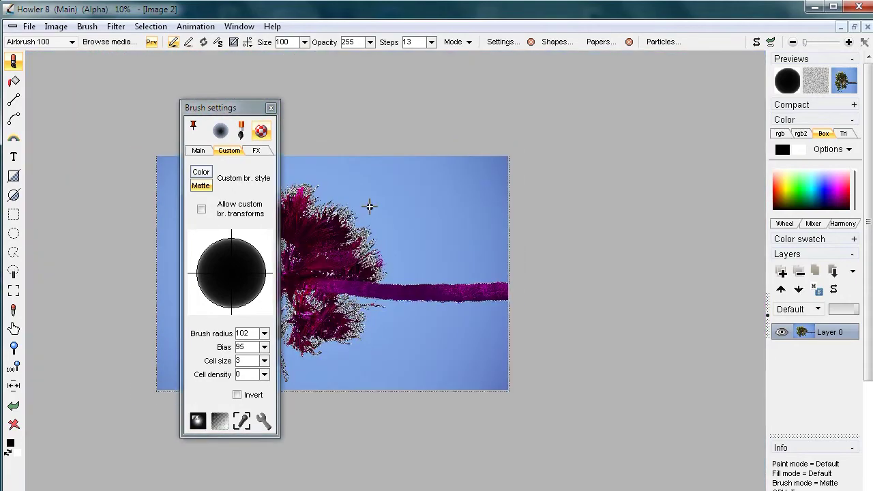
Close the brush settings and invert the alpha so the sky is masked instead of the palm tree.
left_click(271, 108)
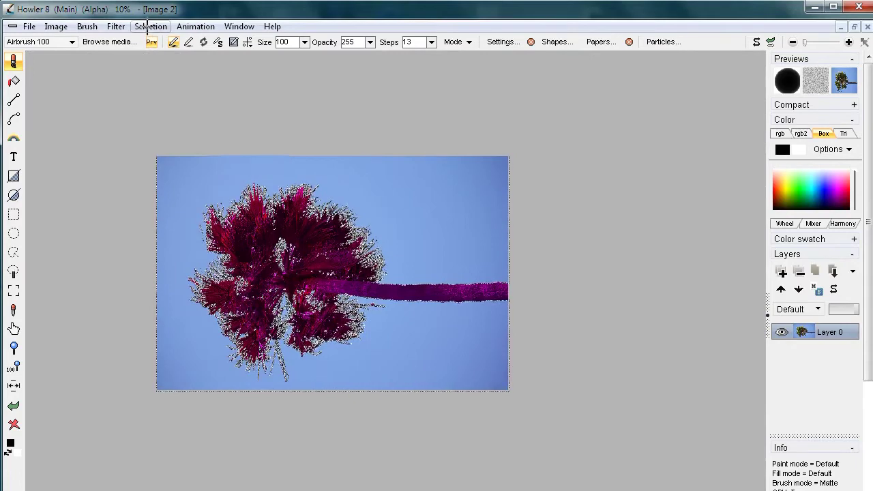
left_click(147, 26)
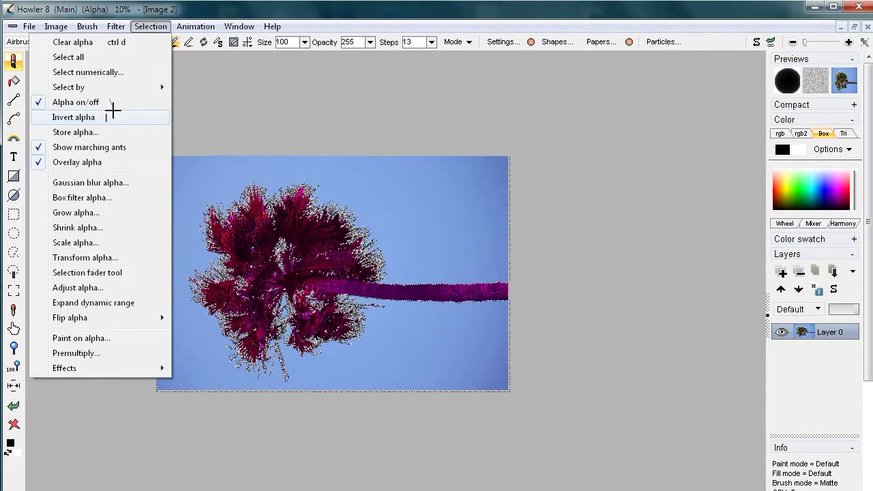
left_click(112, 110)
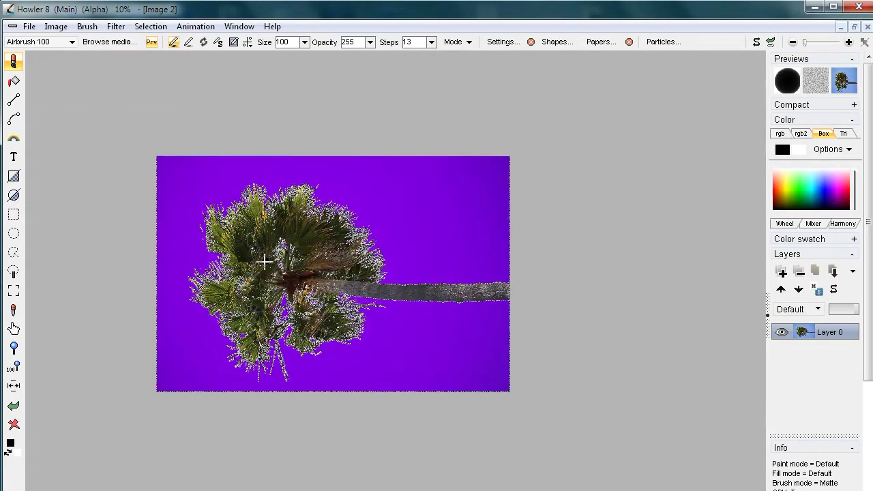
Turn off the marching ants and the alpha overlay.
left_click(151, 26)
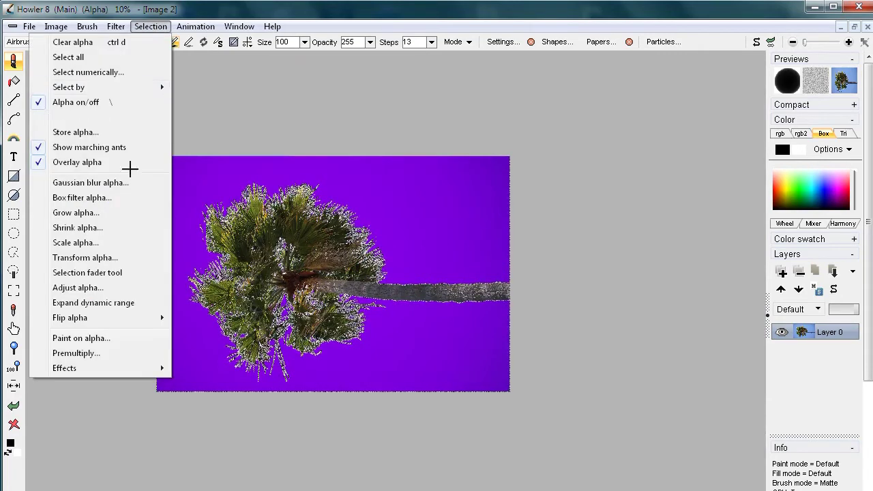
left_click(68, 150)
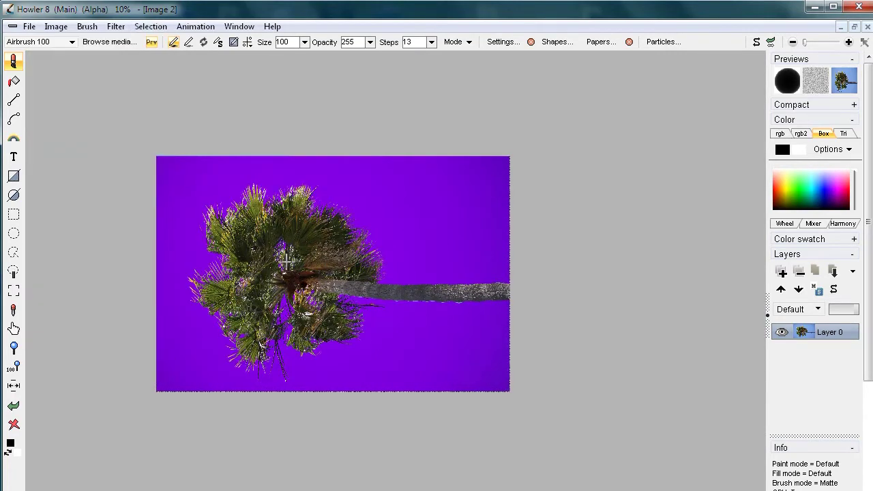
left_click(151, 26)
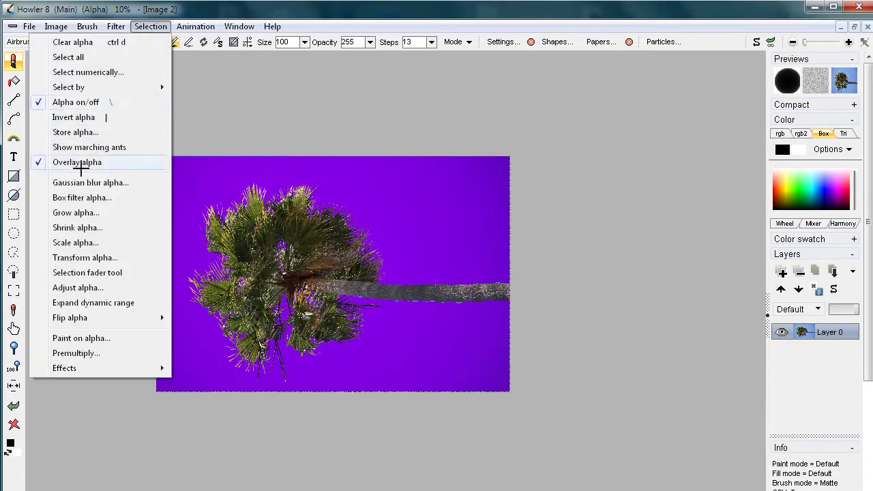
left_click(79, 162)
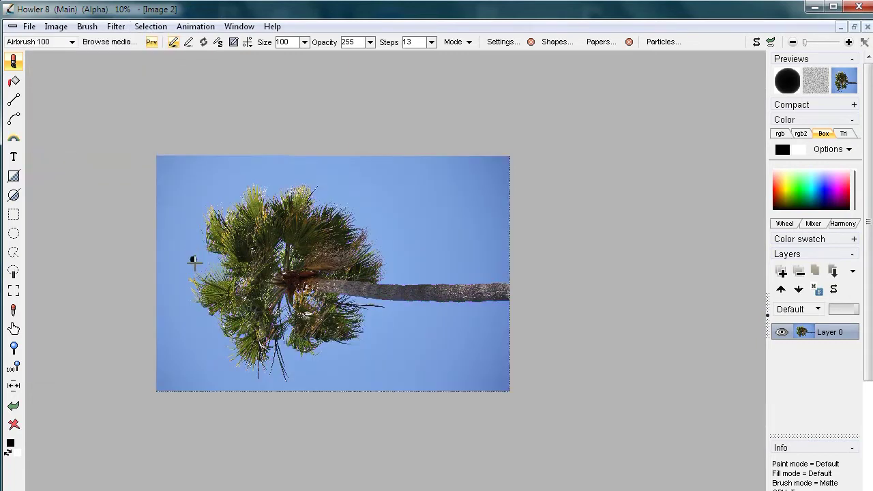
Store a copy of the palm image and move its thumbnail window clear of the picture.
left_click_drag(179, 261, 245, 252)
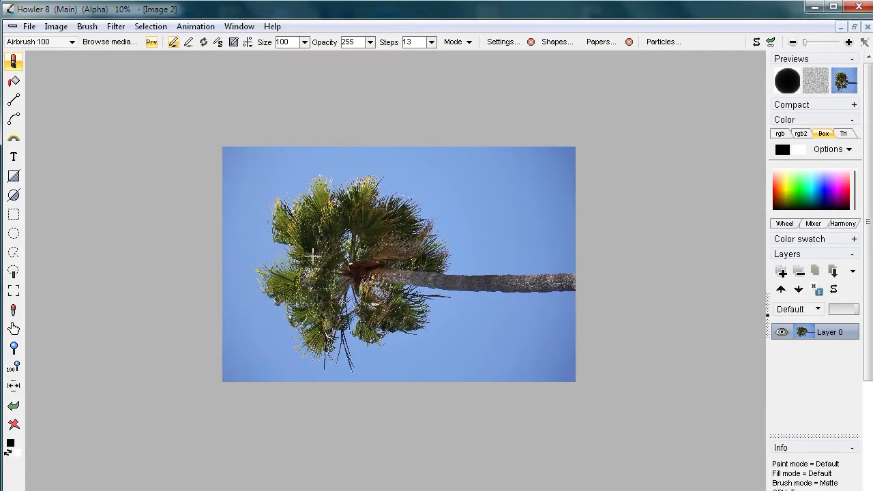
scroll(350, 264, "up", 1)
scroll(354, 264, "up", 1)
scroll(386, 273, "down", 1)
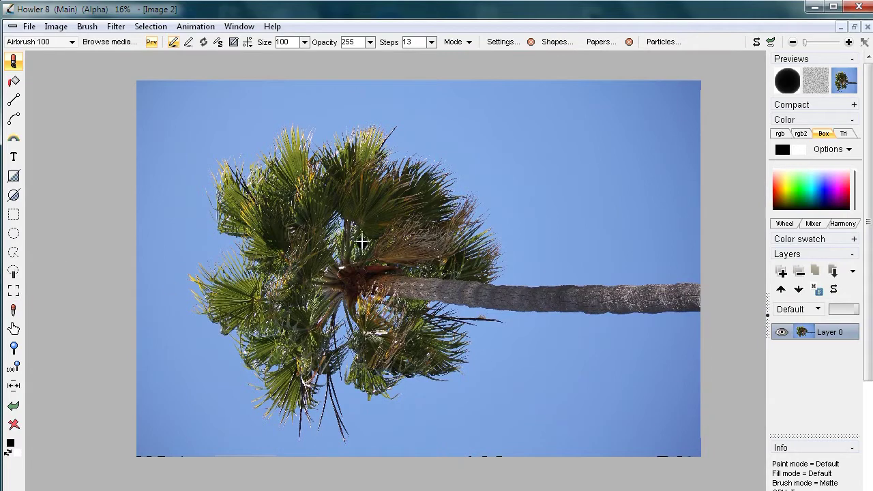
left_click(55, 27)
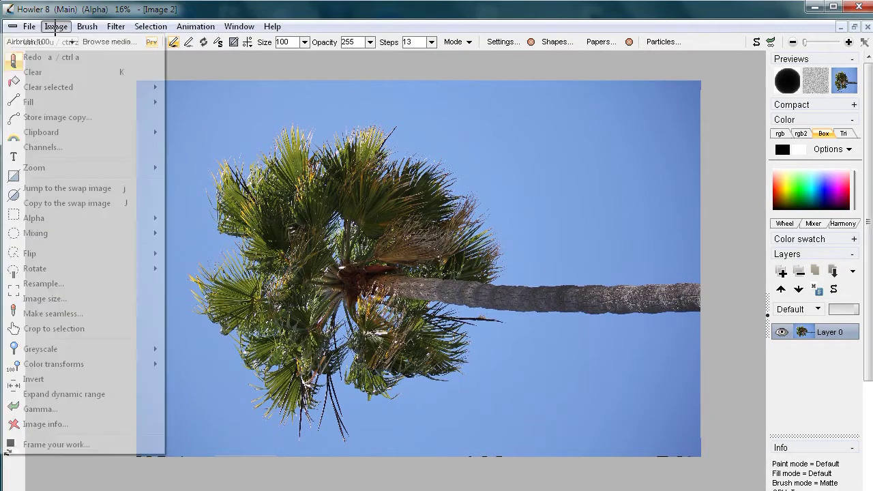
left_click(53, 117)
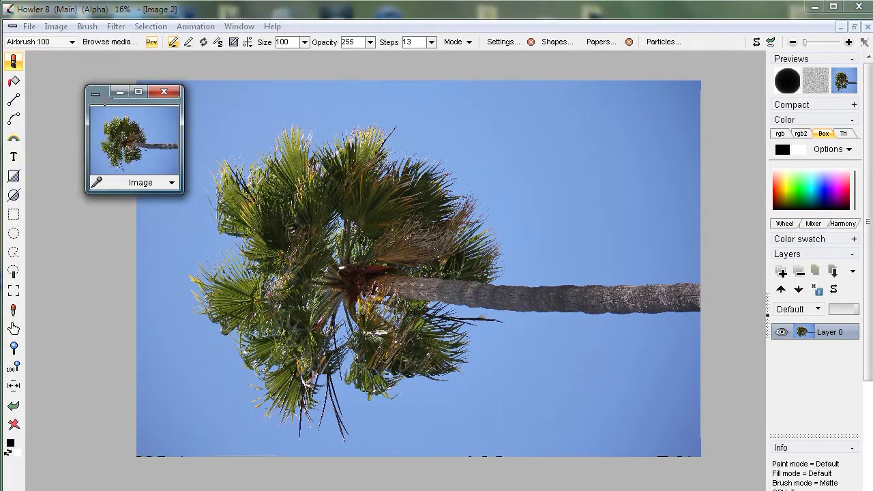
left_click_drag(96, 93, 45, 71)
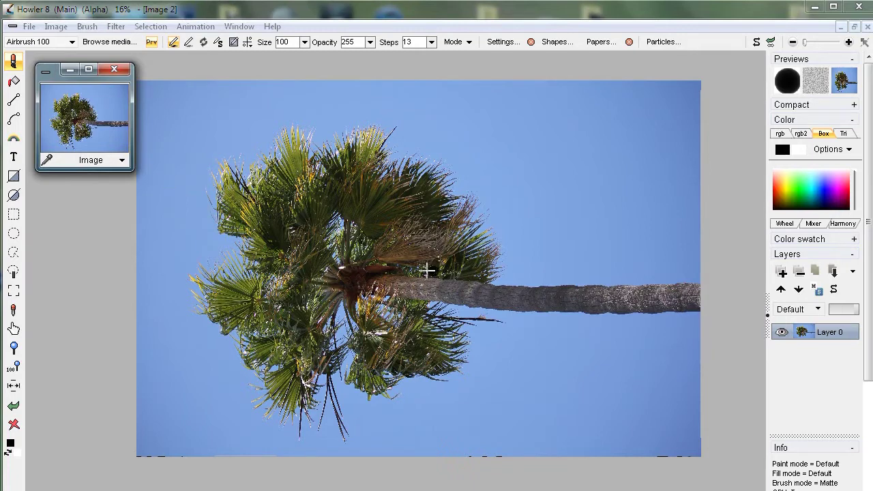
Replace the image's alpha with the one from the stored copy and display it with the alpha overlay.
right_click(122, 160)
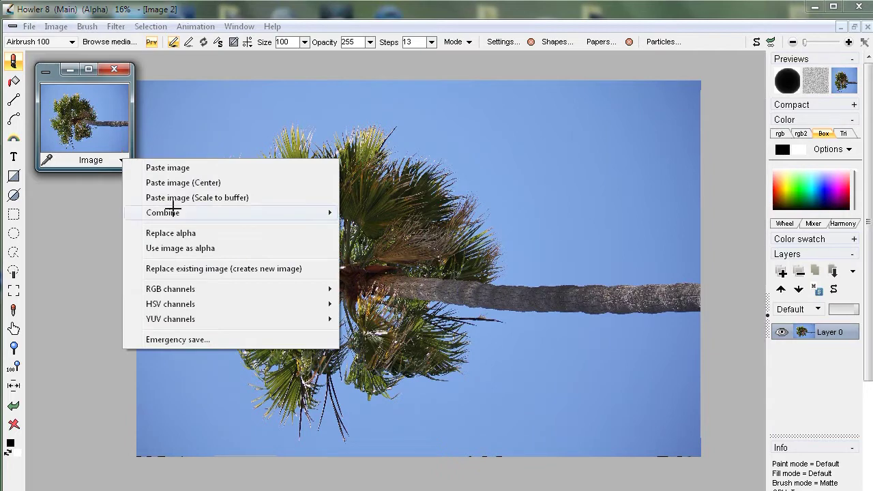
left_click(196, 233)
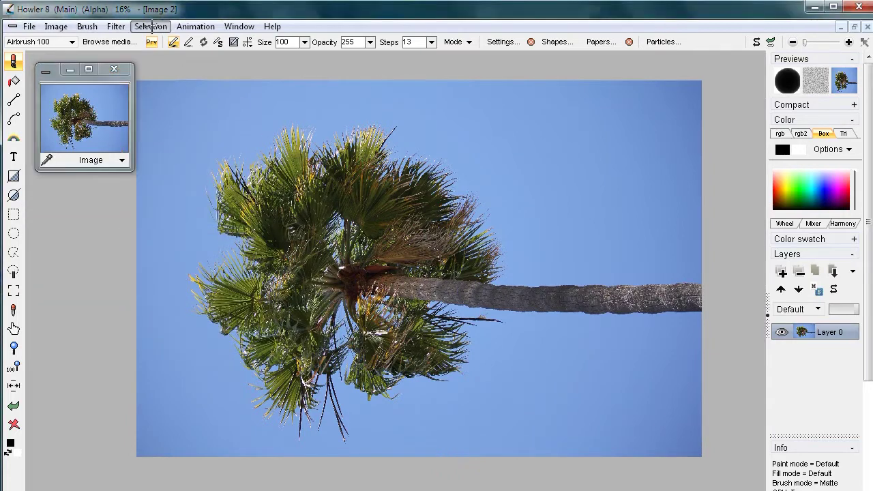
left_click(150, 26)
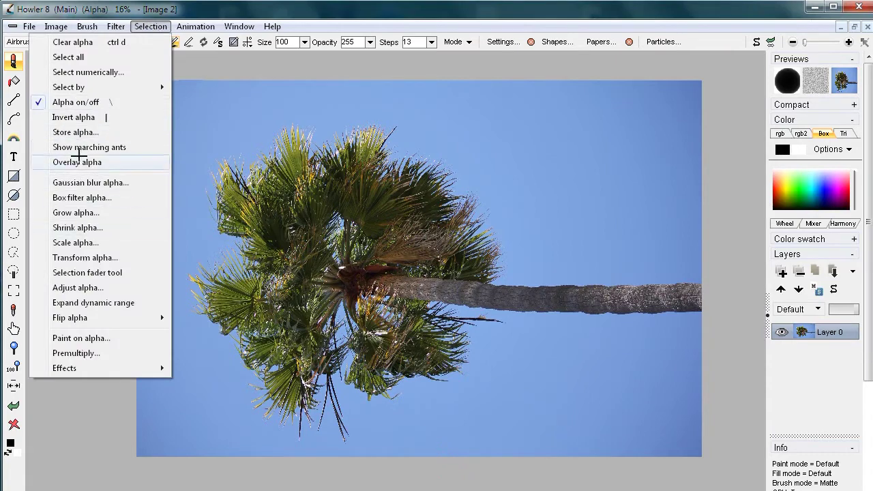
left_click(78, 161)
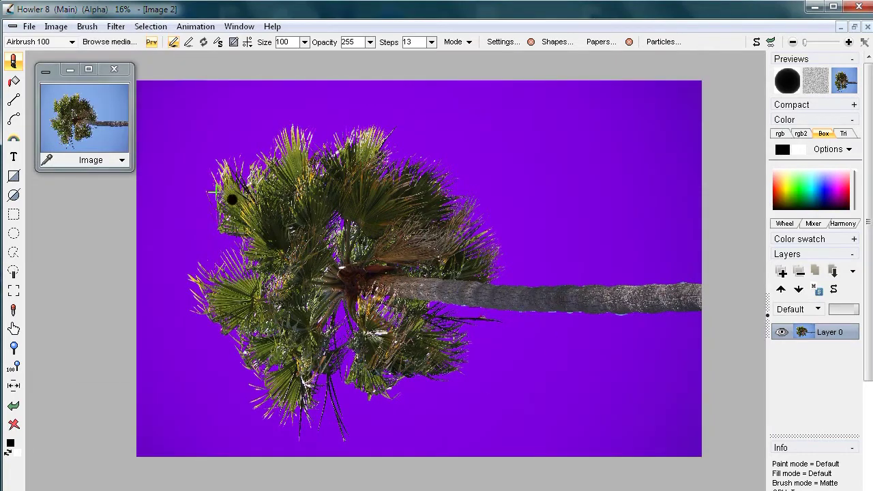
Turn off the alpha overlay and move the stored copy's thumbnail window out of the way.
left_click(152, 25)
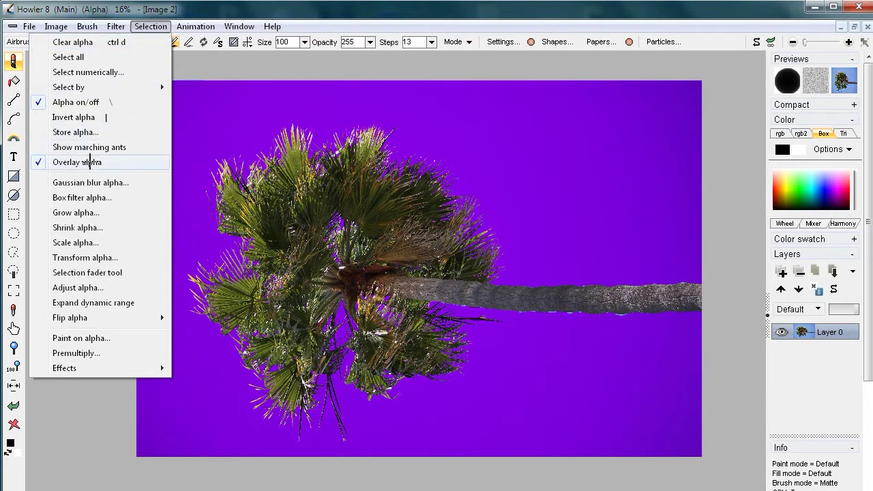
left_click(90, 162)
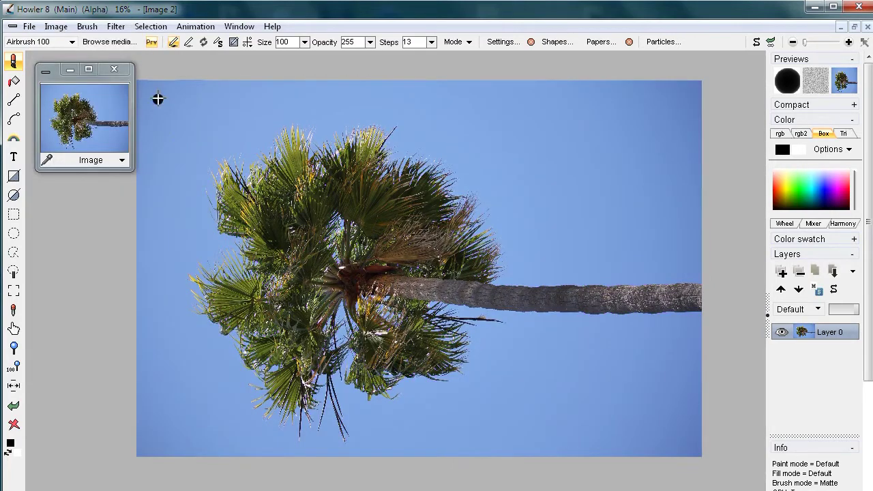
left_click(156, 128)
left_click_drag(55, 72, 801, 470)
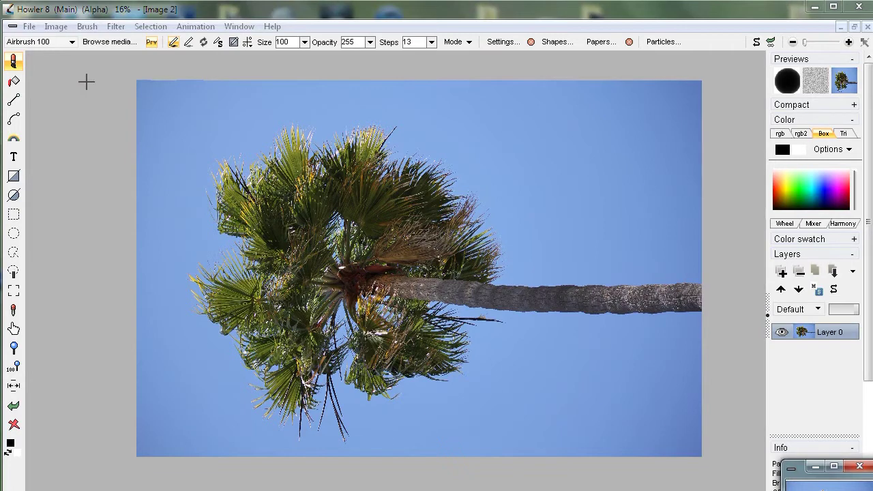
Rotate the palm image 90 degrees clockwise so the tree stands upright, and fit the whole image in view.
left_click(56, 26)
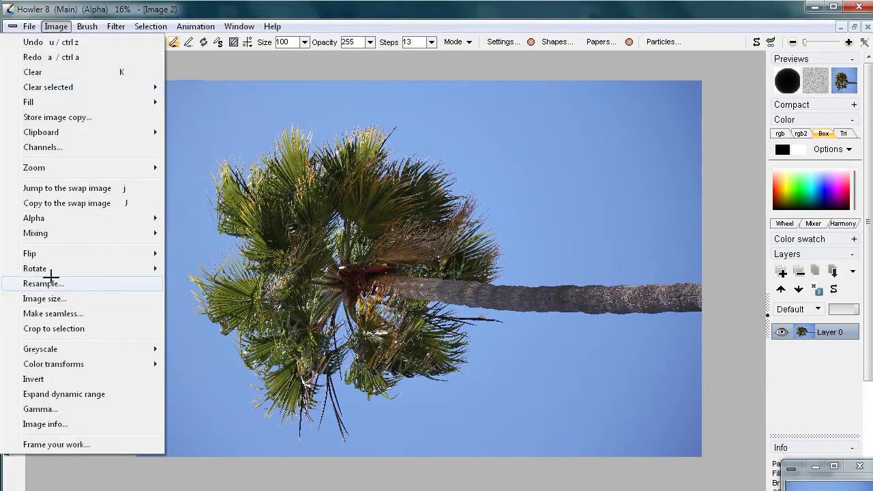
mouse_move(52, 268)
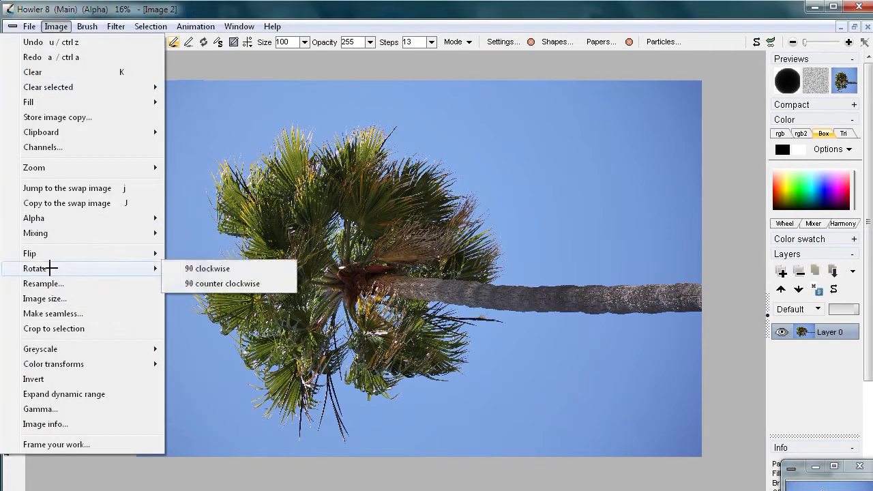
left_click(235, 268)
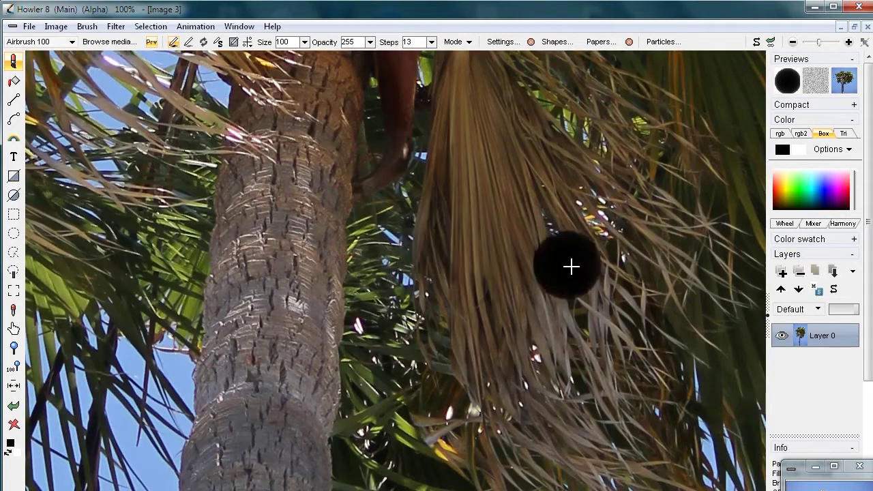
scroll(636, 355, "down", 5)
scroll(386, 349, "down", 2)
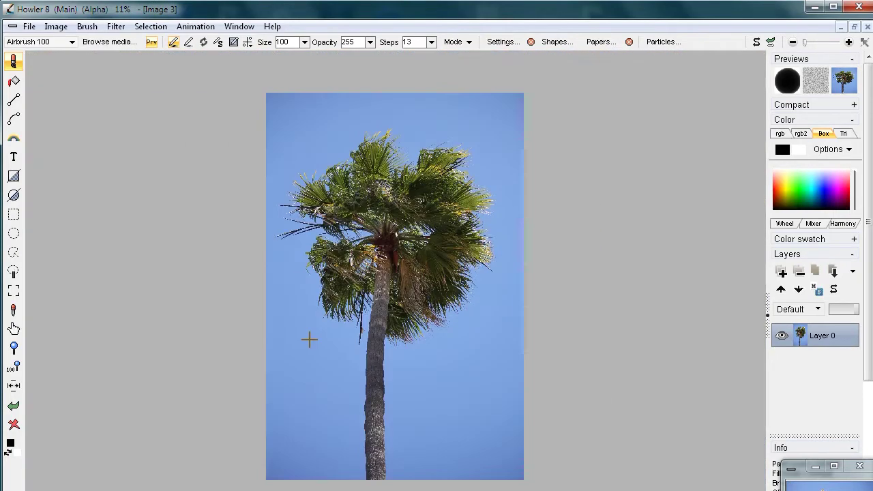
Store a copy of the upright palm image, then enlarge its thumbnail window and place it beside the picture.
left_click(56, 26)
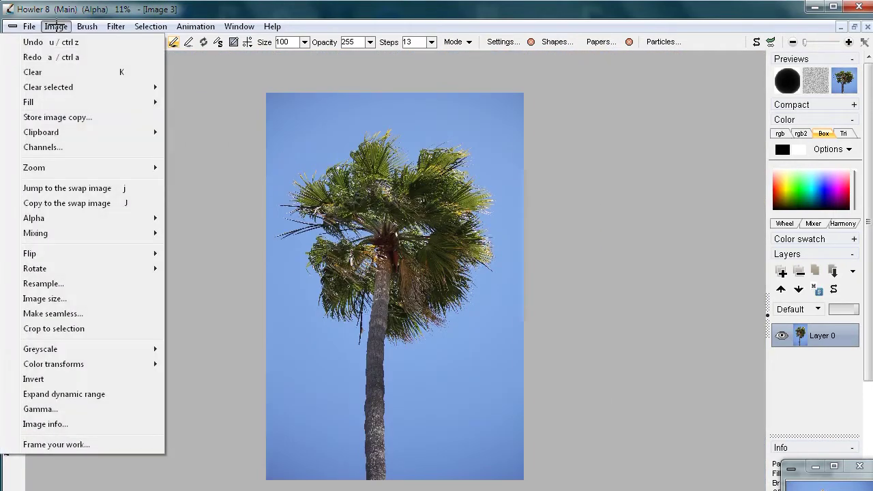
left_click(45, 117)
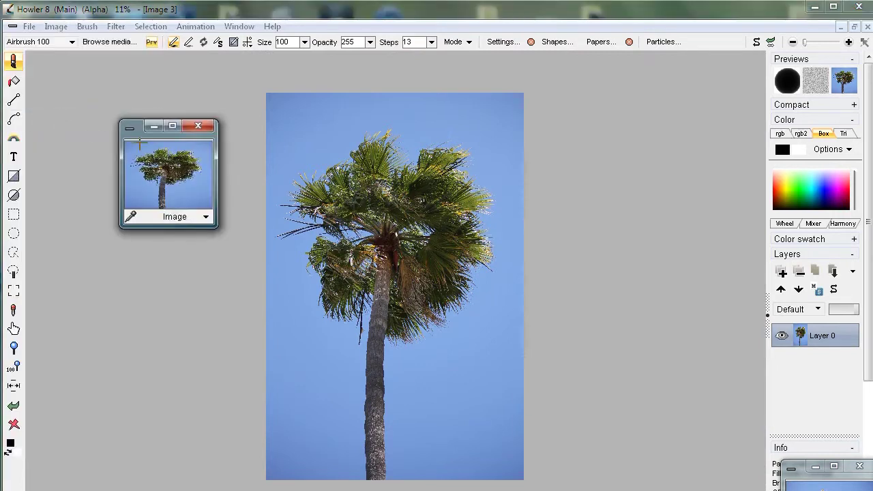
left_click_drag(217, 227, 231, 276)
left_click_drag(145, 126, 66, 77)
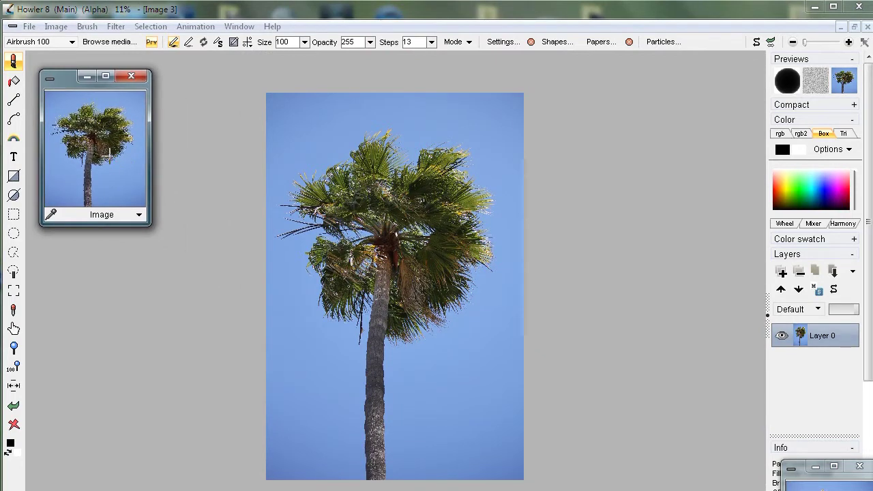
left_click(139, 215)
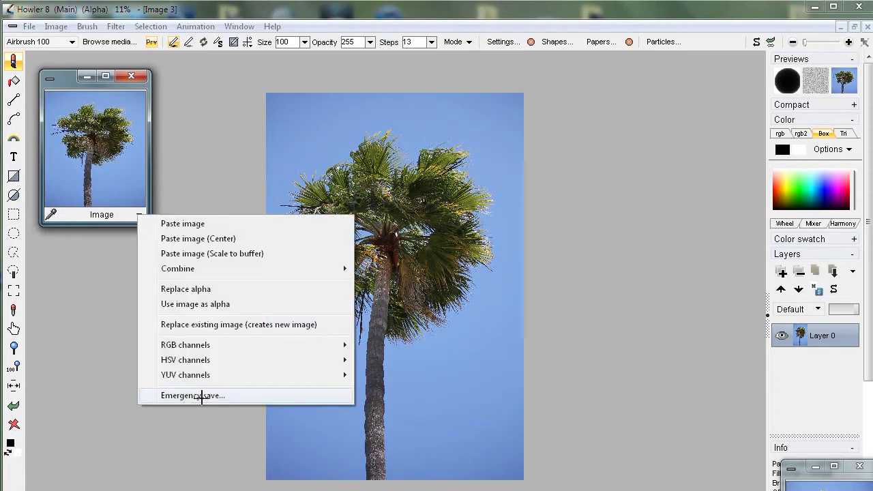
key("Escape")
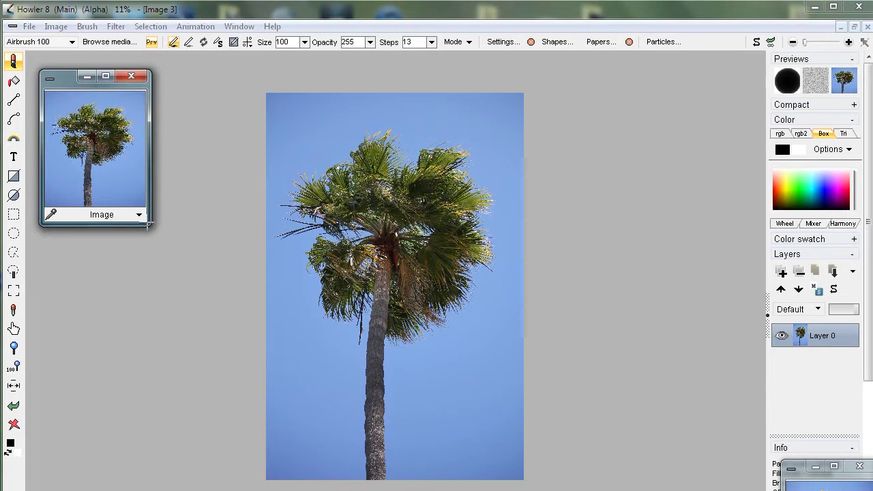
left_click(139, 215)
mouse_move(209, 382)
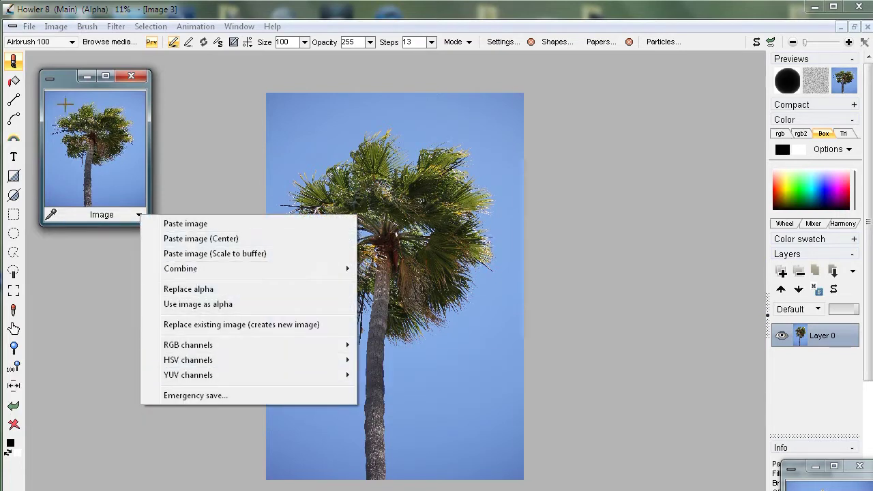
left_click(65, 67)
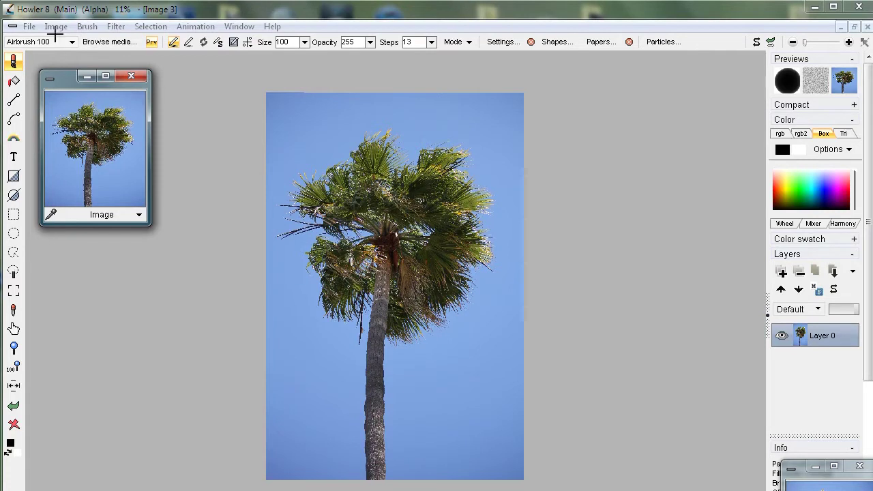
Start saving the rotated image and set the destination to the DailyDose\8.2d folder on SDATA1 (D:).
left_click(30, 25)
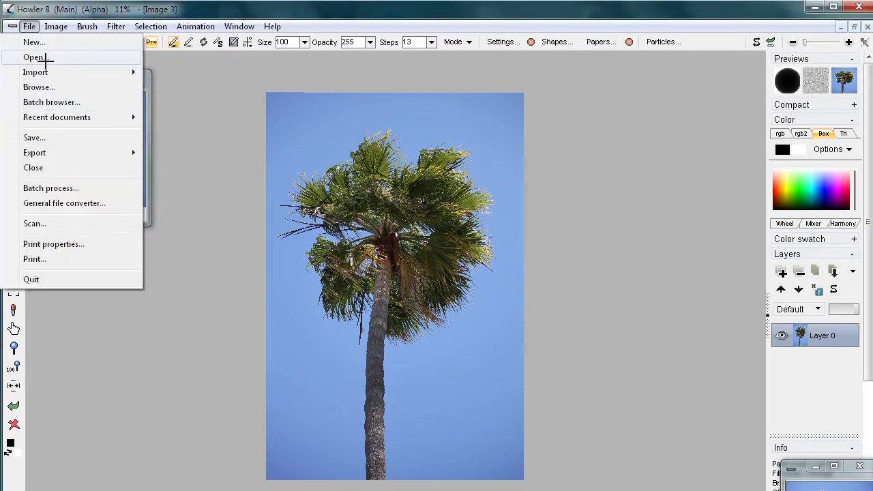
left_click(51, 136)
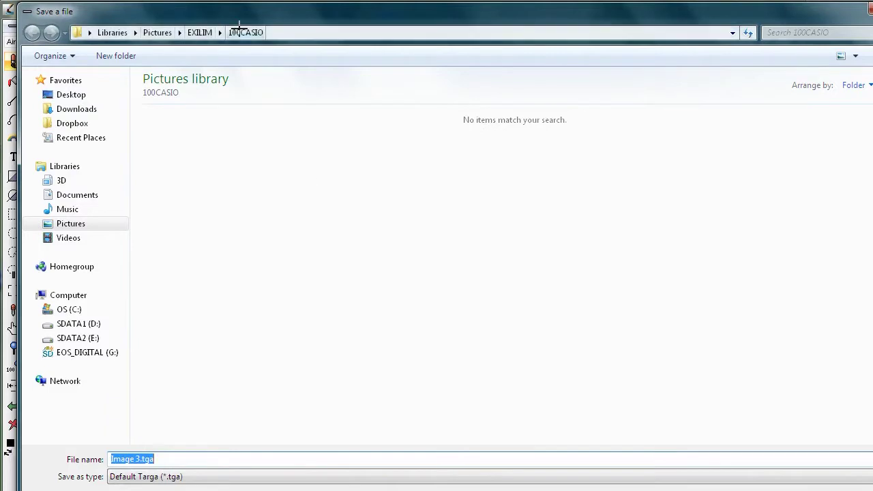
left_click(72, 323)
left_click(176, 138)
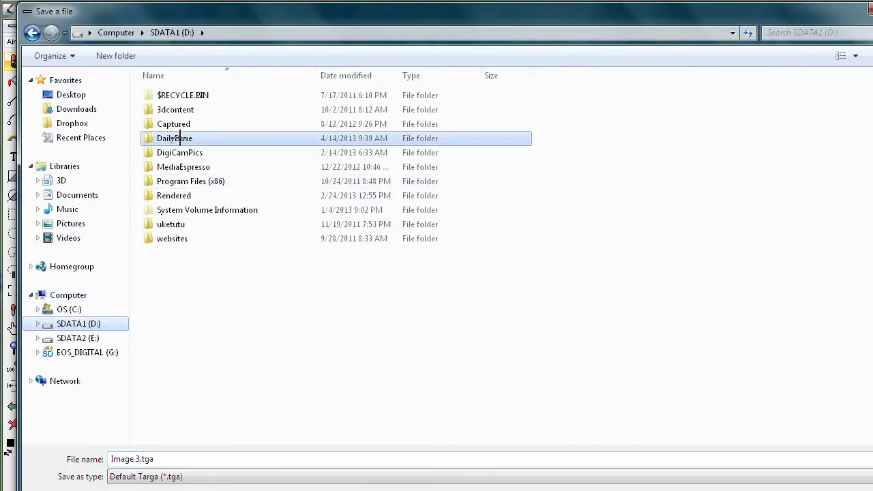
double_click(176, 138)
double_click(166, 177)
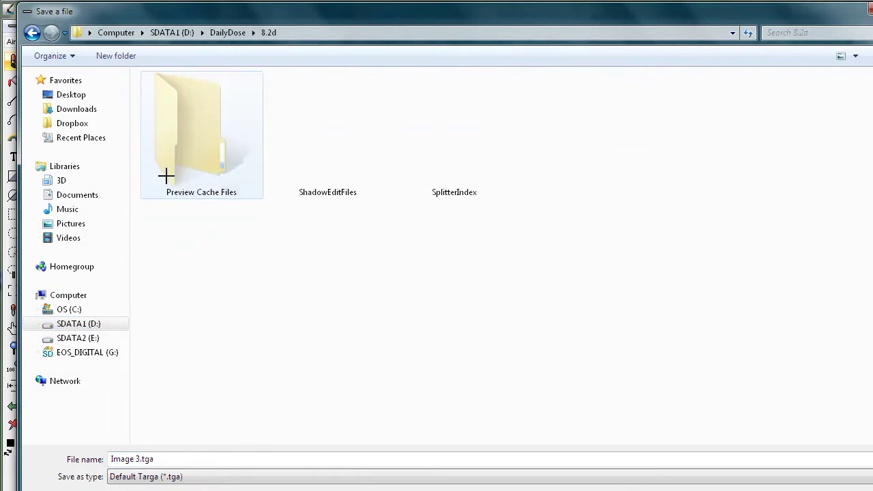
Shrink the save dialog so its file type list and its confirmation controls fit on the screen.
left_click(156, 477)
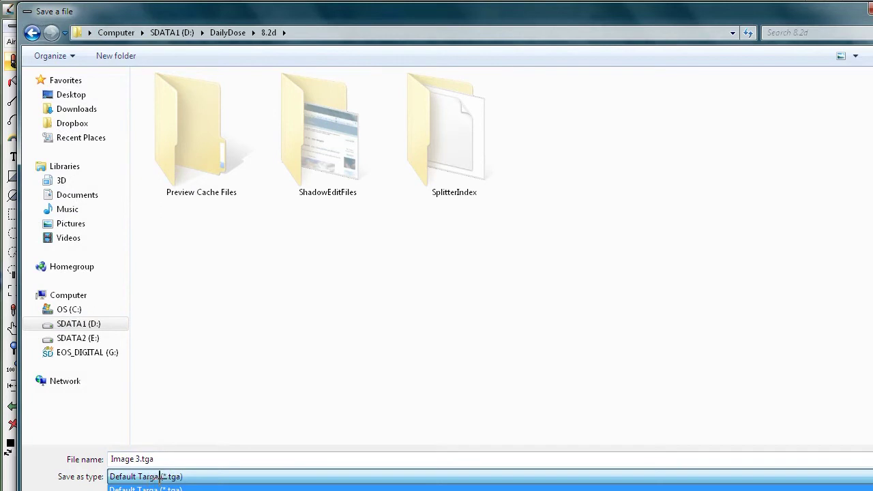
left_click(174, 477)
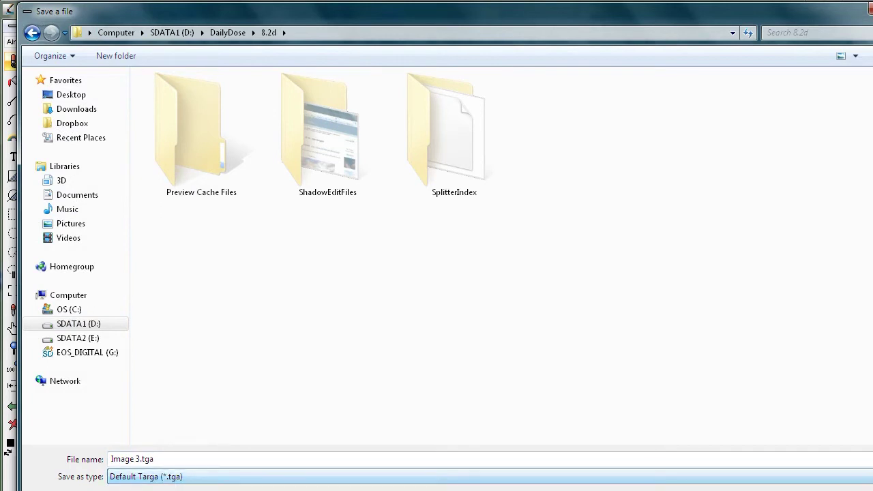
left_click_drag(189, 490, 189, 310)
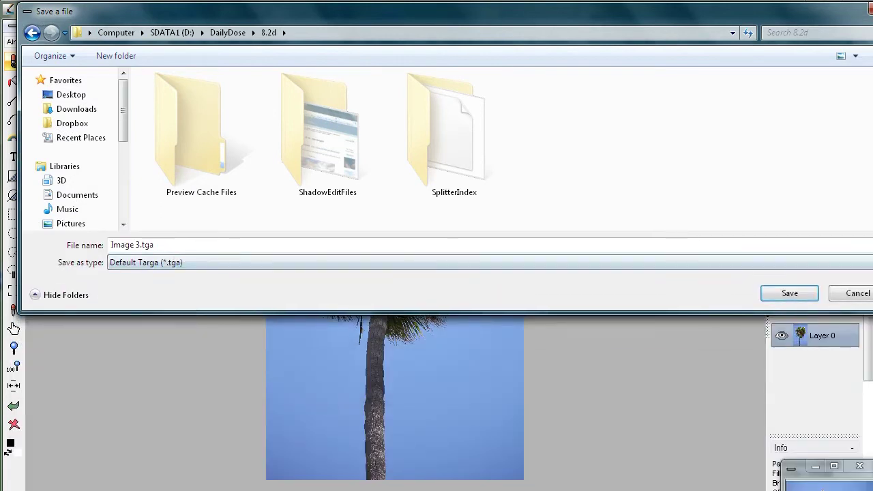
left_click_drag(872, 312, 666, 392)
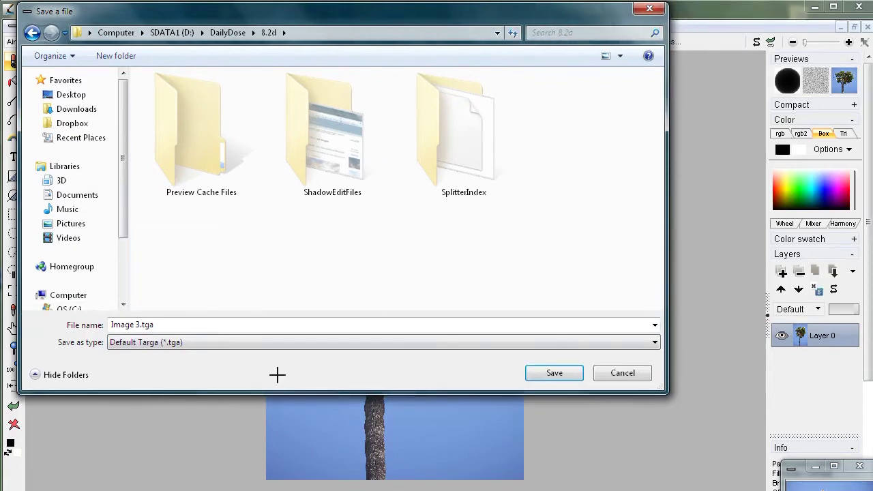
Review the file formats available for saving and leave Default Targa (*.tga) selected.
left_click(151, 337)
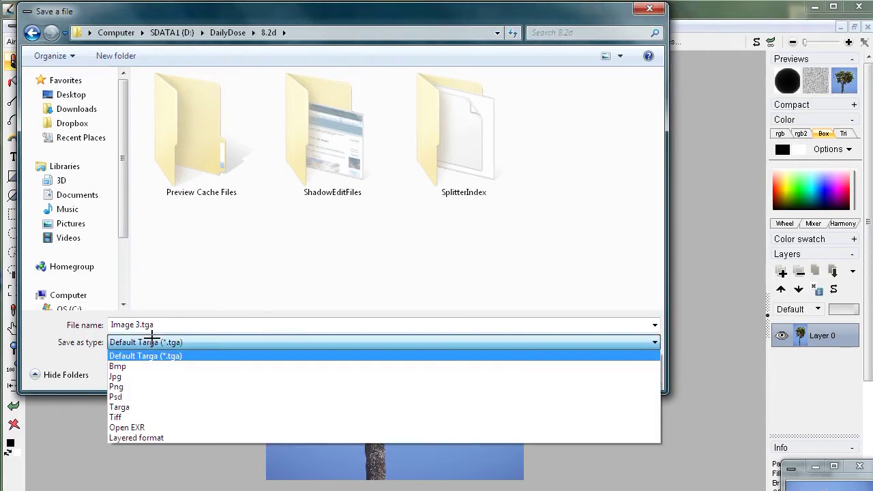
left_click(153, 337)
left_click(168, 335)
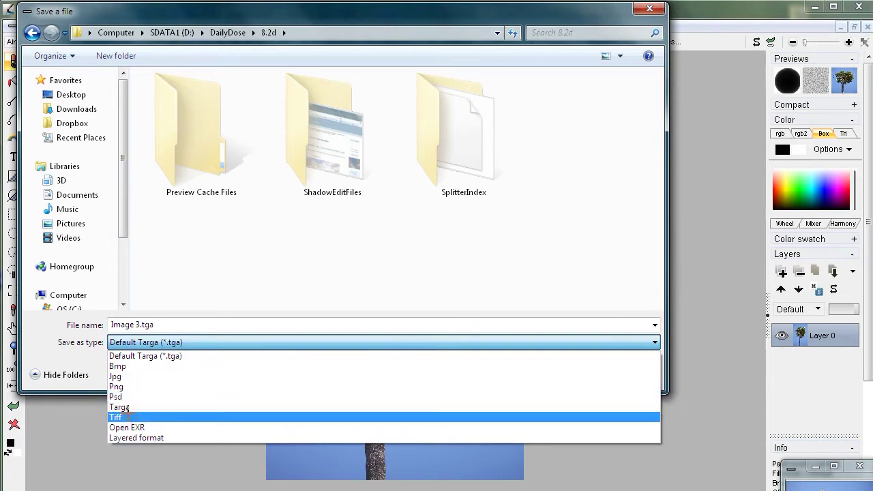
left_click(76, 352)
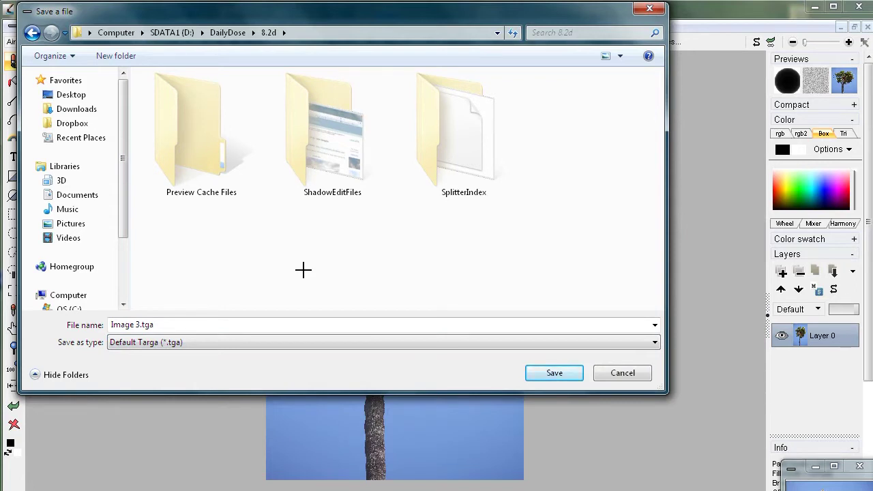
Save the image as Image 3.tga in the 32 bit RGBA pixel format to include its alpha.
left_click(157, 325)
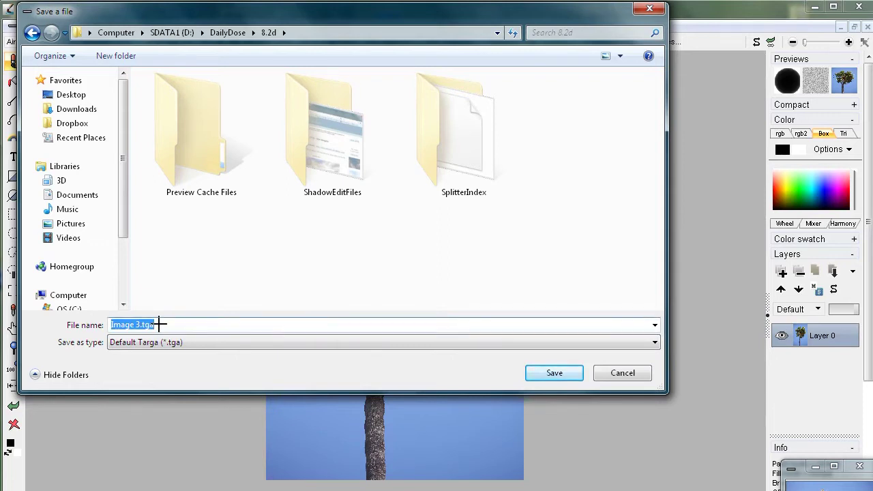
left_click(556, 369)
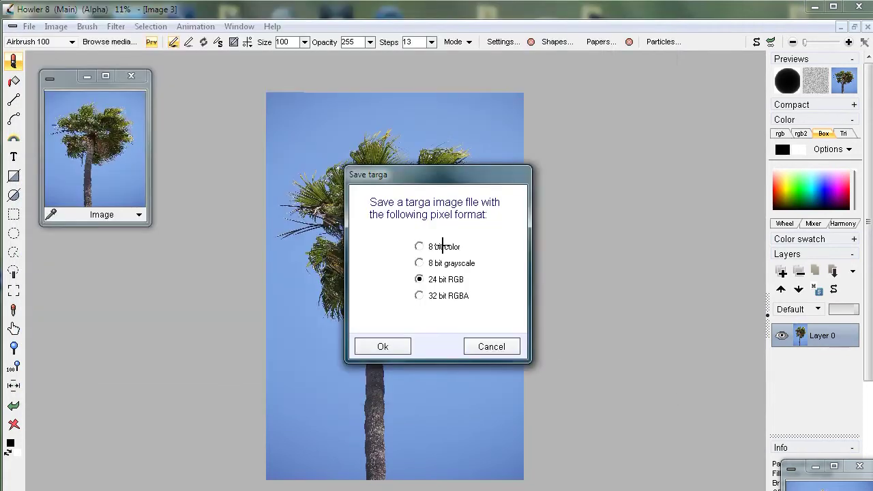
left_click_drag(438, 174, 512, 170)
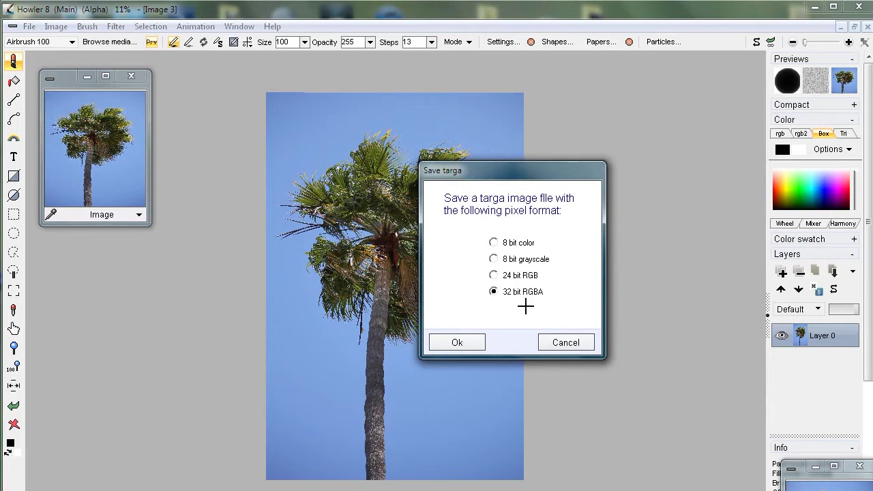
left_click(454, 343)
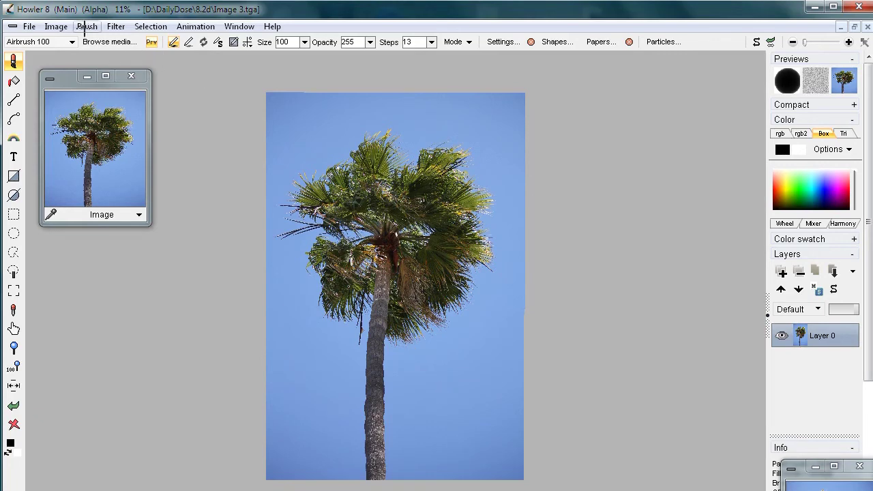
Display the saved image's alpha with the alpha overlay.
left_click(145, 24)
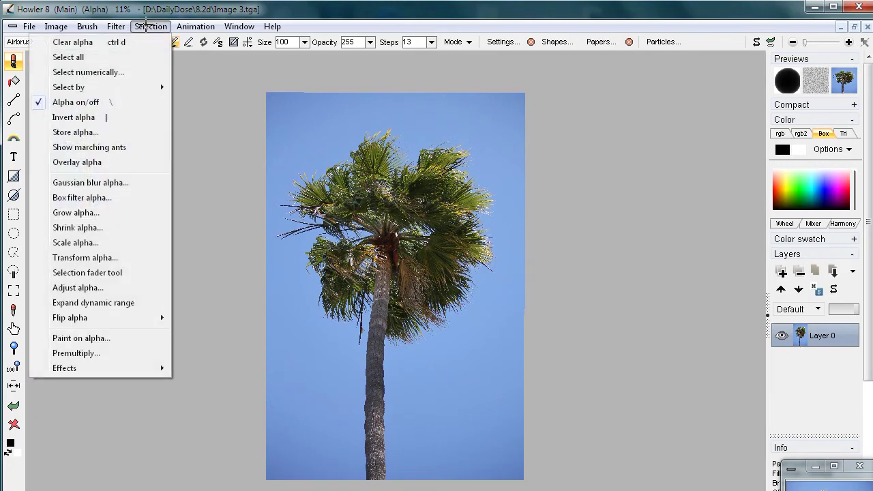
left_click(89, 163)
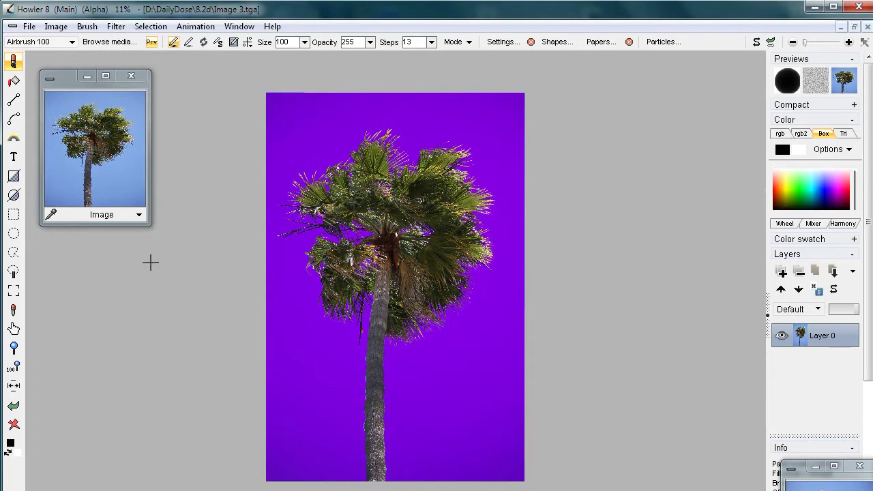
left_click(142, 26)
left_click(142, 26)
Capture the masked palm tree as a custom brush by framing almost the entire image with the rectangular brush selector.
left_click(13, 290)
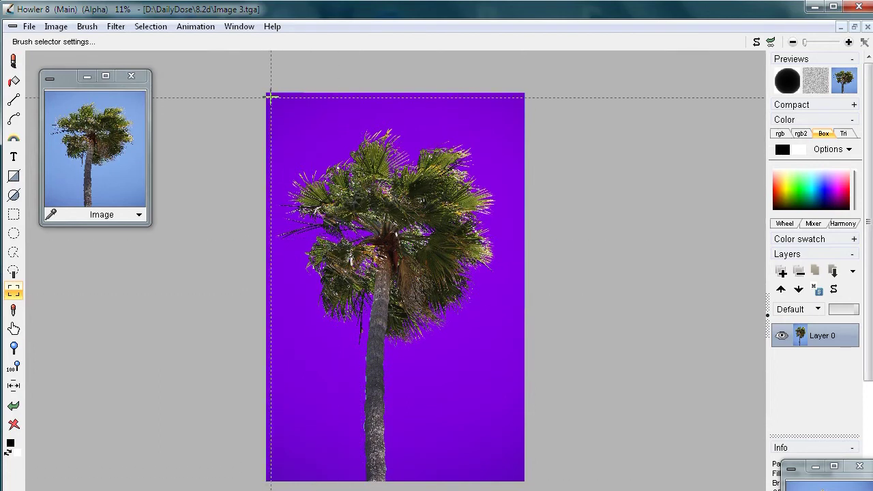
left_click_drag(271, 97, 515, 478)
mouse_move(516, 478)
left_mouse_down()
mouse_move(498, 477)
mouse_move(515, 476)
mouse_move(506, 479)
left_mouse_up()
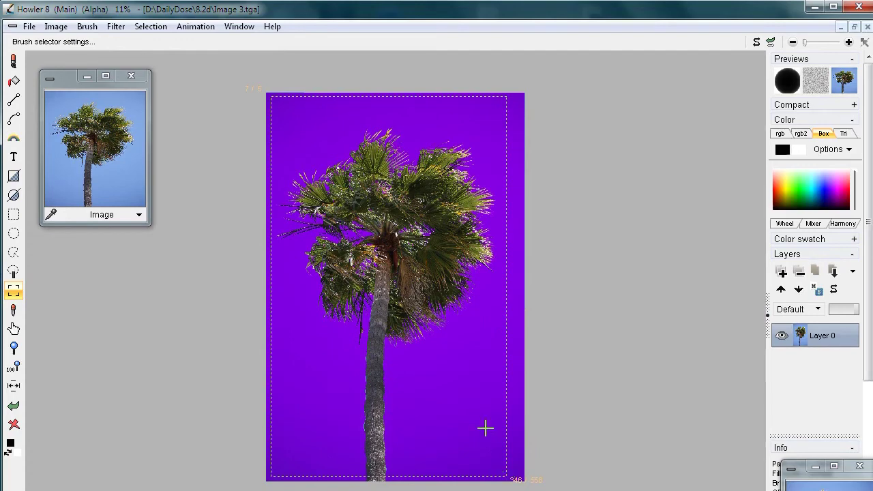
key("ctrl+c")
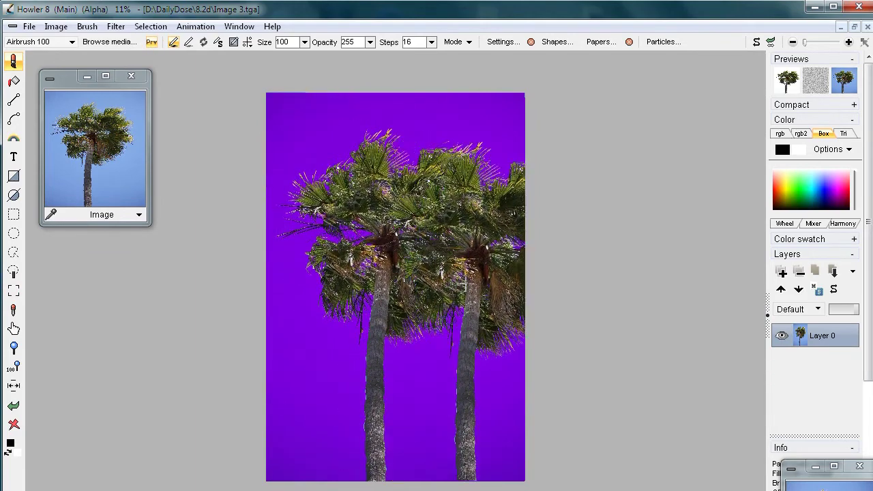
Lower the palm brush's opacity to 101.
left_click(372, 42)
left_click_drag(344, 60, 321, 60)
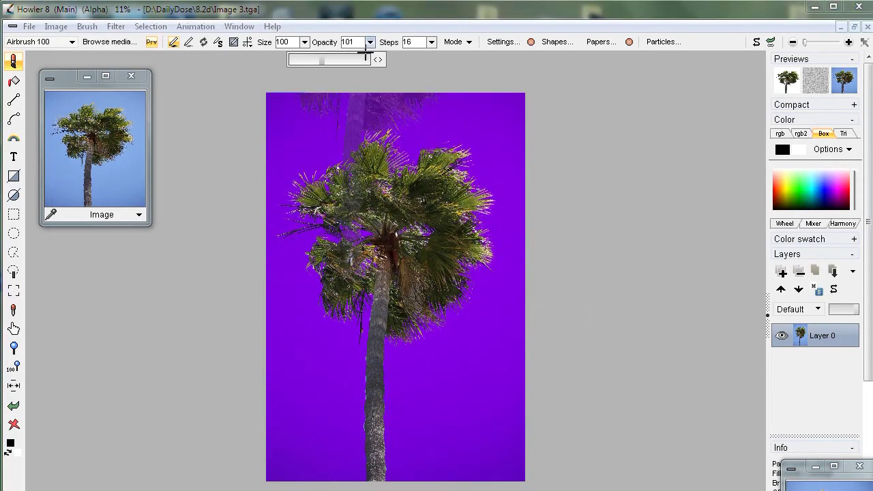
Raise the palm brush's opacity to 255.
left_click_drag(328, 61, 380, 59)
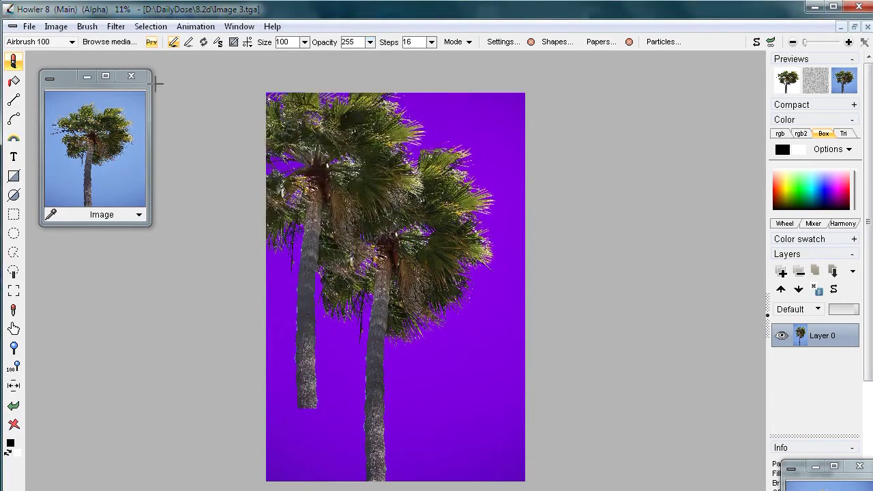
Store a managed copy of the palm brush in the brush buffer and place its window above the lowered image preview, beside the canvas.
left_click_drag(60, 80, 60, 356)
left_click(86, 27)
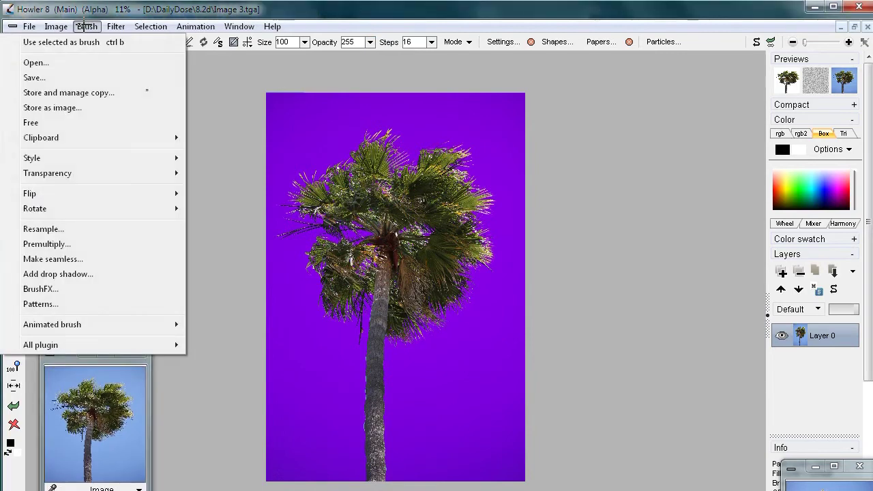
left_click(40, 92)
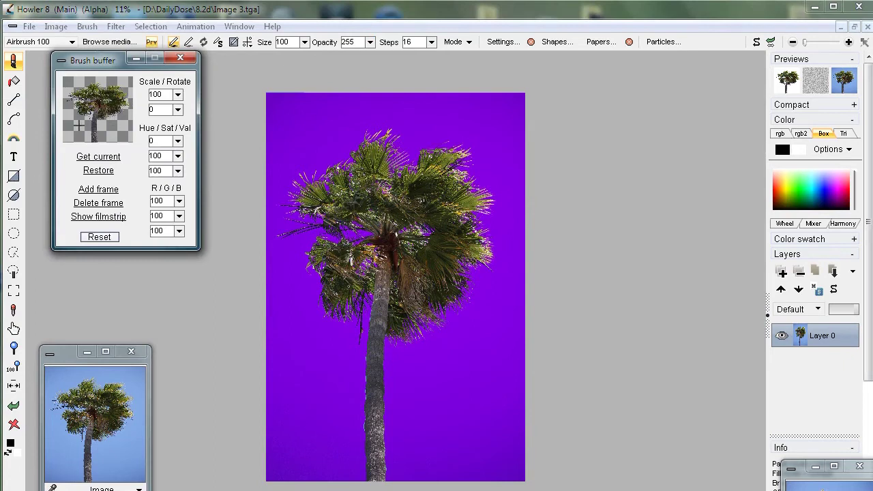
left_click_drag(100, 60, 96, 106)
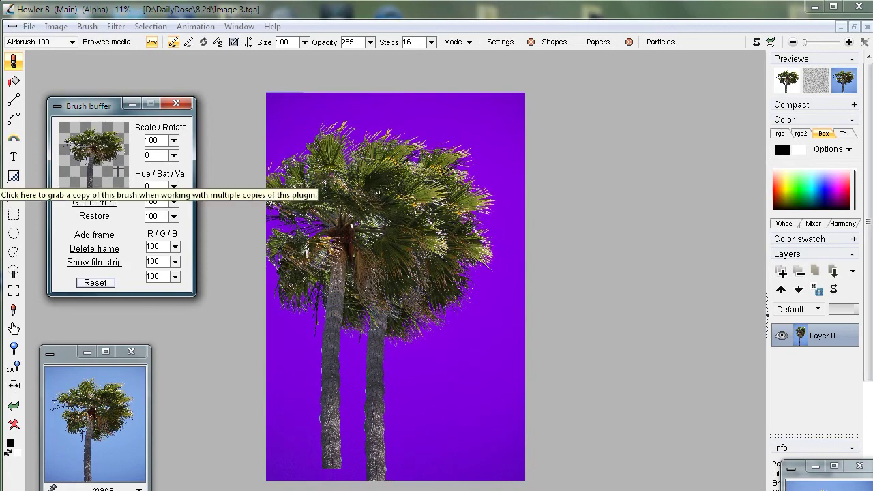
left_click_drag(92, 103, 86, 87)
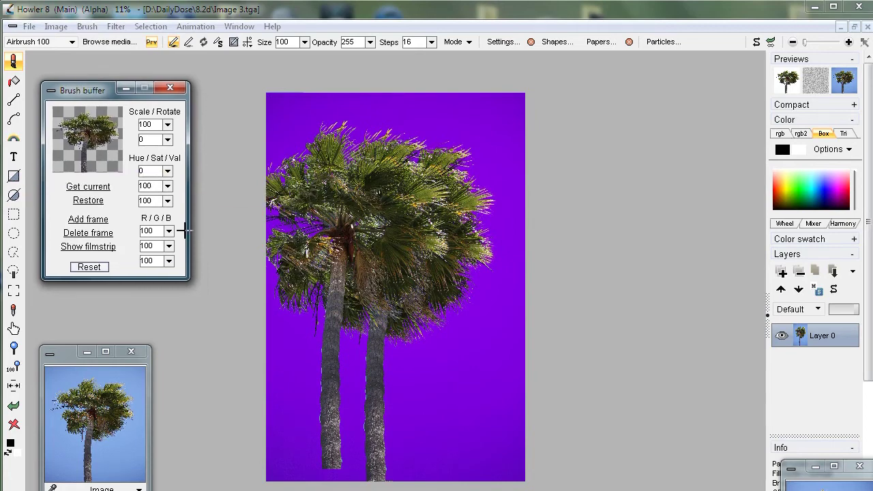
left_click(398, 283)
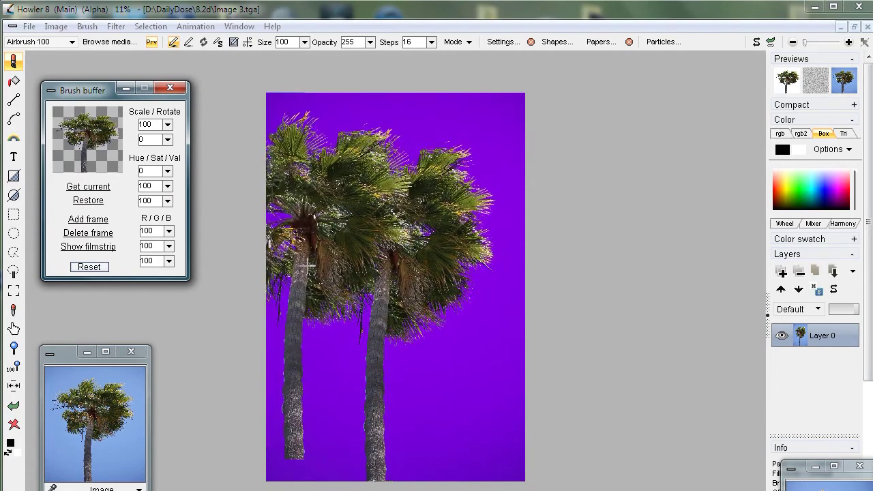